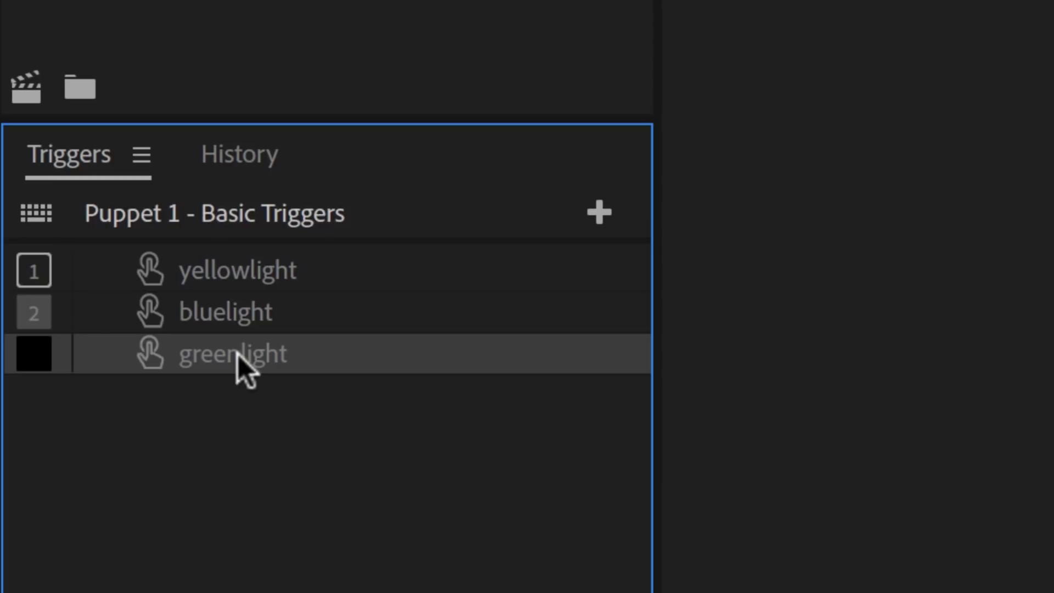
Rename the greenlight trigger as "3 Lights"
double_click(238, 355)
type("3 Lights")
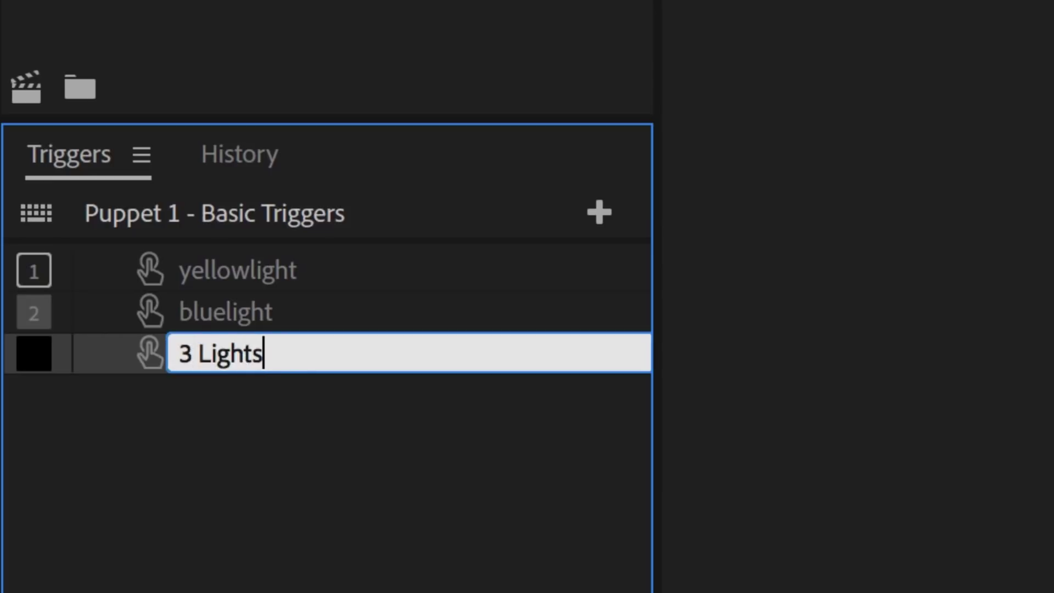
key("Return")
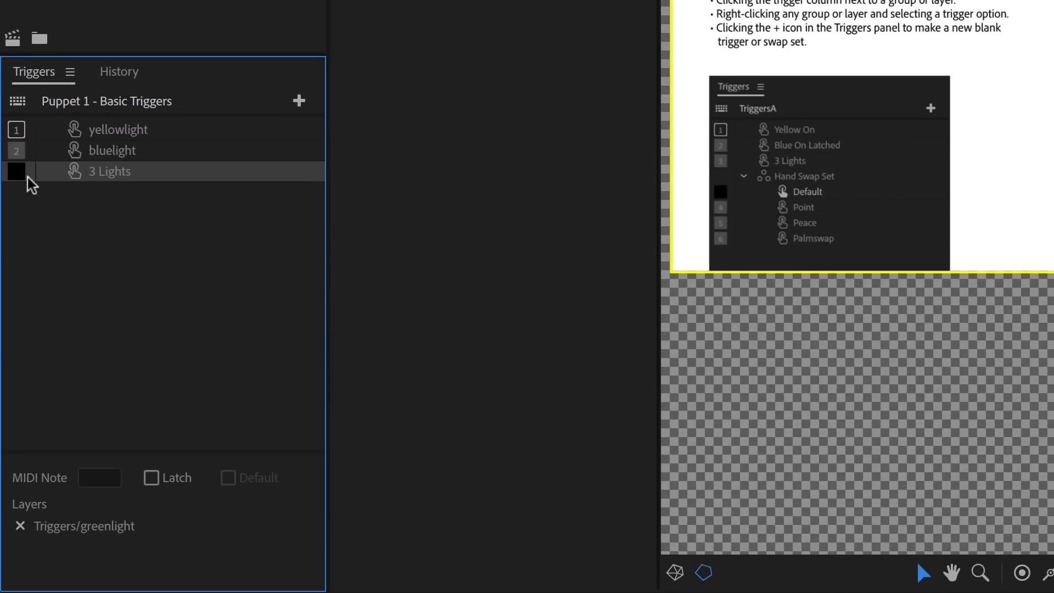
Assign key 3 to the 3 Lights trigger and turn on its Latch option
left_click(15, 175)
type("3")
left_click(151, 477)
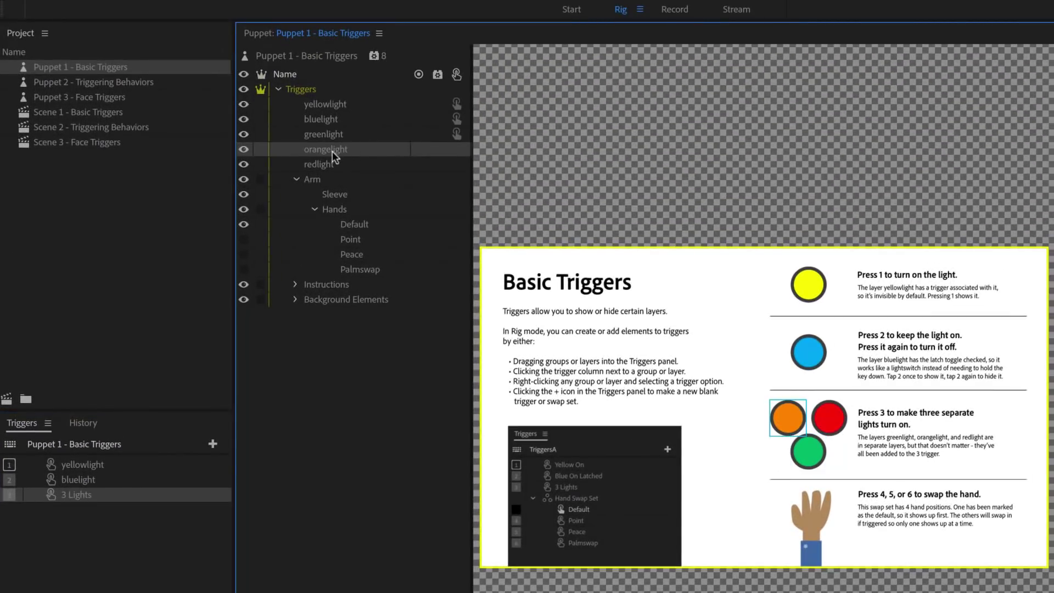
Add the orangelight and redlight layers to the 3 Lights trigger
left_click_drag(356, 151, 98, 494)
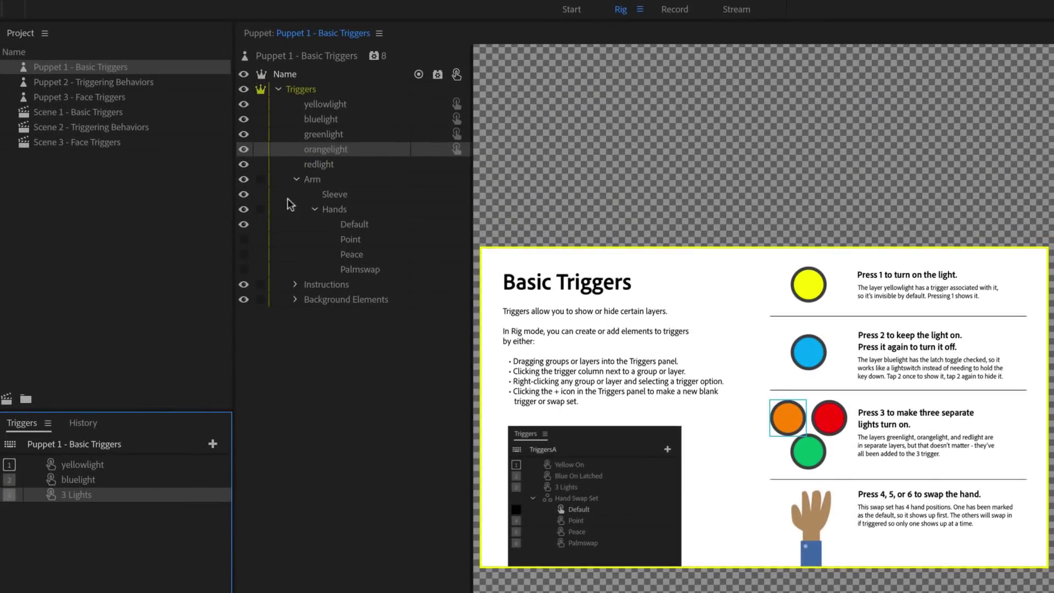
left_click_drag(328, 164, 94, 496)
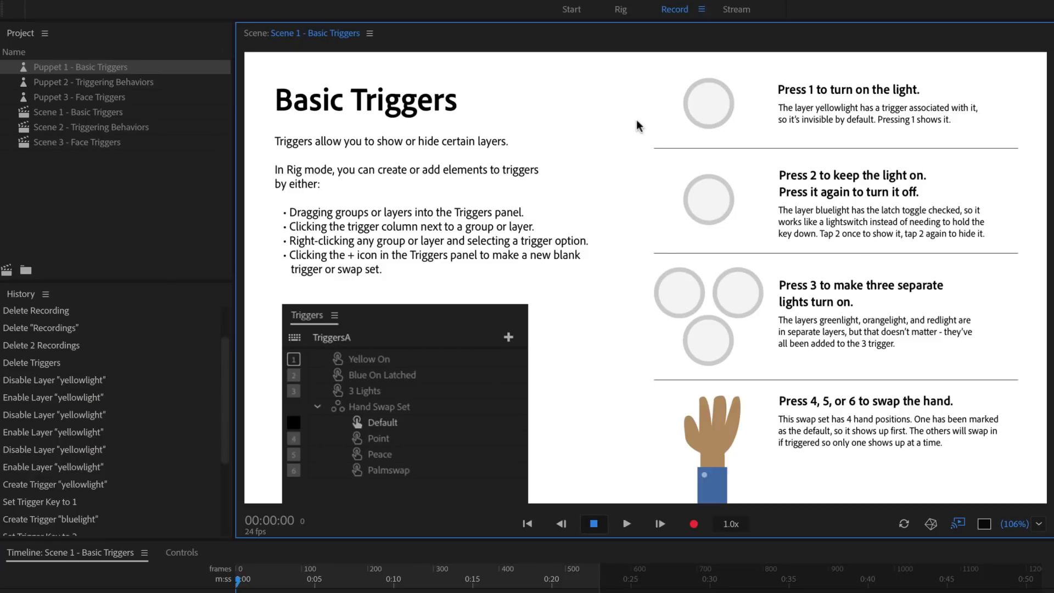
Test the 3 Lights trigger on Scene 1 - Basic Triggers in Record mode
key("3")
key("3")
key("3")
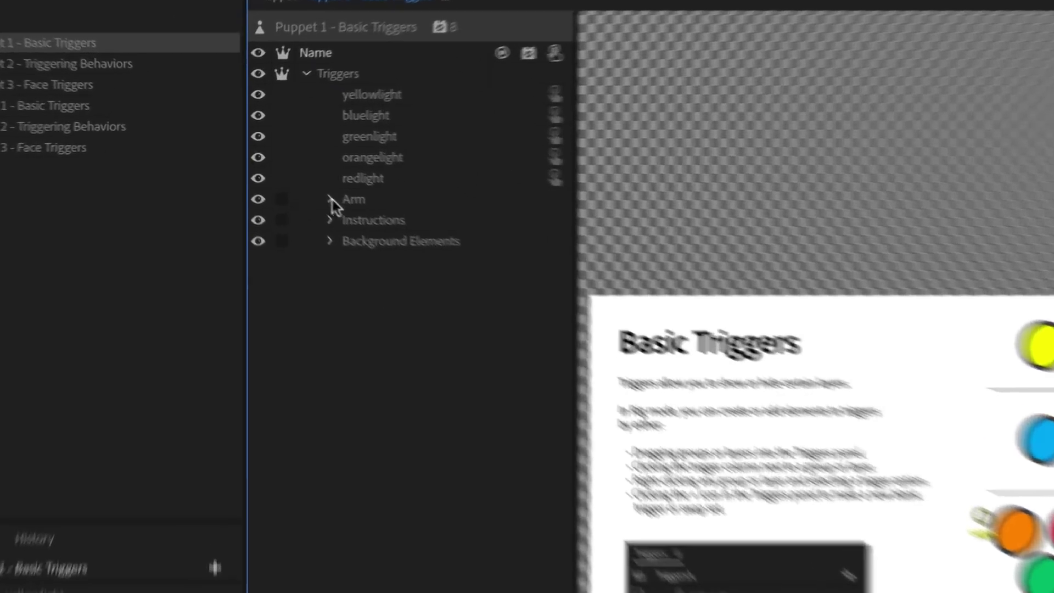
Create a swap set from the Hands group inside the puppet's Arm group
left_click(295, 179)
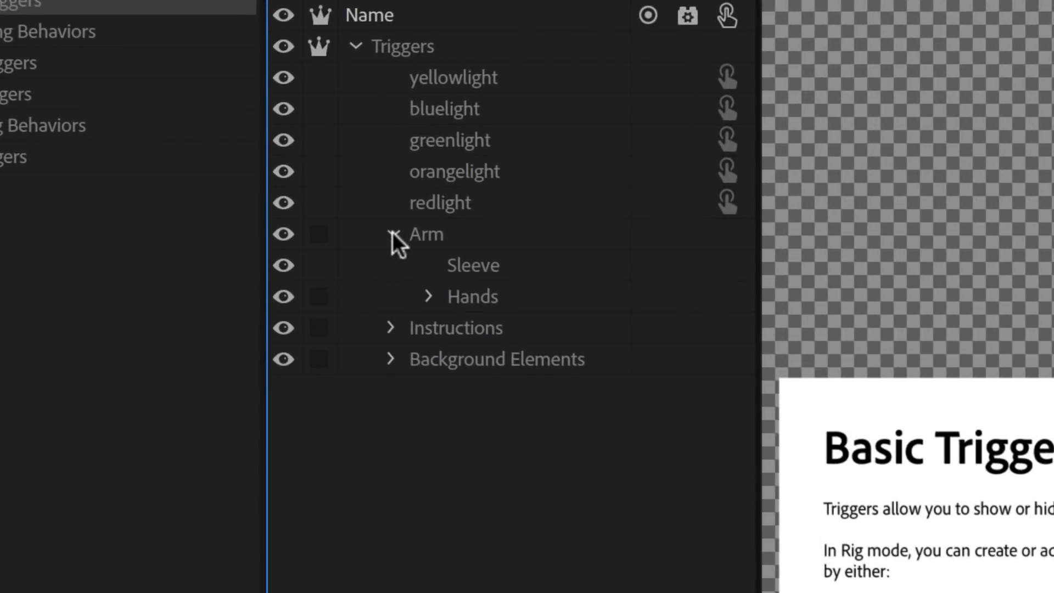
left_click(428, 297)
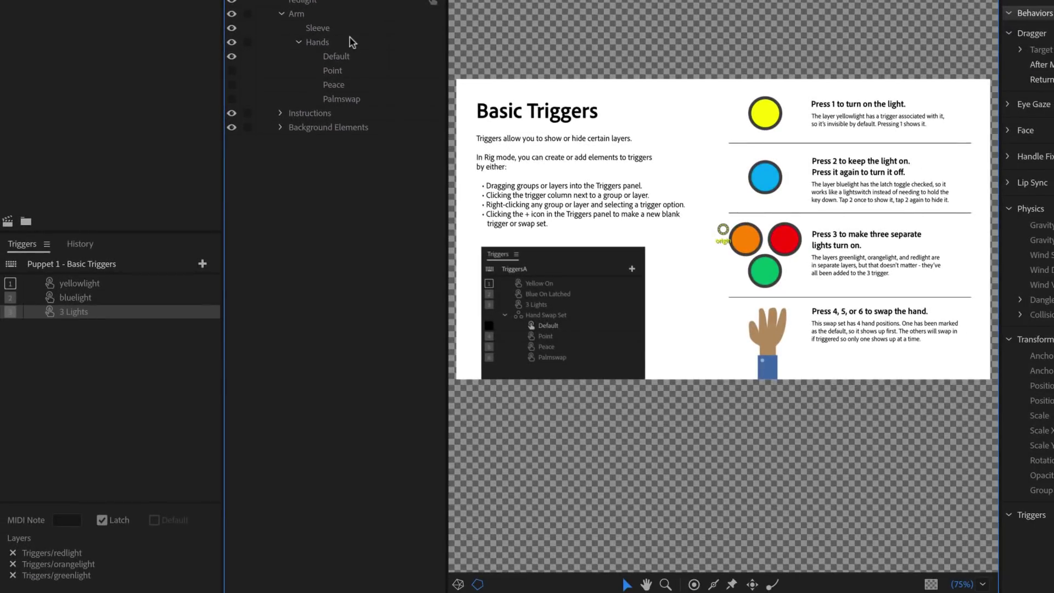
left_click_drag(322, 42, 154, 380)
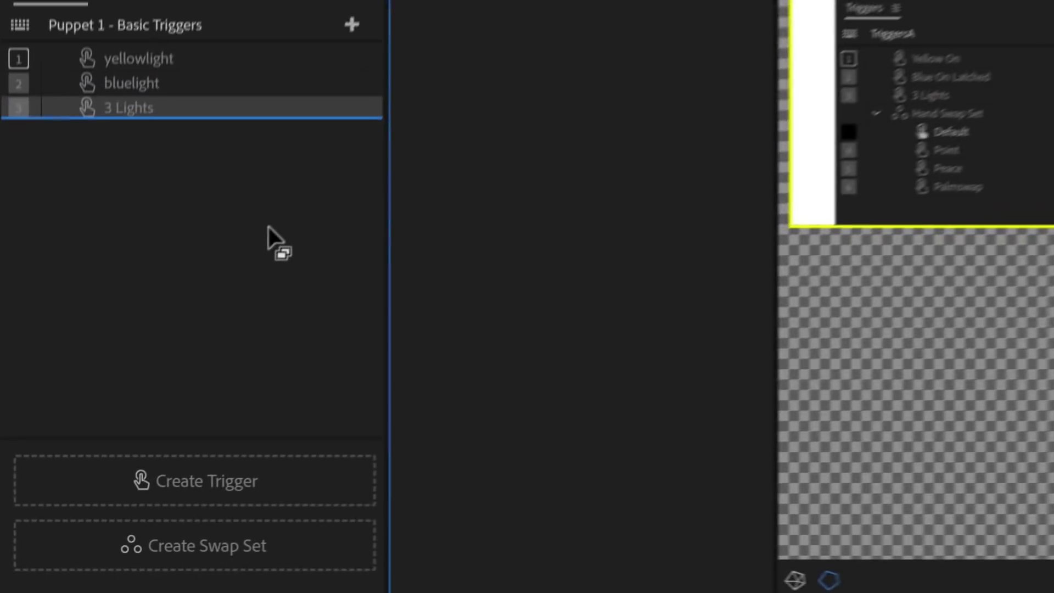
left_click_drag(268, 227, 323, 546)
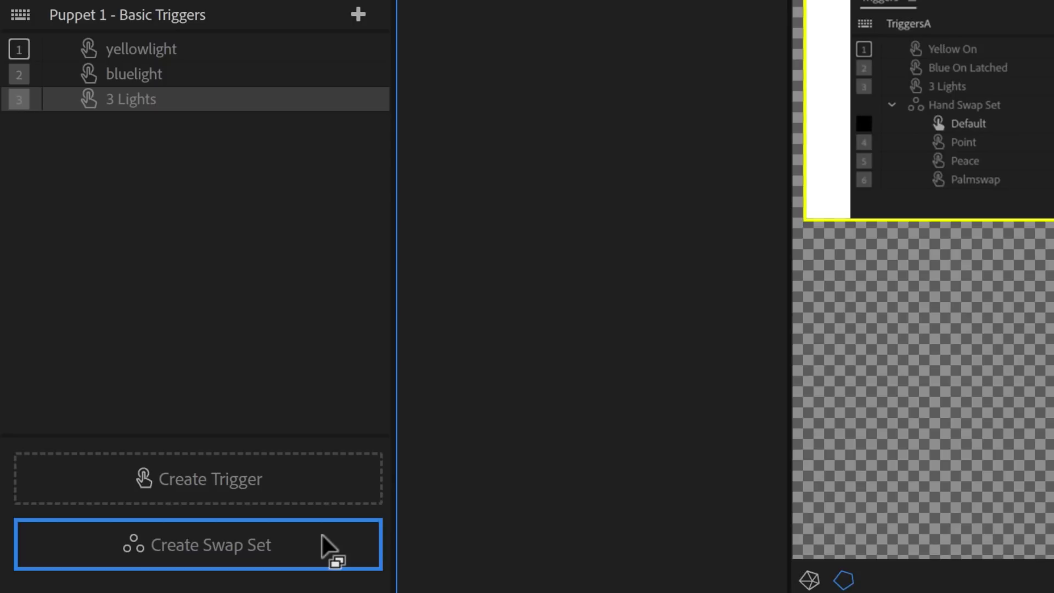
left_click_drag(321, 534, 323, 532)
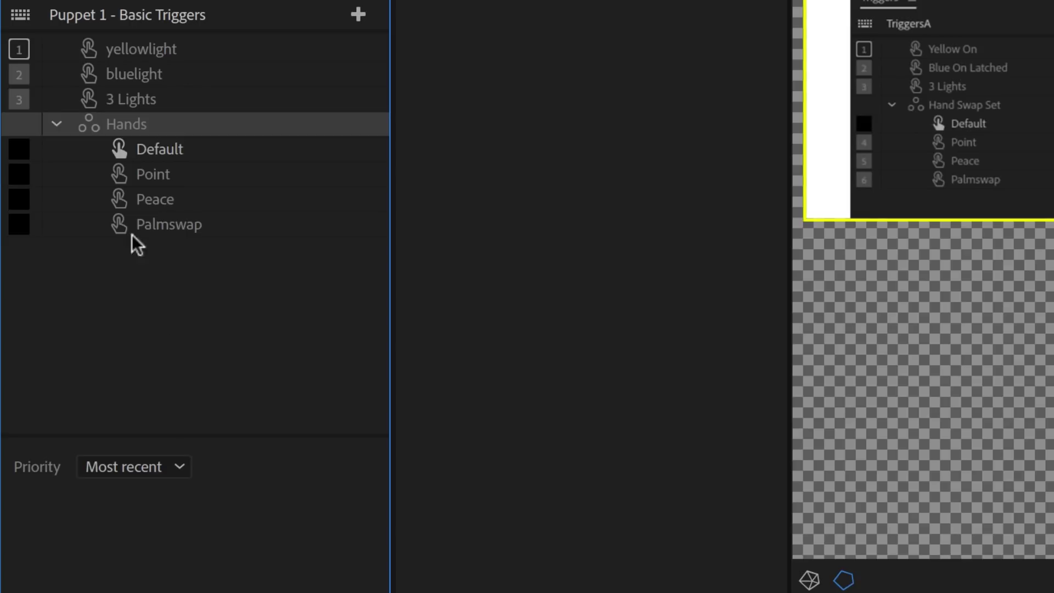
Try Point, Peace and Palmswap as the default of the Hands swap set, and restore Default as the default
left_click(119, 171)
left_click(121, 203)
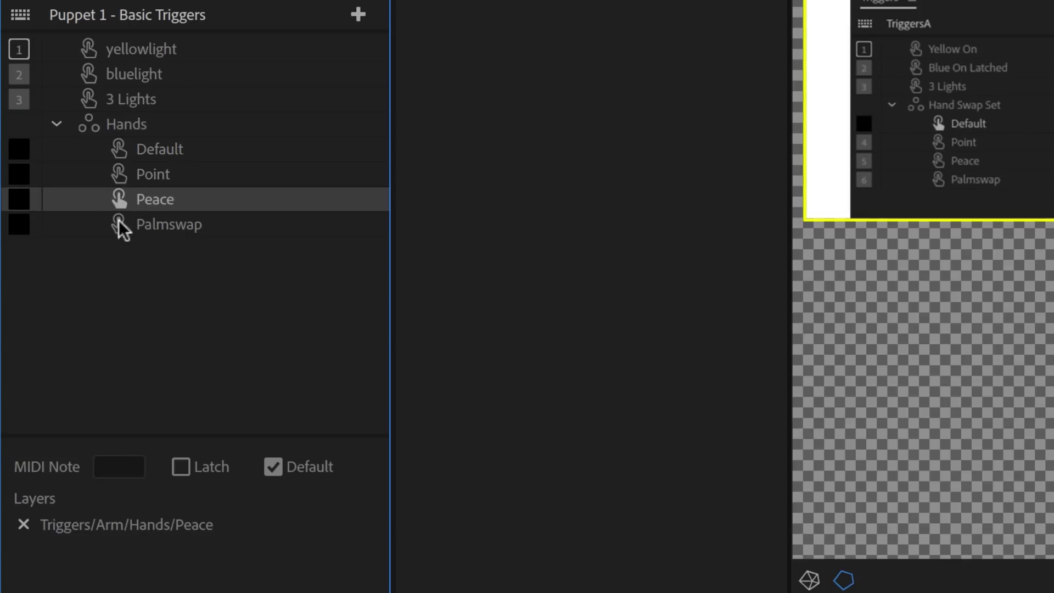
left_click(119, 226)
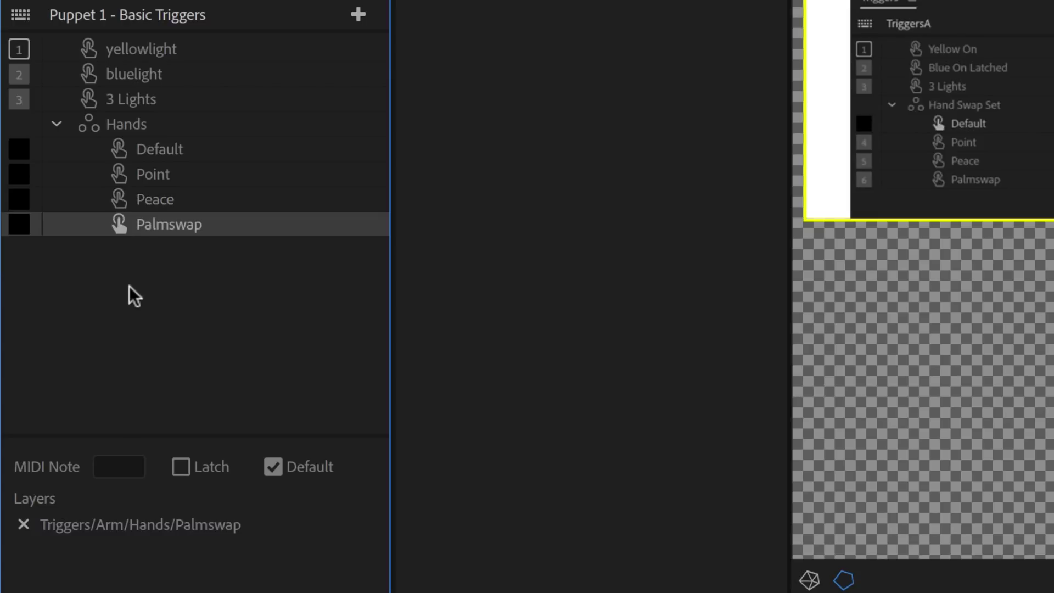
left_click(124, 152)
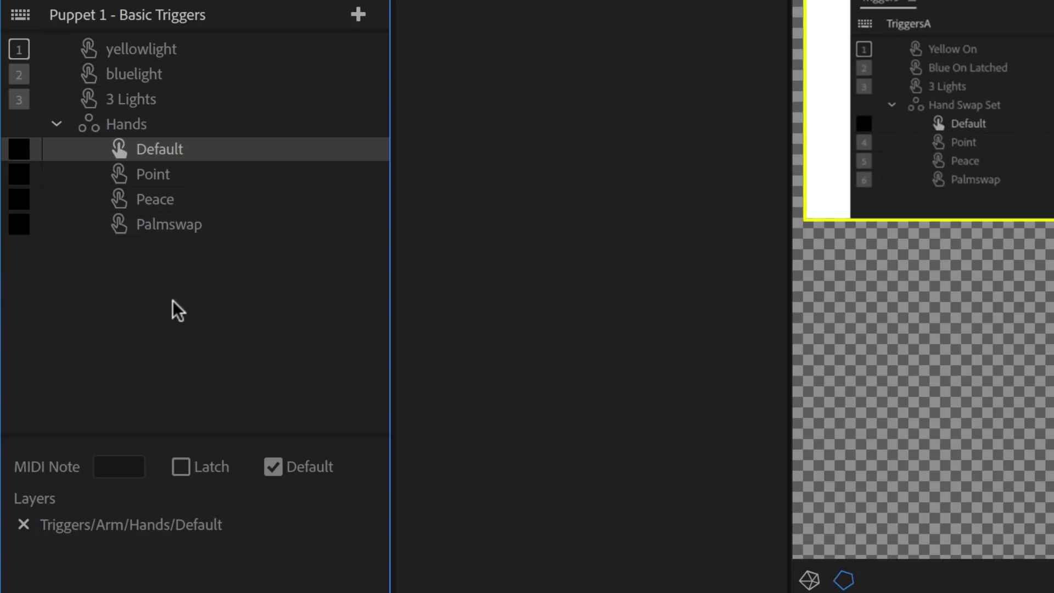
Assign keys 4, 5 and 6 to the Point, Peace and Palmswap triggers of the Hands swap set
left_click(11, 170)
key("4")
left_click(18, 193)
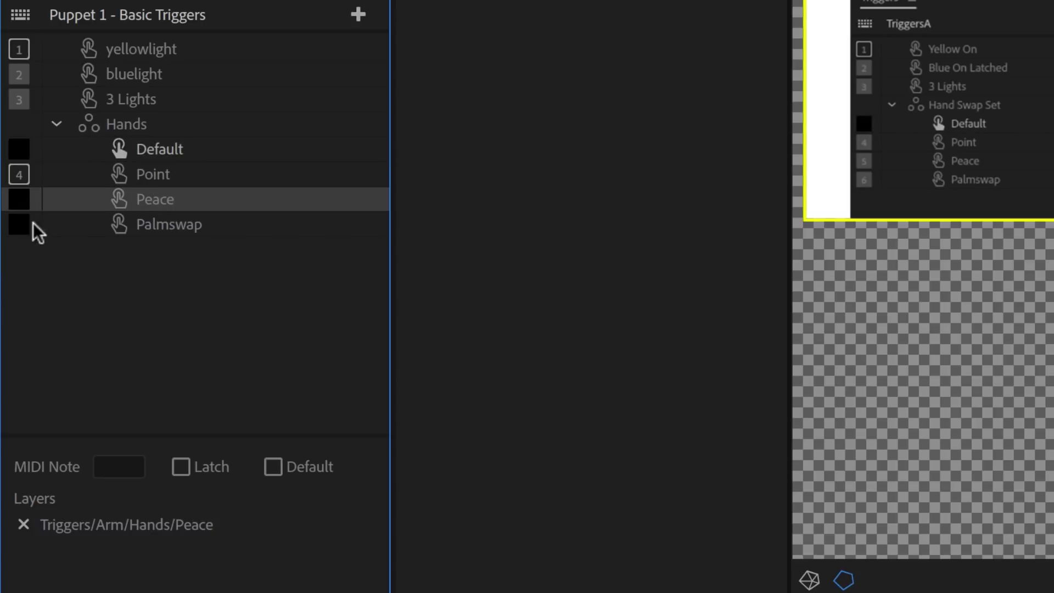
type("5")
left_click(34, 242)
left_click(20, 228)
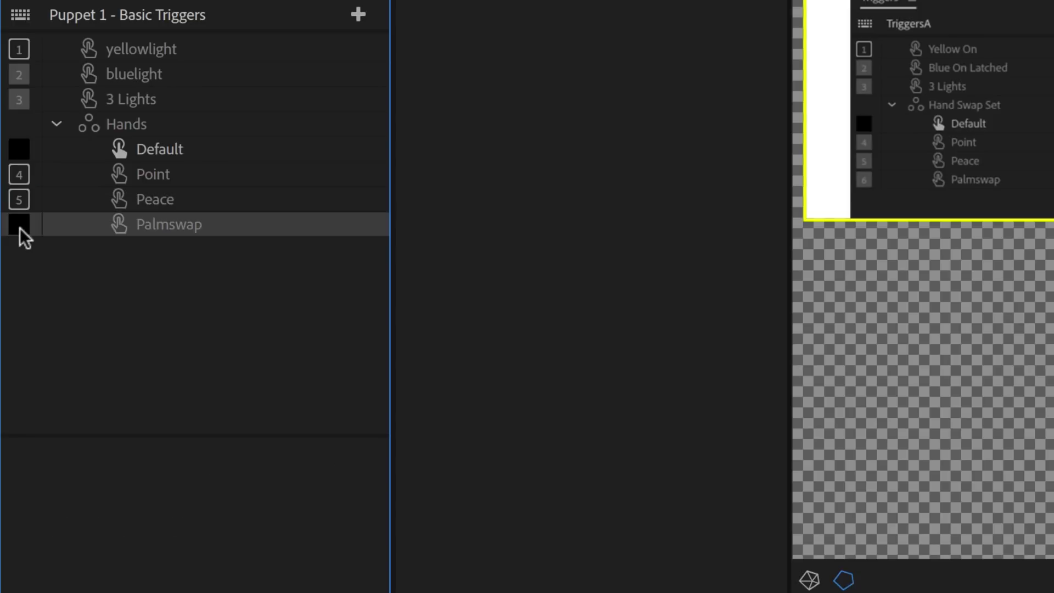
left_click(46, 308)
key("6")
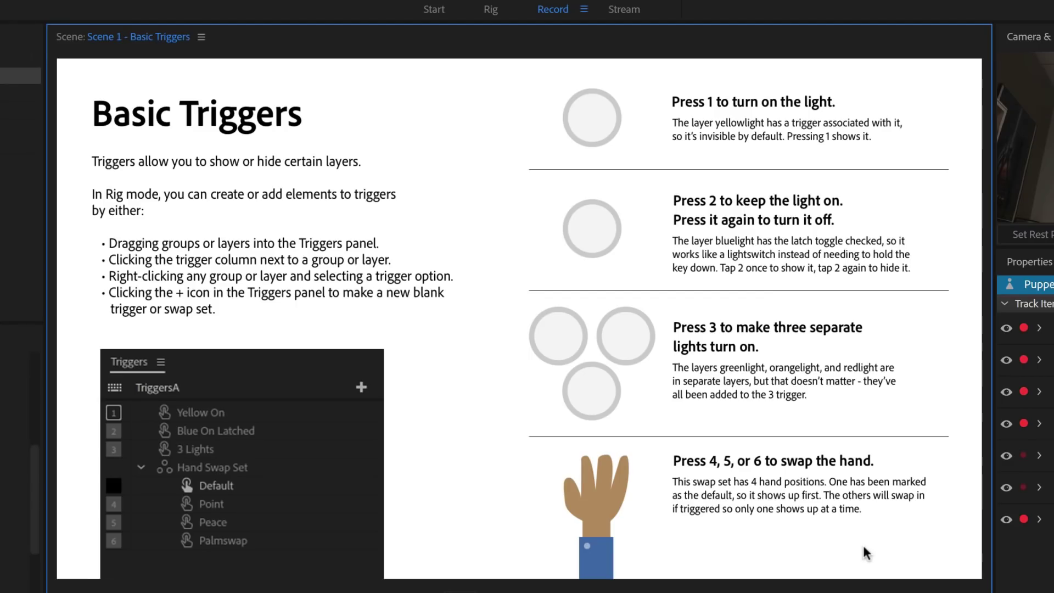
Test the Point, Peace and Palmswap hand swaps on the Basic Triggers scene in Record mode
key("4")
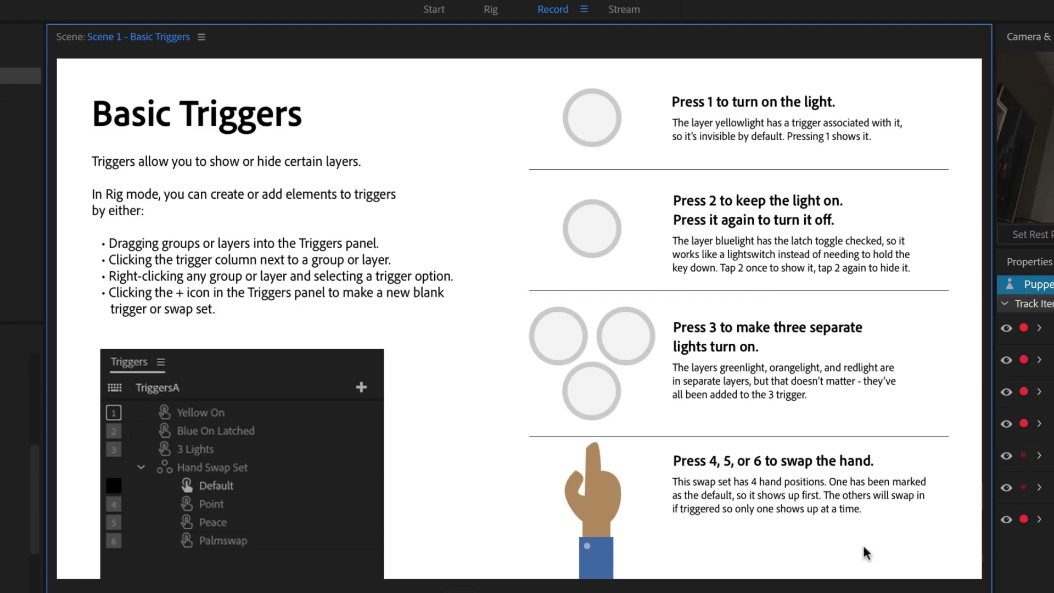
key("5")
key("6")
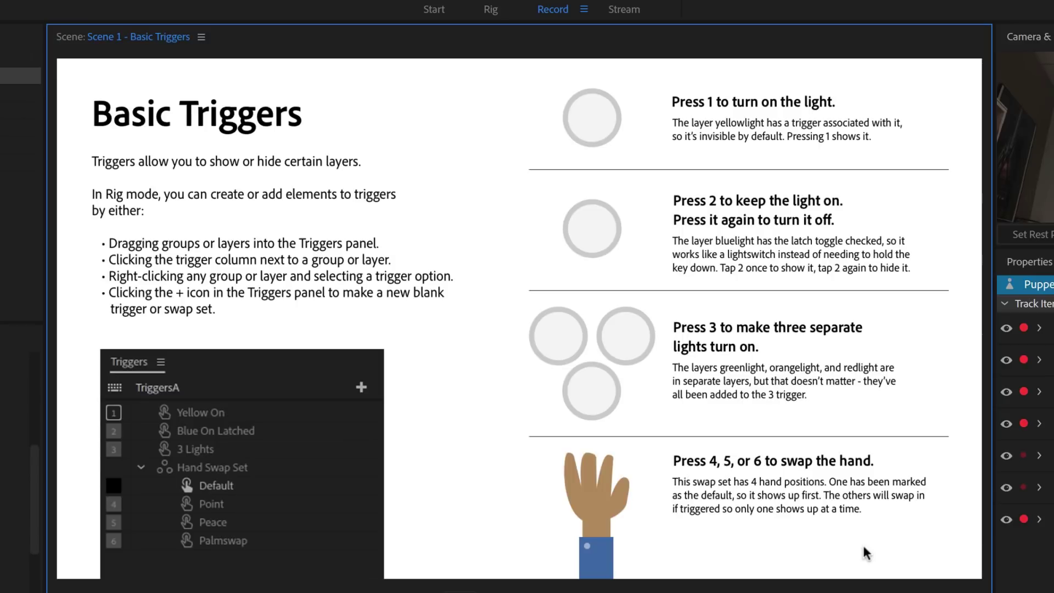
key("4")
key("5")
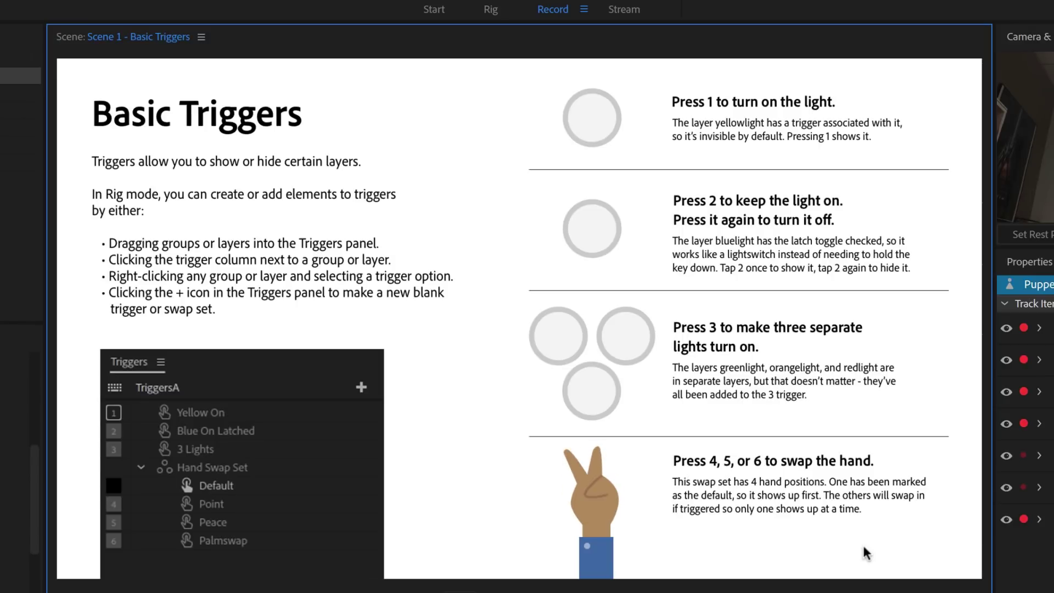
key("6")
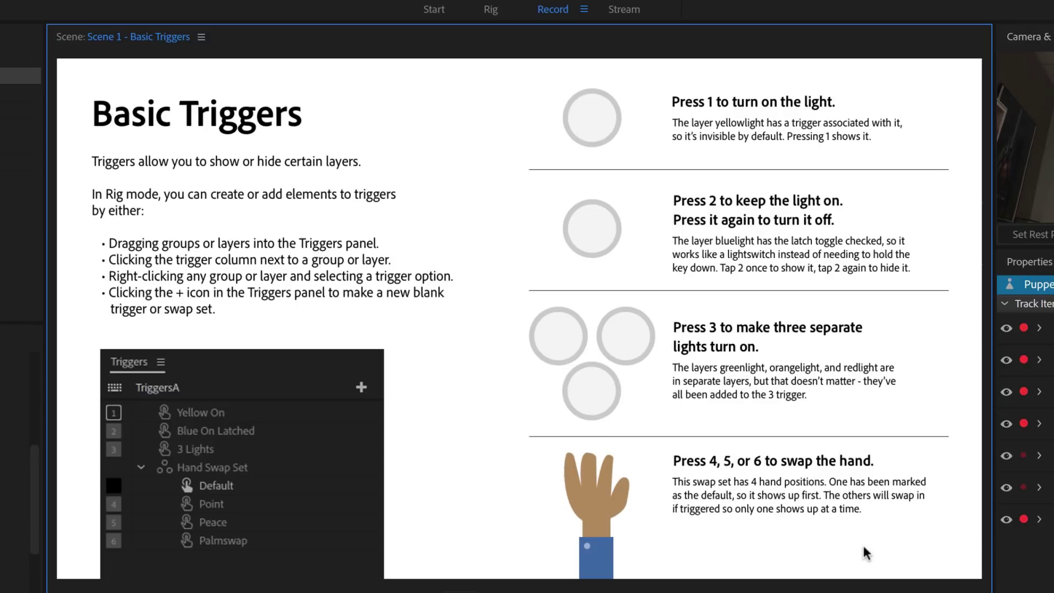
key("4")
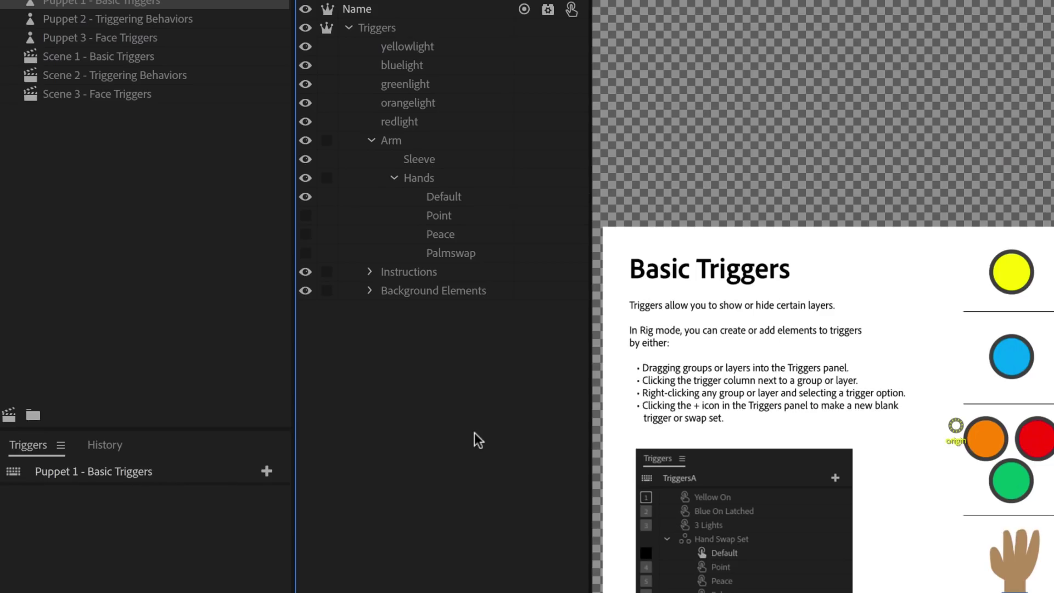
Try creating a blank trigger and adding a light layer to it, and undo the change
left_click(469, 48)
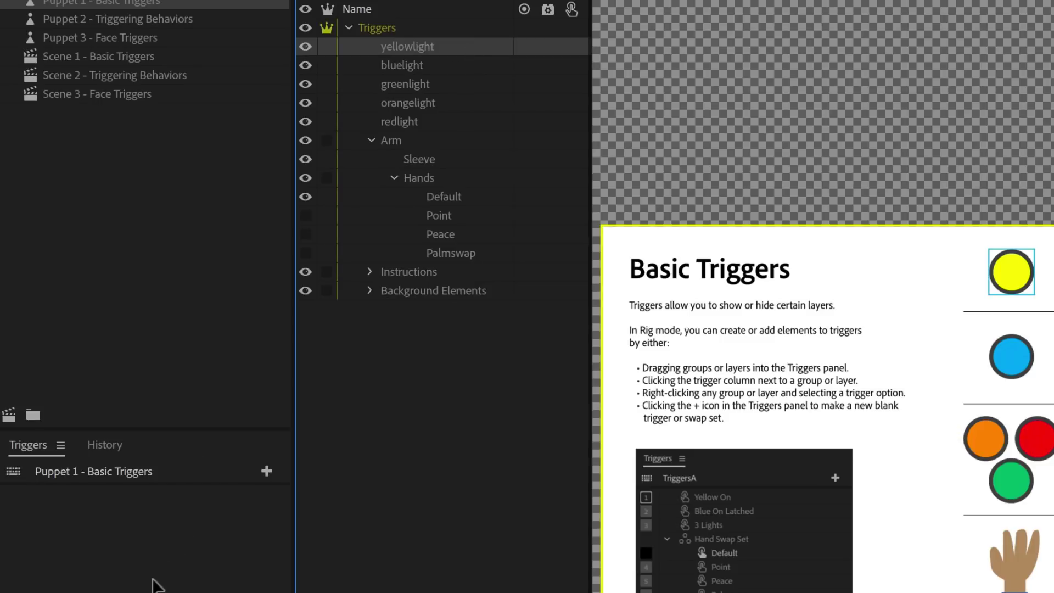
left_click_drag(152, 585, 391, 490)
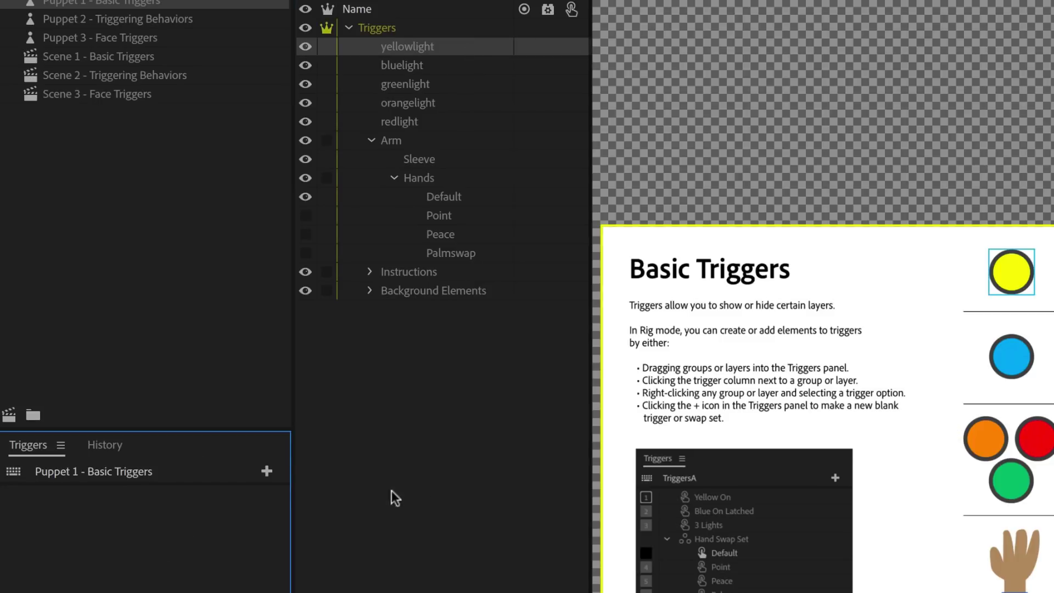
left_click(266, 472)
left_click(284, 497)
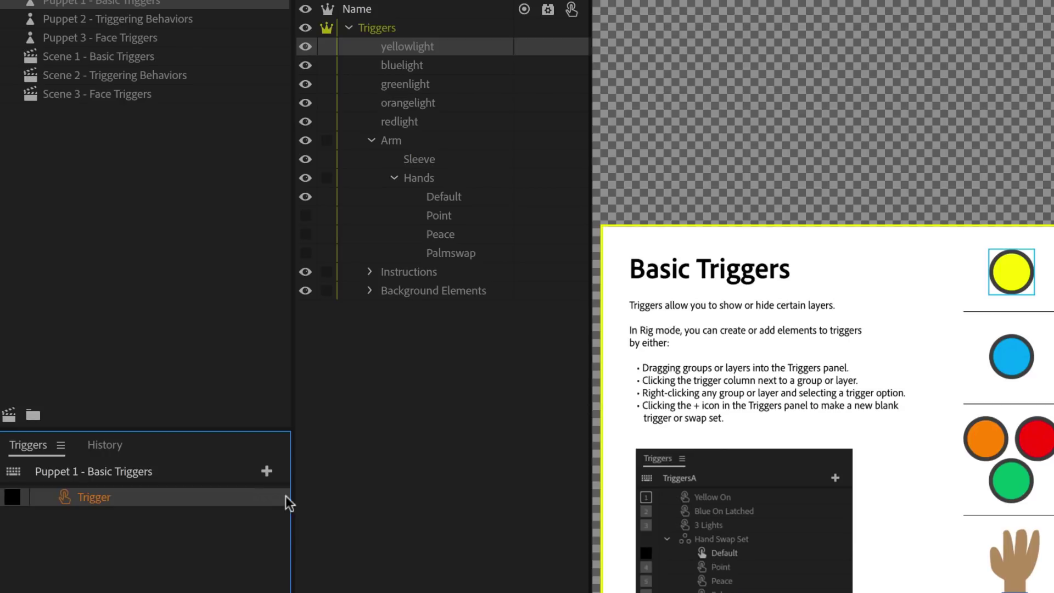
left_click_drag(420, 63, 130, 498)
left_click(318, 586)
key("ctrl+z")
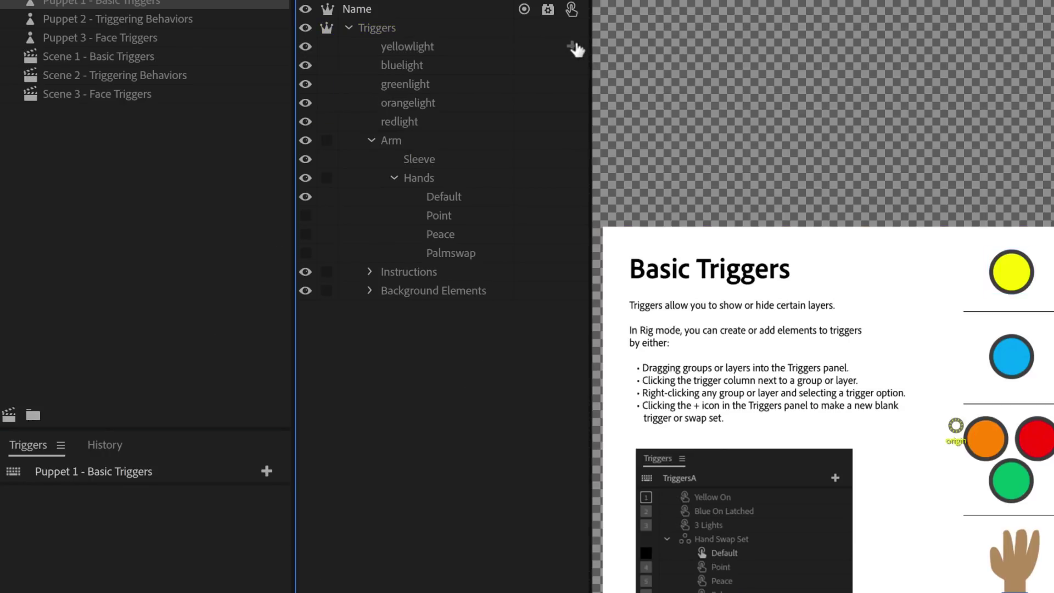
Try creating a trigger for the yellowlight layer directly from the puppet's layer list
left_click(573, 46)
left_click(477, 41)
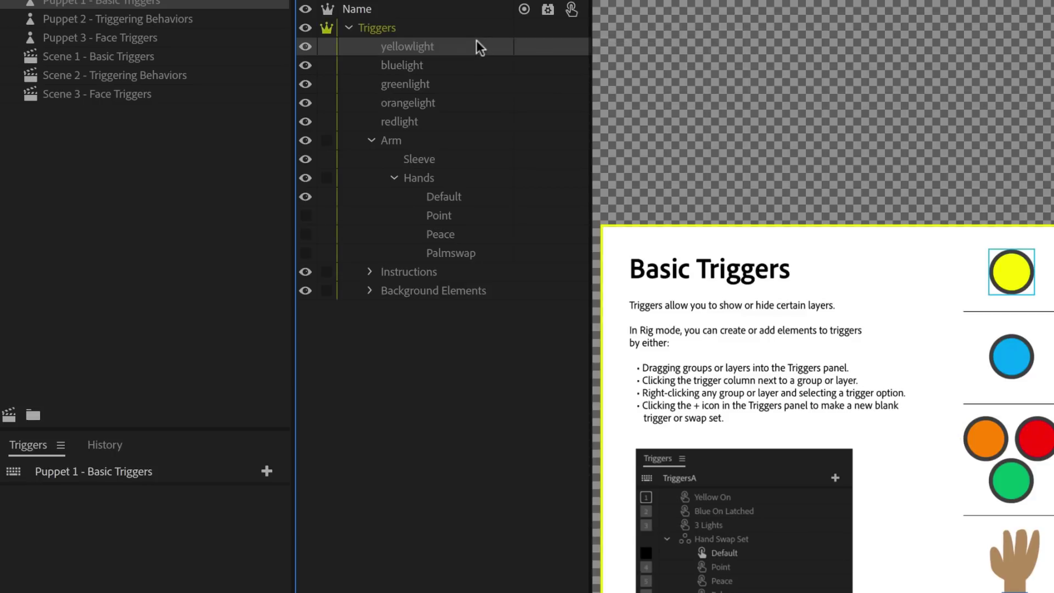
right_click(475, 41)
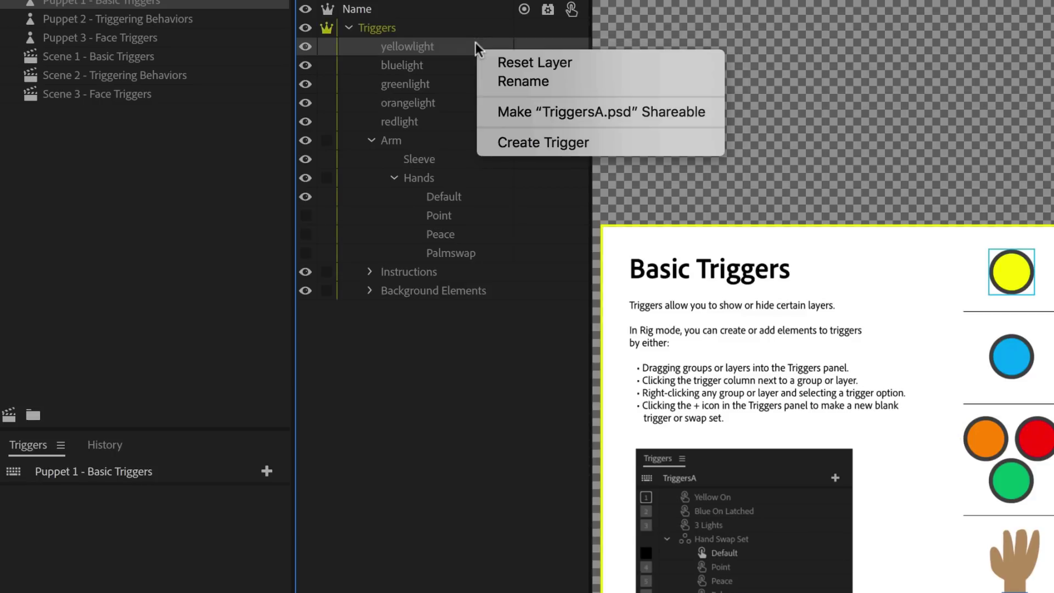
left_click(608, 136)
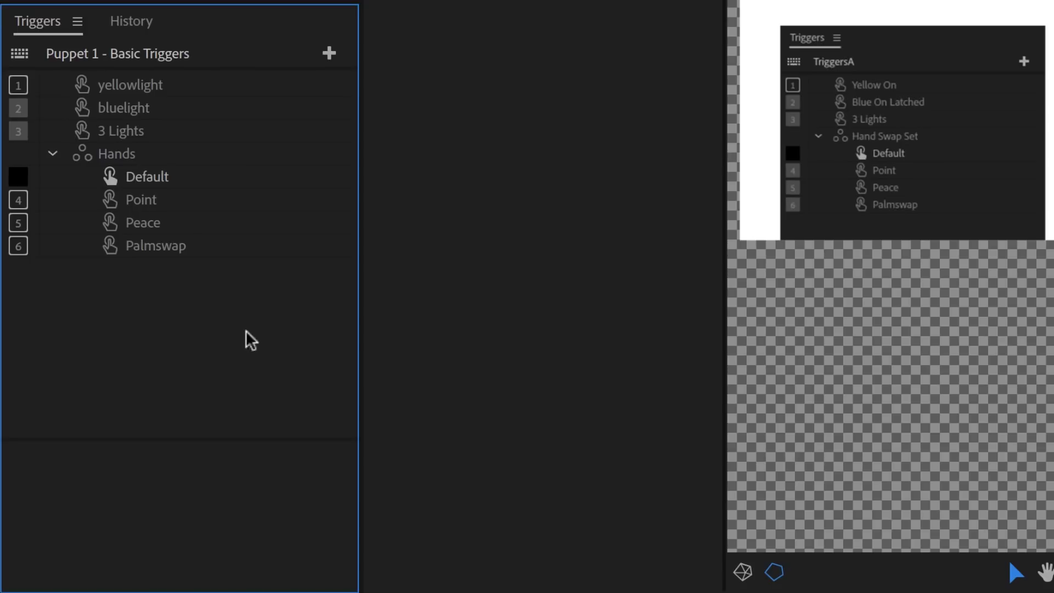
Merge the yellowlight trigger into the bluelight trigger so that one trigger controls both layers
left_click(196, 112)
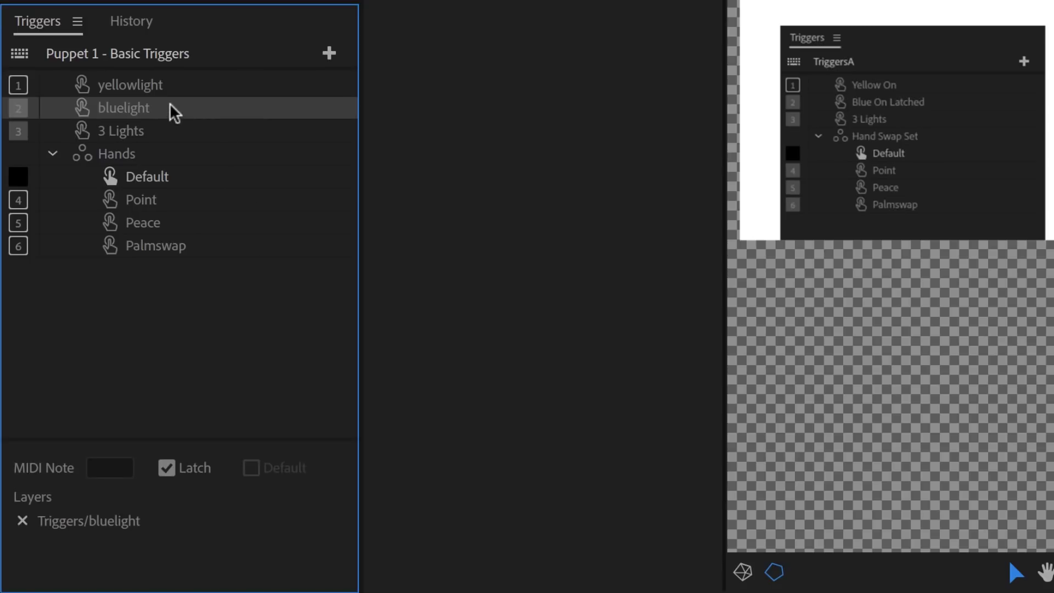
left_click(178, 84)
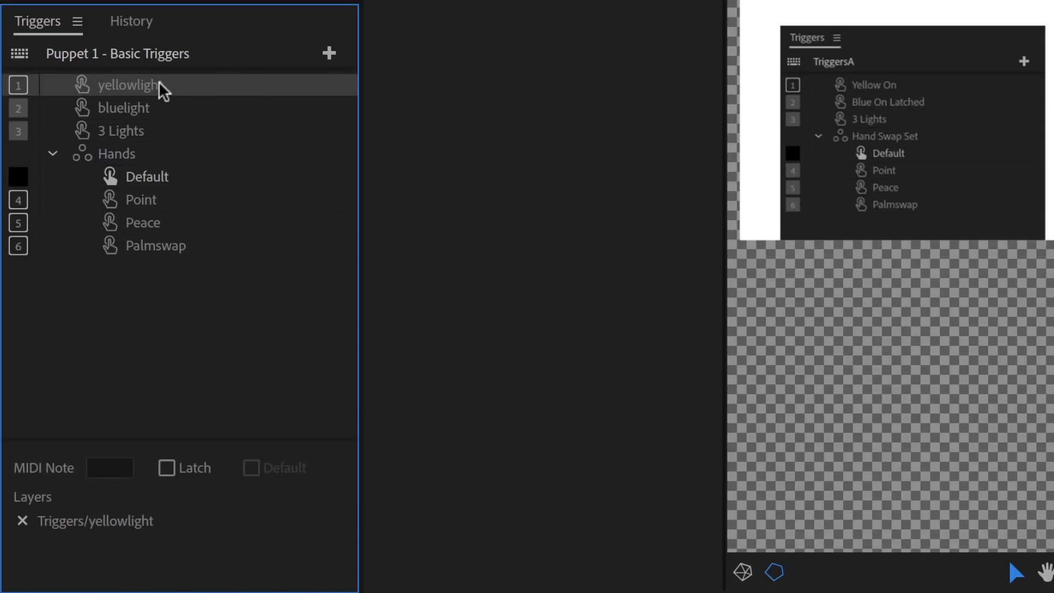
left_click_drag(160, 83, 139, 107)
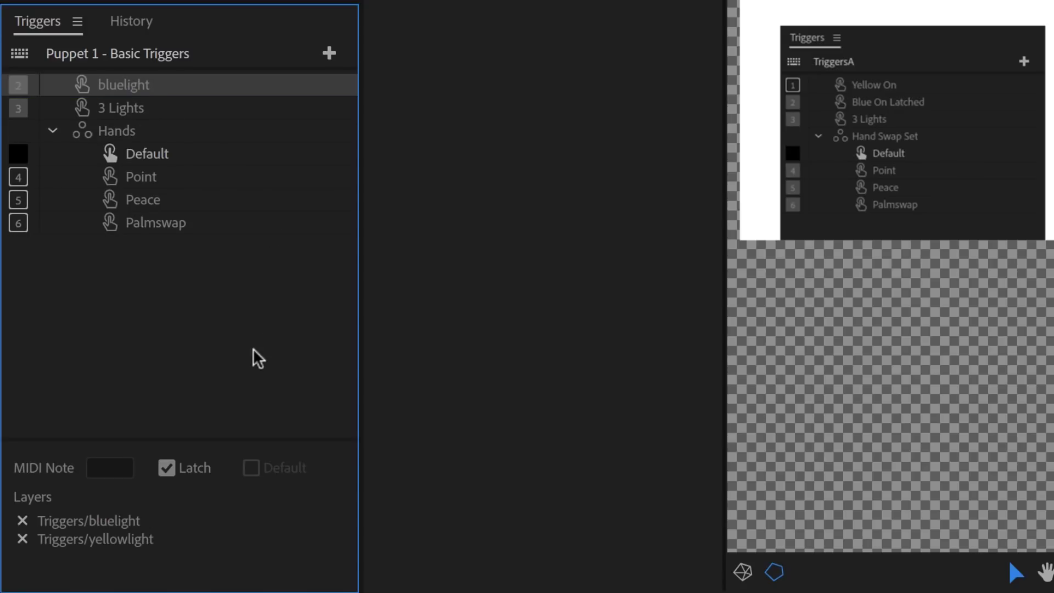
Locate the layer assigned to the Default hand trigger and the trigger that controls the bluelight layer
left_click_drag(146, 151, 141, 205)
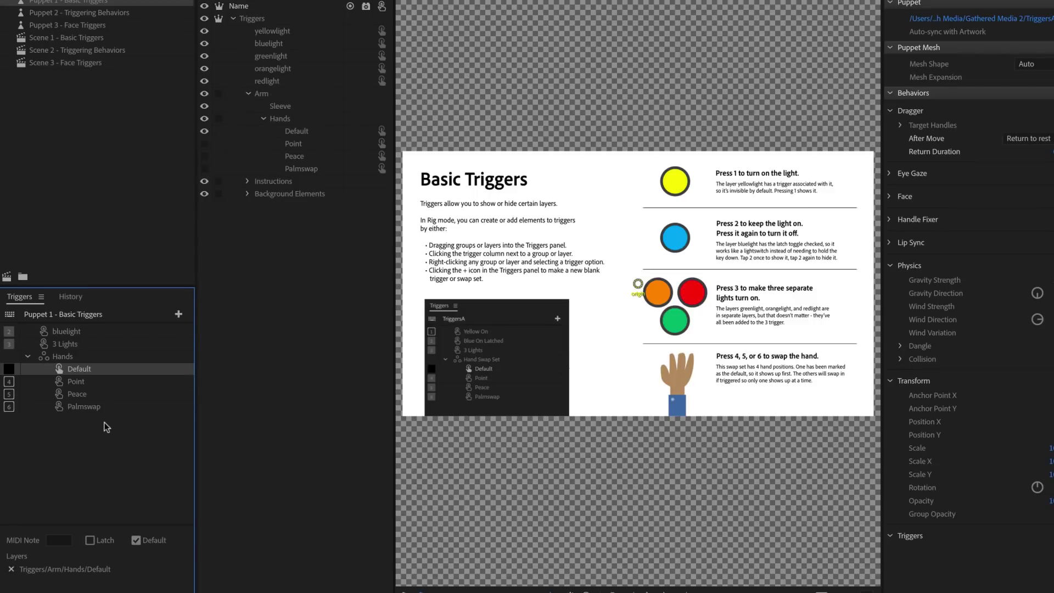
left_click(107, 569)
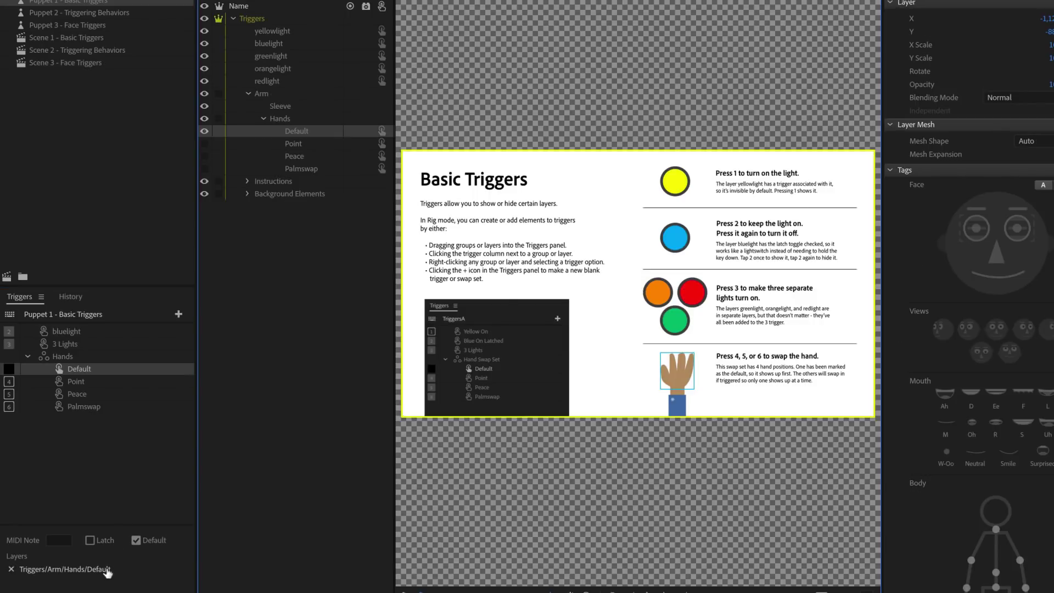
left_click(382, 46)
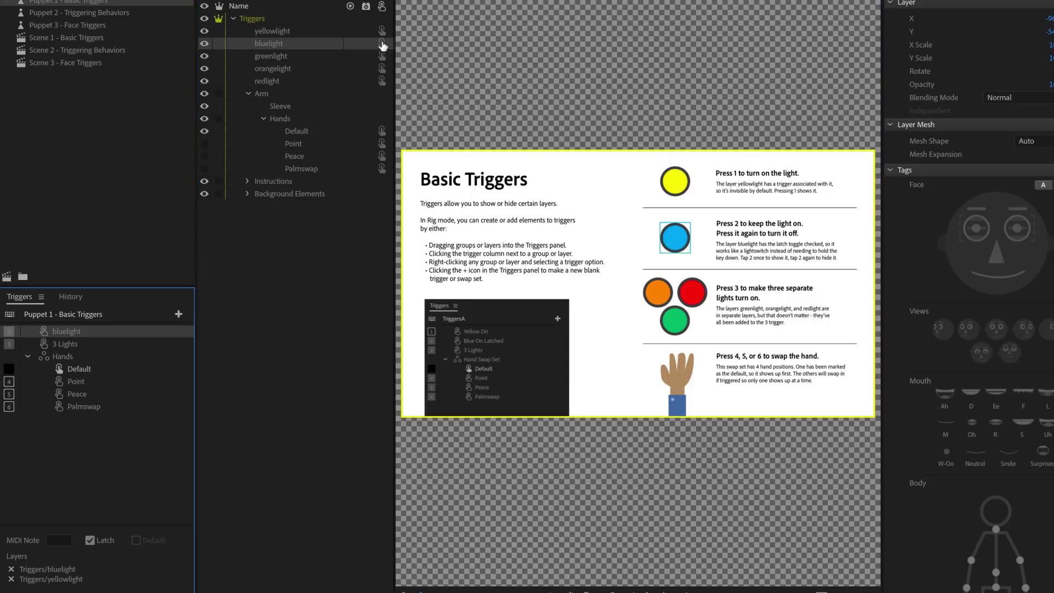
Locate the trigger that controls the yellowlight layer
left_click(382, 31)
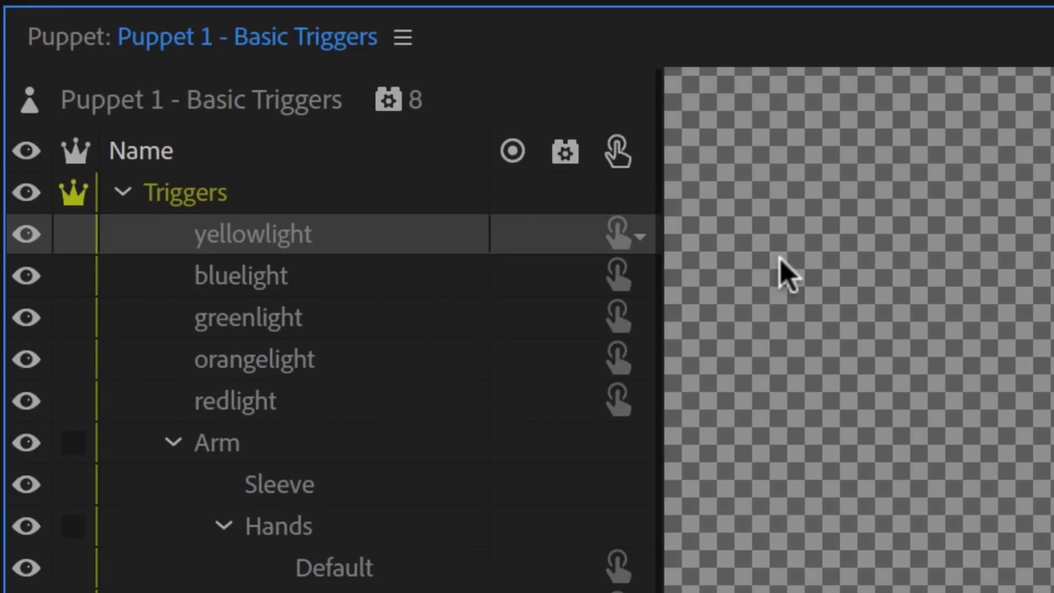
left_click(623, 233)
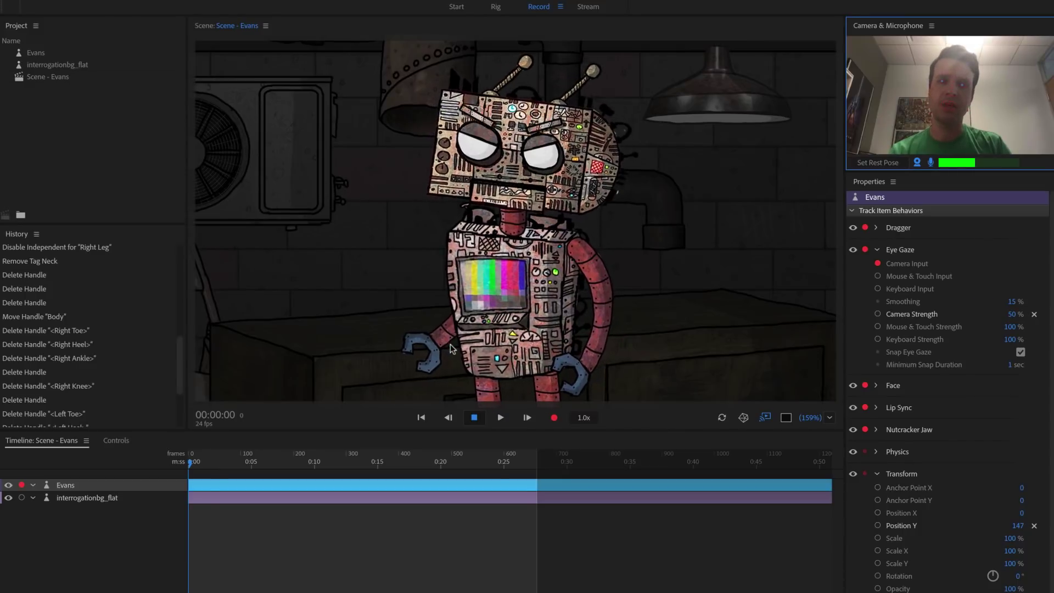
Browse the Evans robot puppet's triggers and move its arms around in its scene
left_click_drag(449, 351, 414, 255)
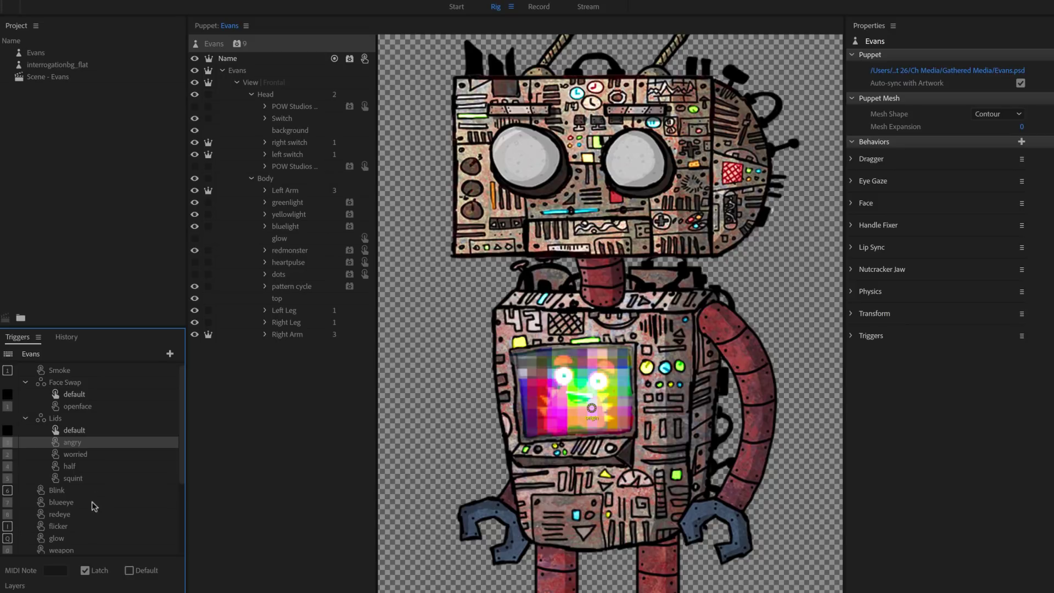
left_click(89, 513)
scroll(89, 514, "down", 1)
left_click(87, 488)
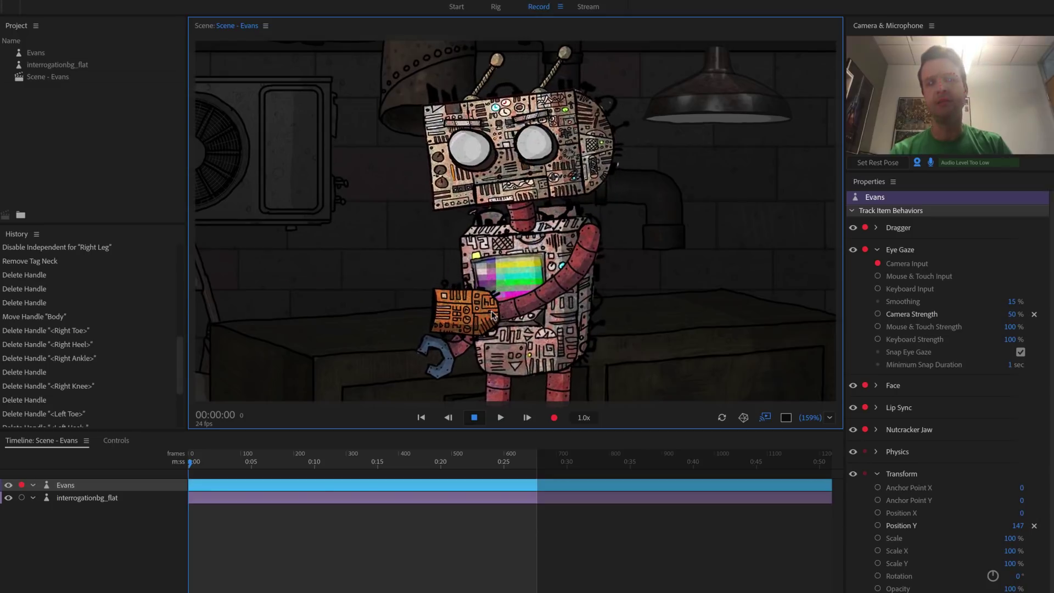
left_click_drag(492, 310, 472, 329)
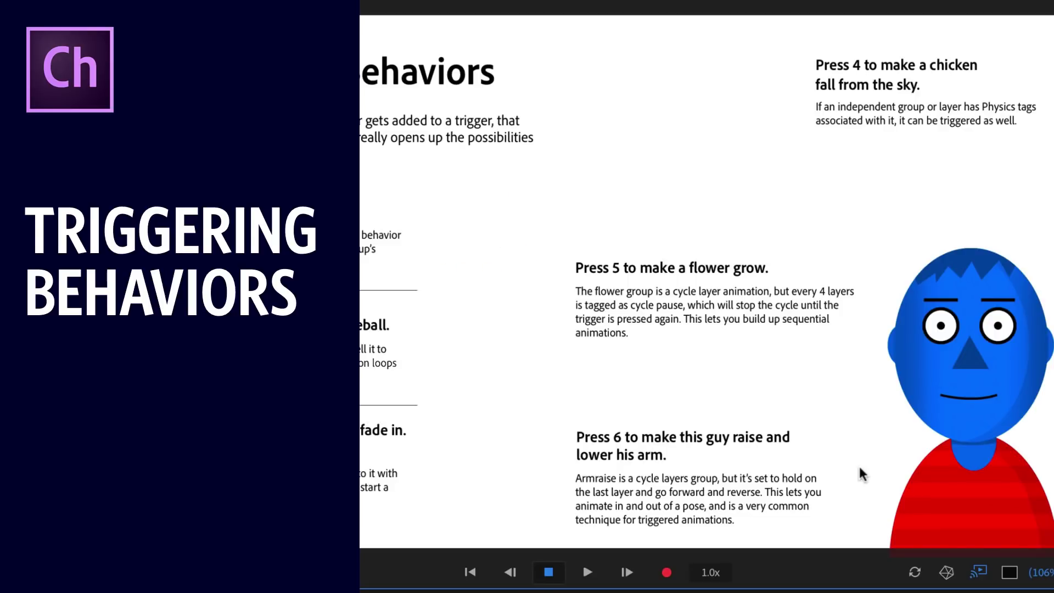
Test the fireball, green circle, chicken, flower and arm-raise triggers in the Triggering Behaviors scene, tossing the chicken across it
key("2")
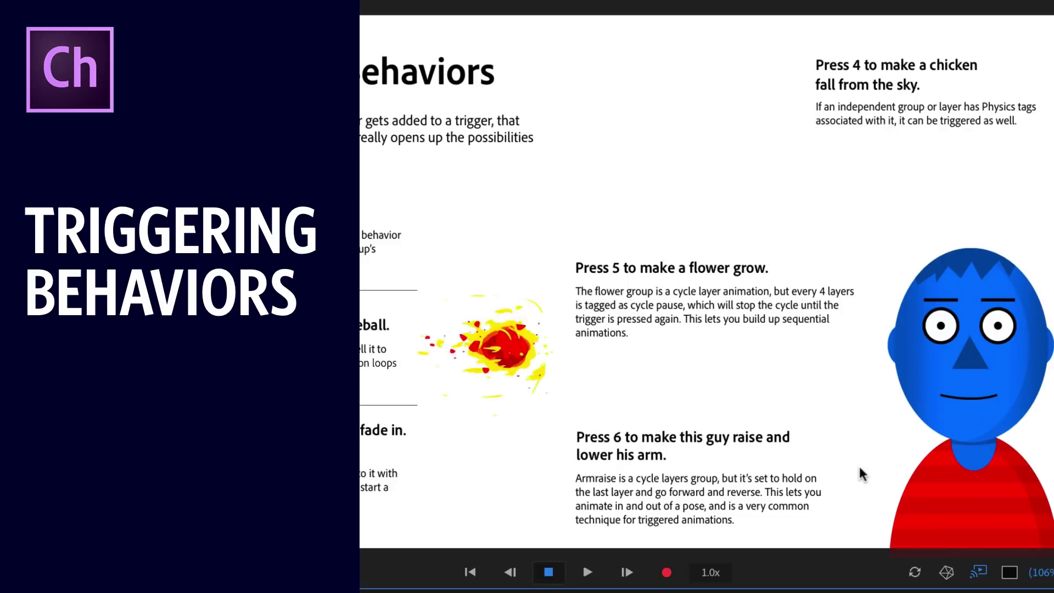
key("3")
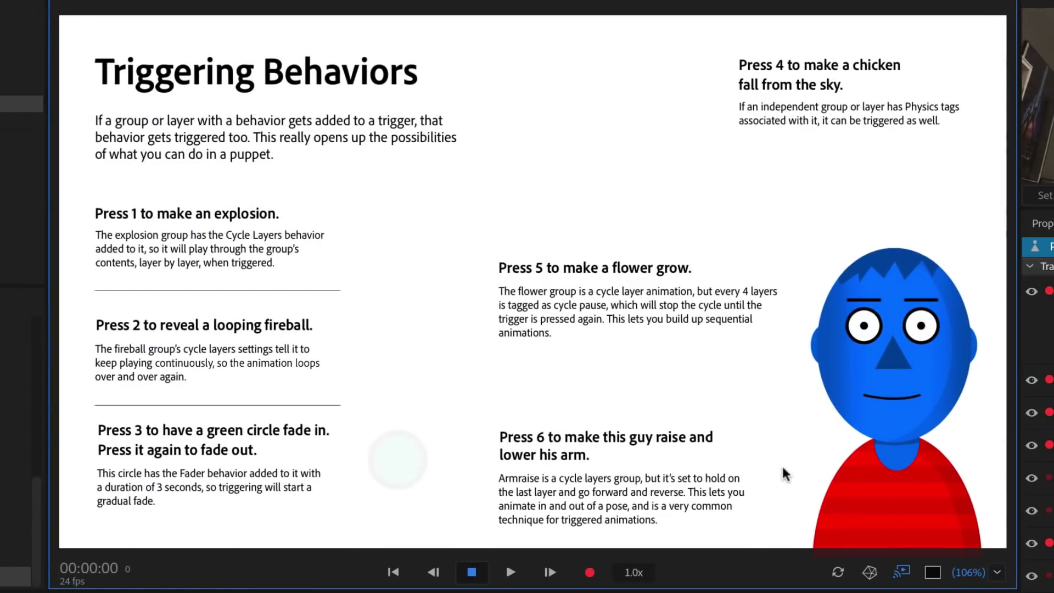
key("4")
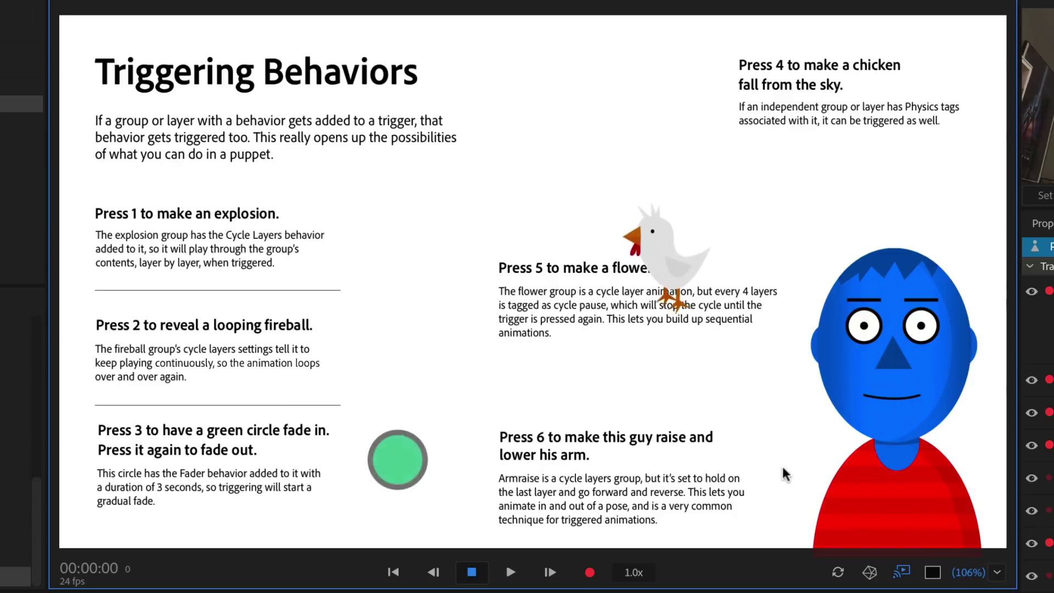
left_click_drag(617, 515, 463, 235)
key("3")
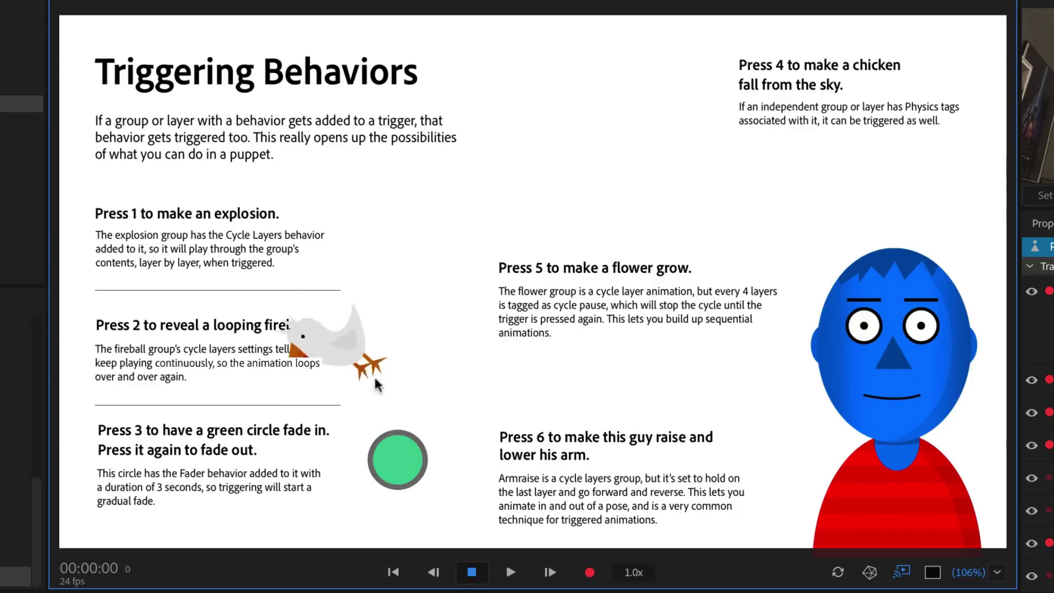
key("5")
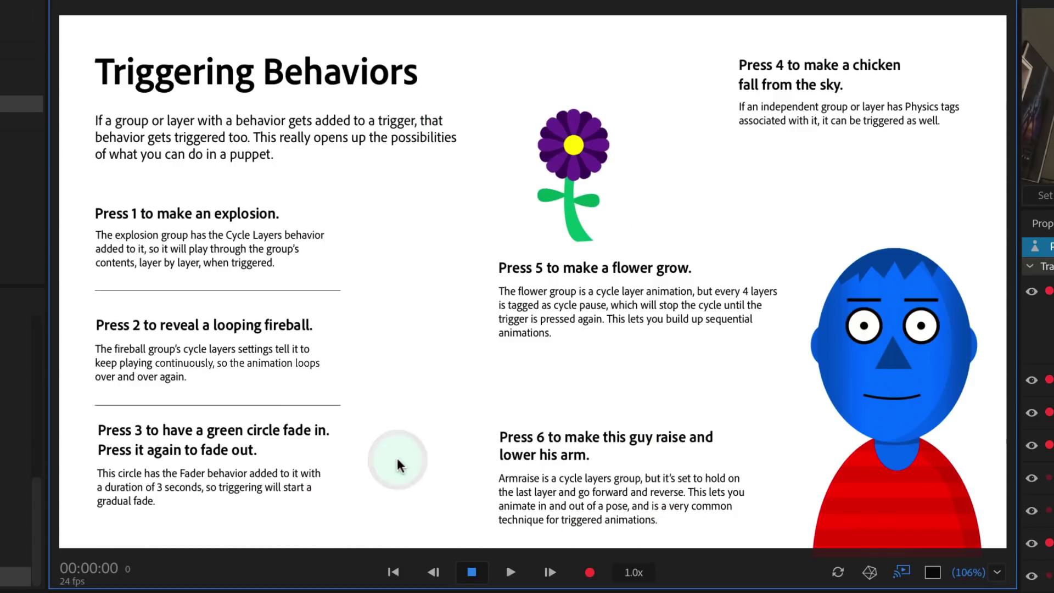
key("6")
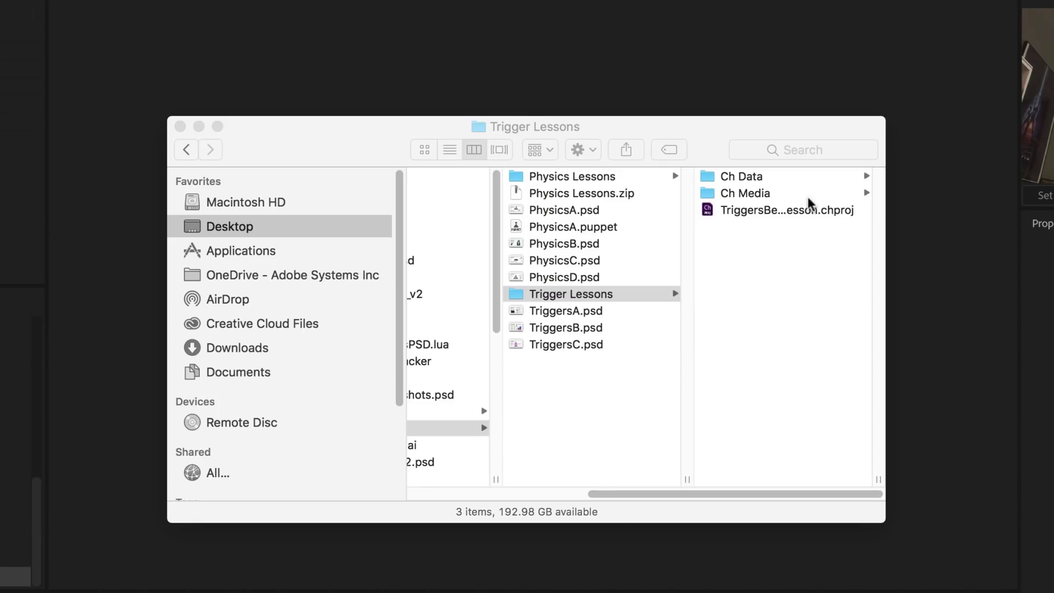
Open the project file in the Trigger Lessons folder and load Scene 2 - Triggering Behaviors
left_click(795, 211)
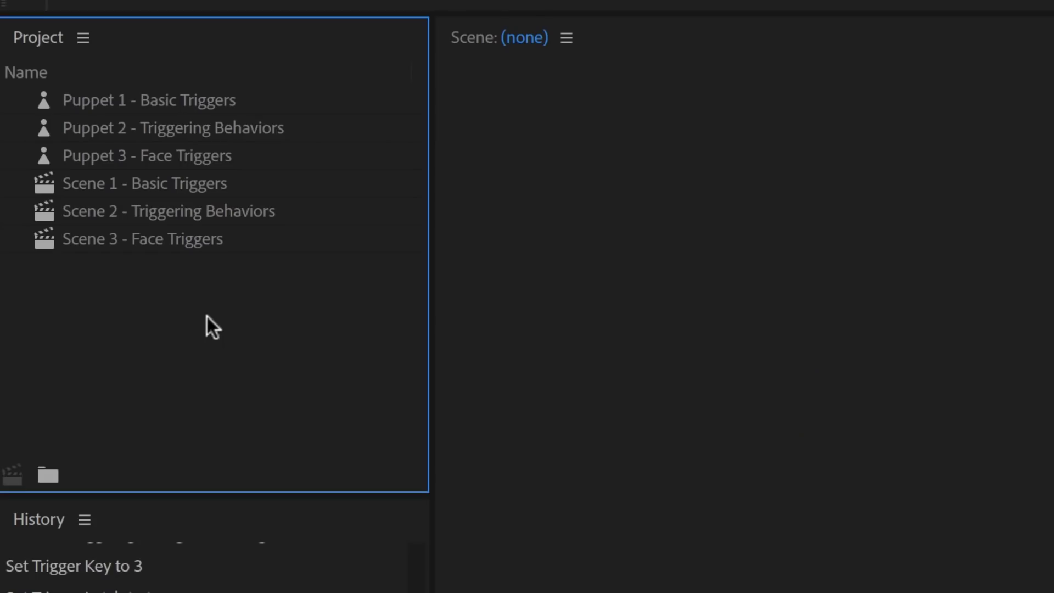
double_click(281, 208)
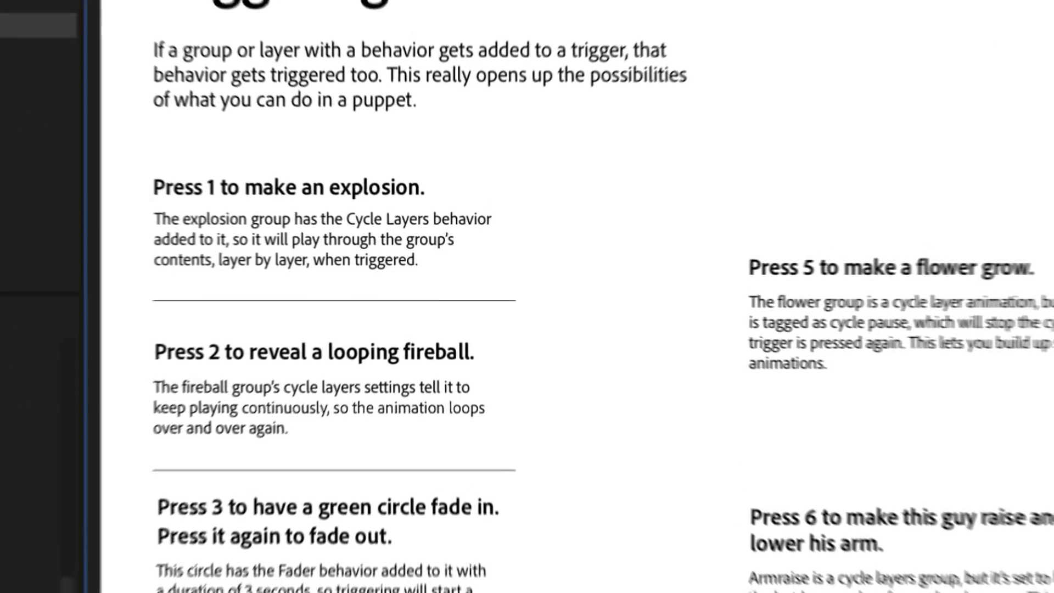
Test the explosion and looping fireball triggers repeatedly in the scene
key("1")
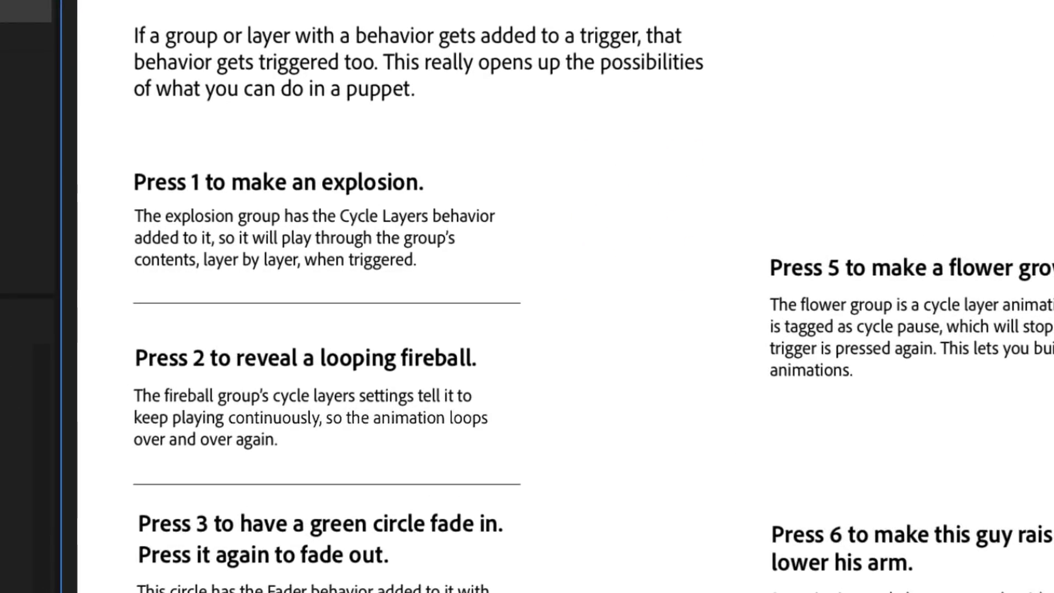
key("1")
key("2")
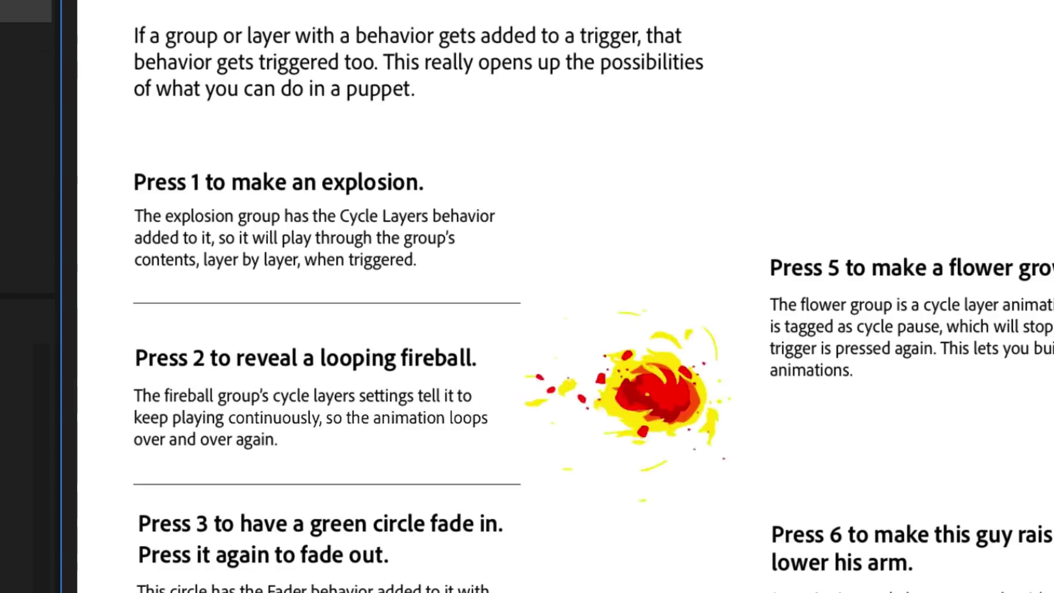
key("2")
key("2")
key("1")
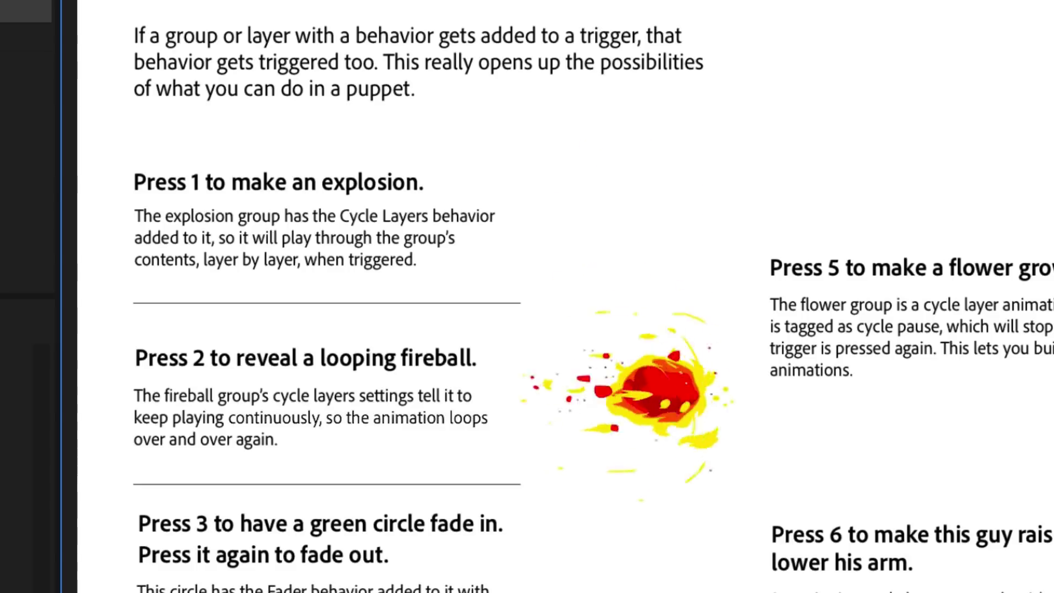
key("1")
key("1")
key("1")
key("1")
key("1")
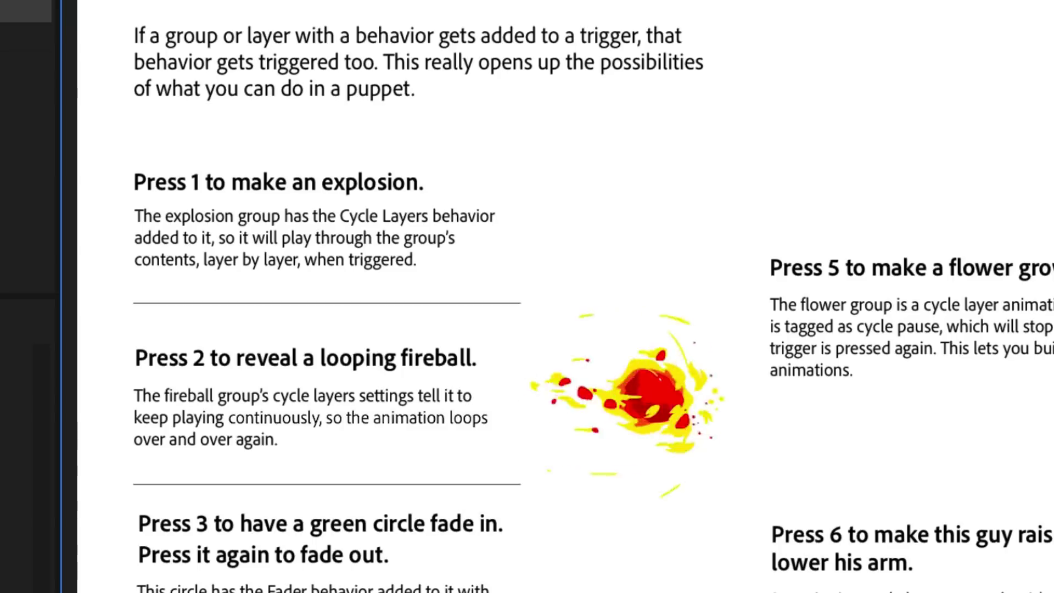
Test fading the green circle in and out and dropping the chicken from the sky
key("3")
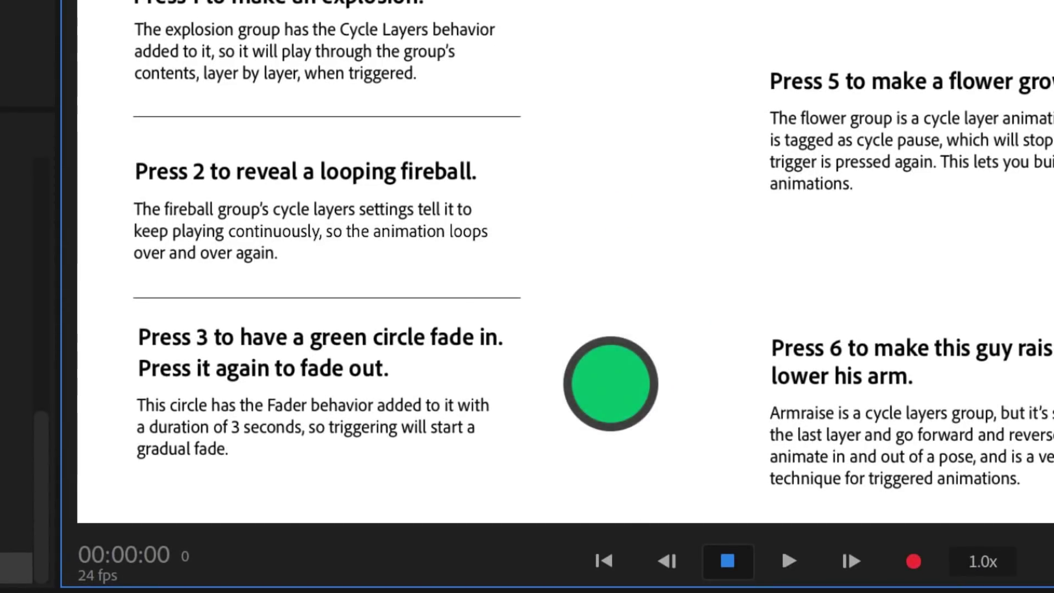
key("3")
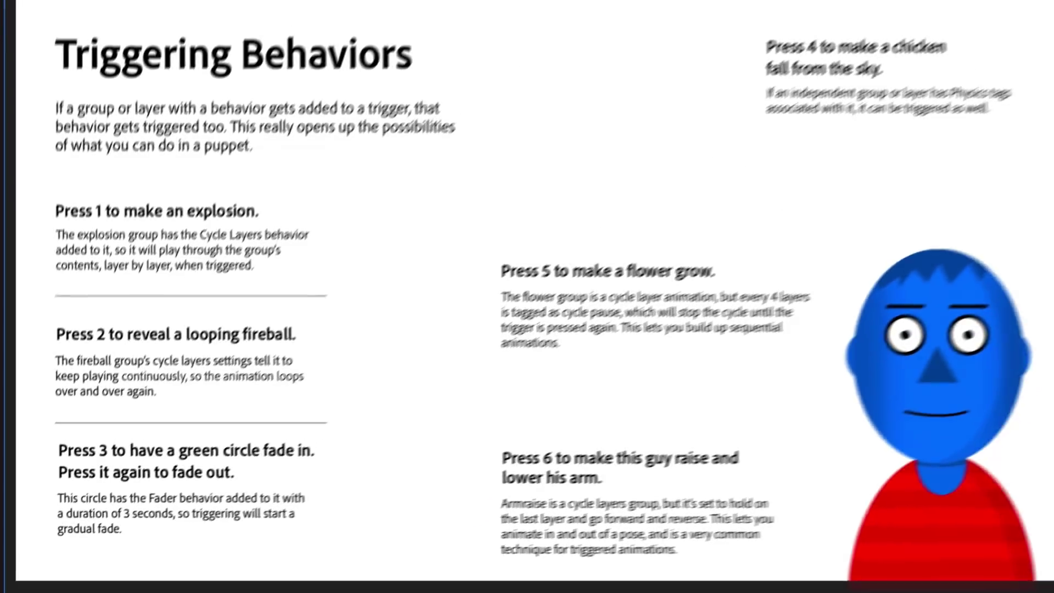
key("4")
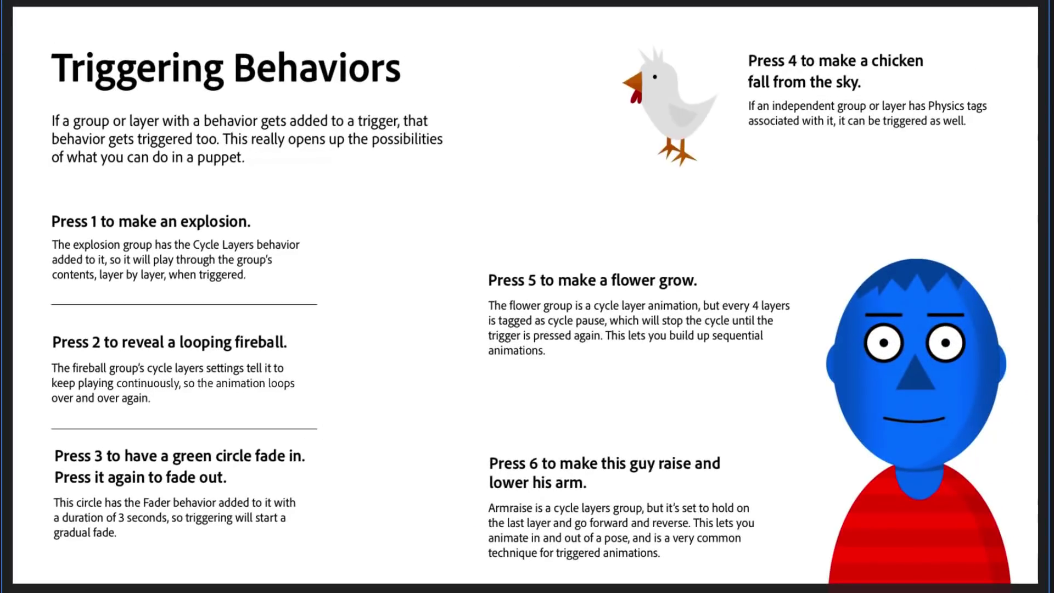
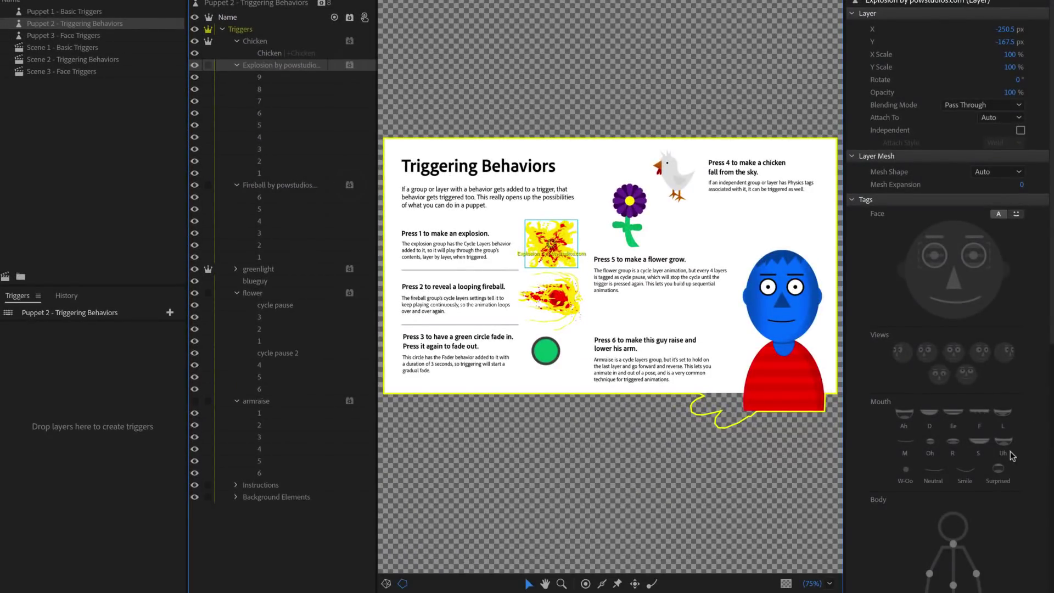
Examine the Explosion group's Cycle Layers settings and the list of behaviors that can be added
scroll(1010, 453, "down", 8)
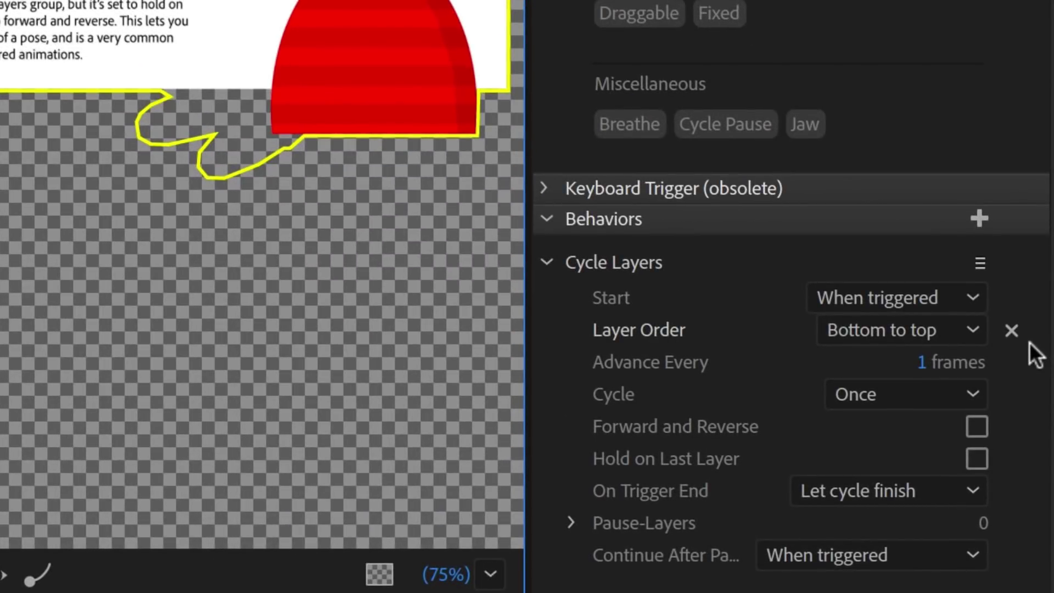
left_click(979, 218)
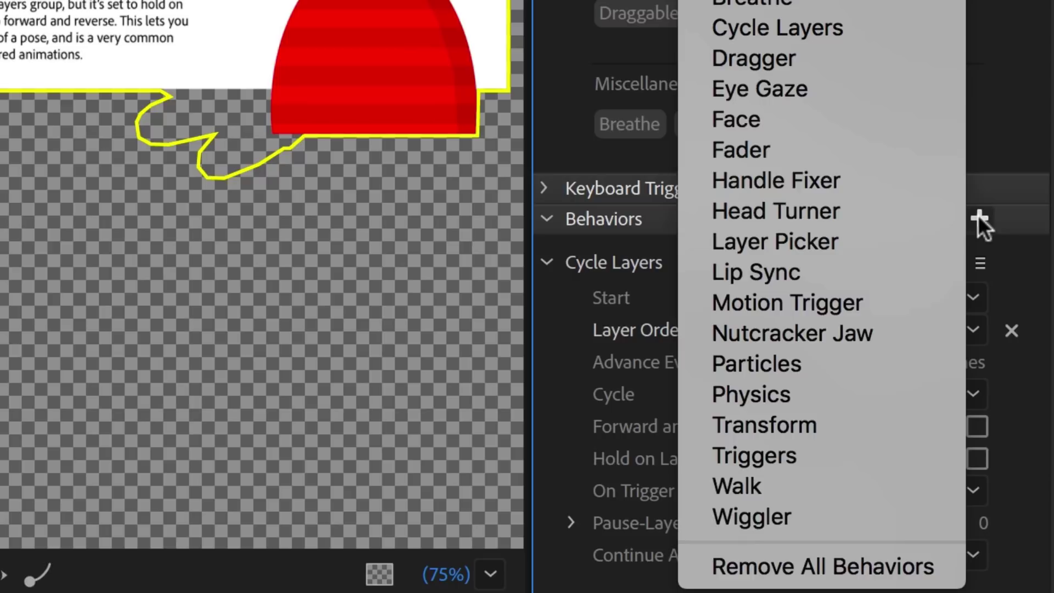
left_click(887, 38)
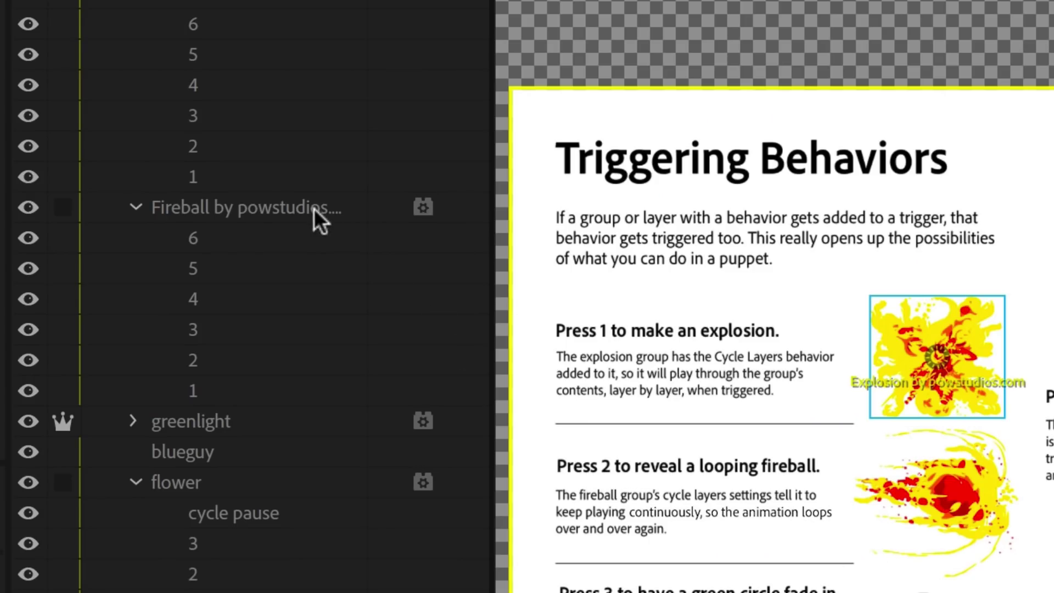
Examine the Fireball group's Cycle Layers settings and the available options for Cycle
left_click(309, 206)
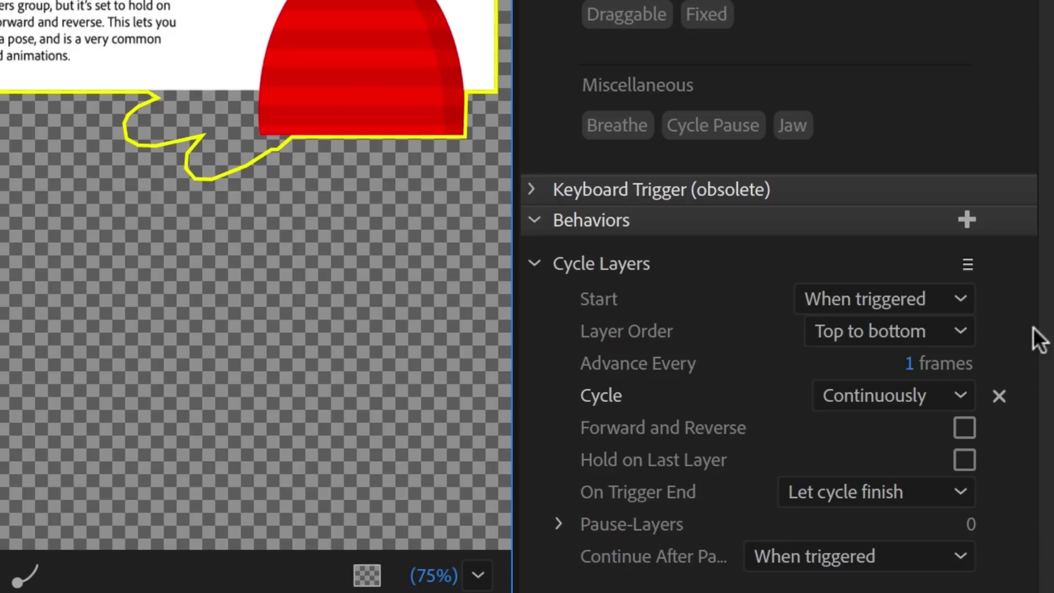
left_click(909, 388)
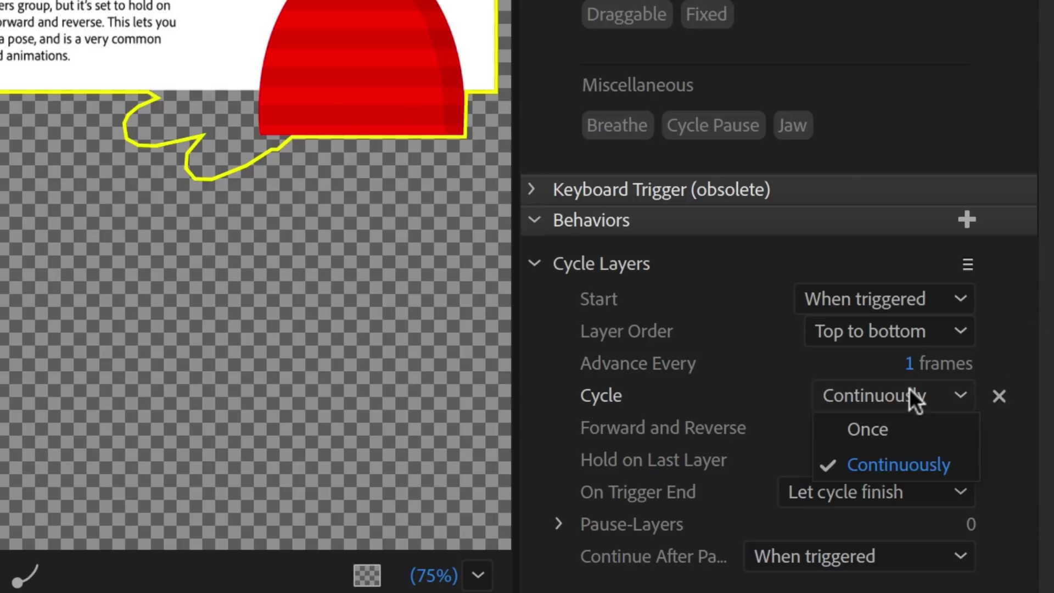
left_click(915, 451)
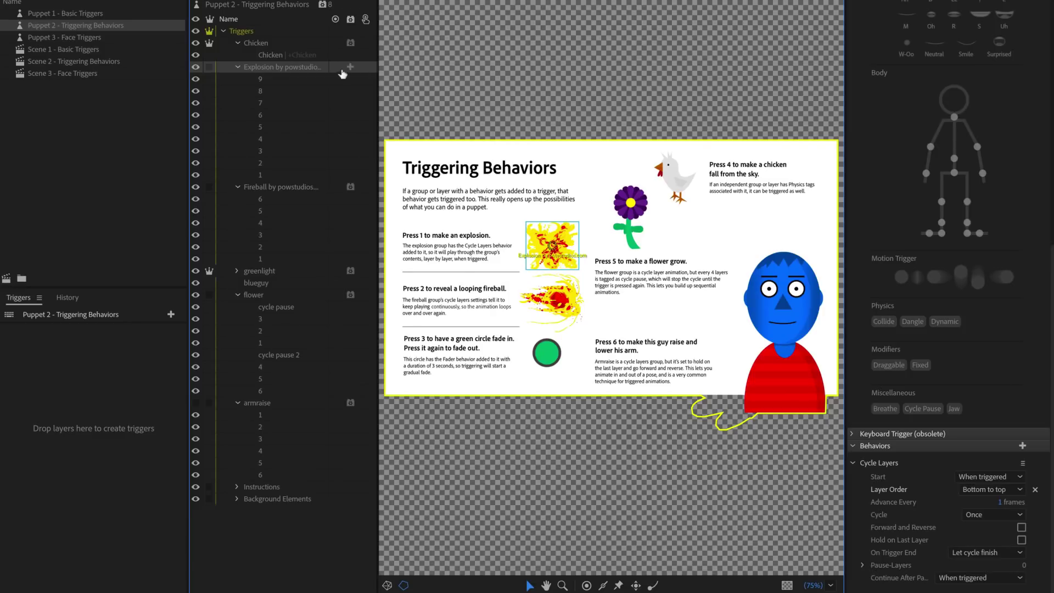
Create triggers from the Explosion and Fireball groups and assign them the trigger keys 1 and 2
left_click_drag(318, 69, 150, 539)
left_click_drag(285, 188, 121, 542)
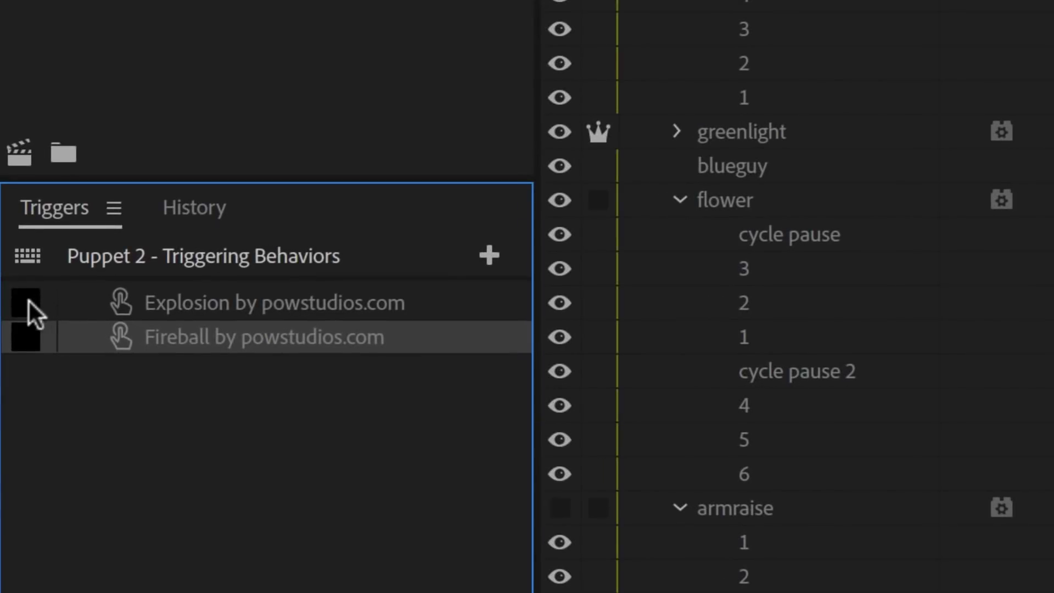
left_click(28, 304)
type("1")
left_click(26, 344)
type("2")
left_click(127, 423)
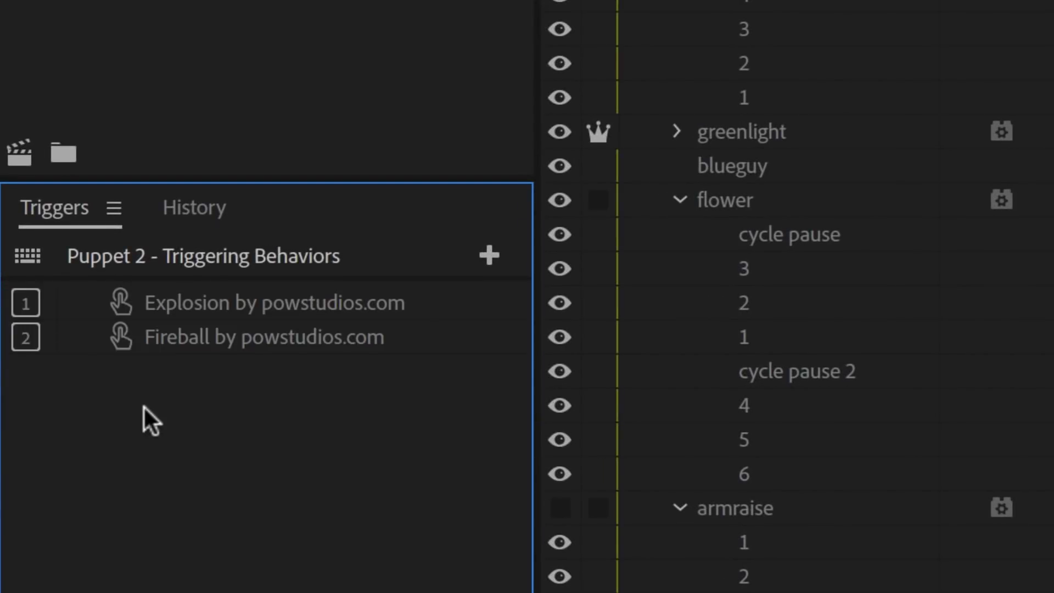
Create a trigger from the greenlight group, assign it trigger key 3, and make it latch
left_click(862, 132)
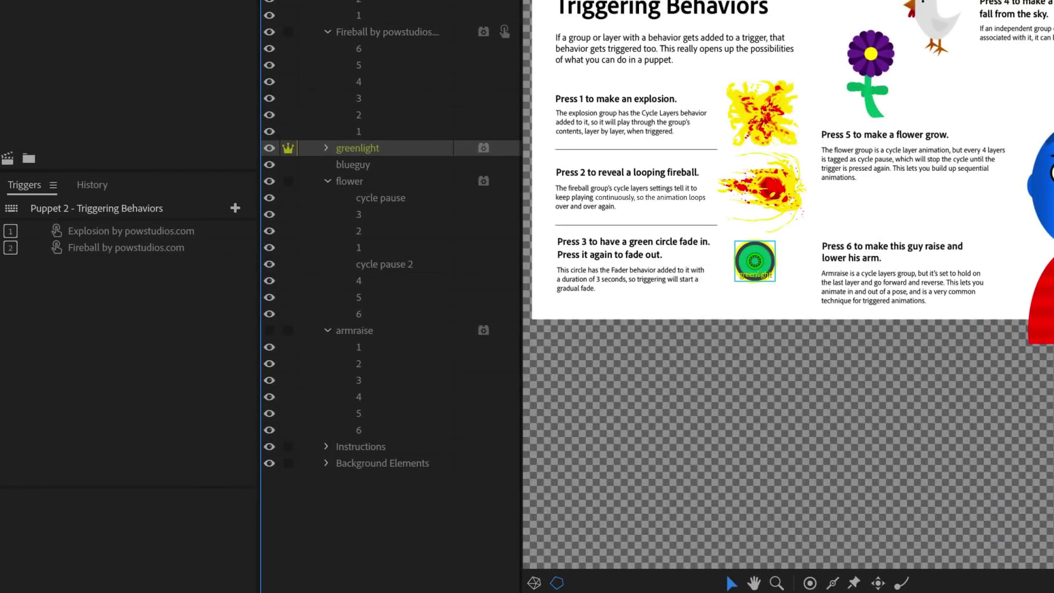
left_click_drag(427, 150, 188, 530)
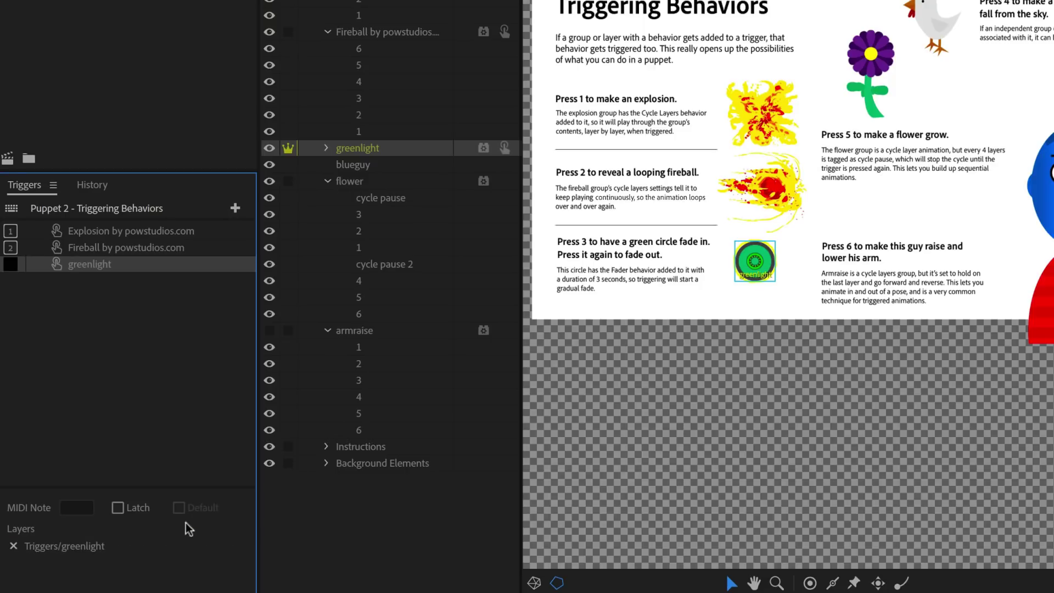
left_click(10, 264)
type("3")
left_click(118, 508)
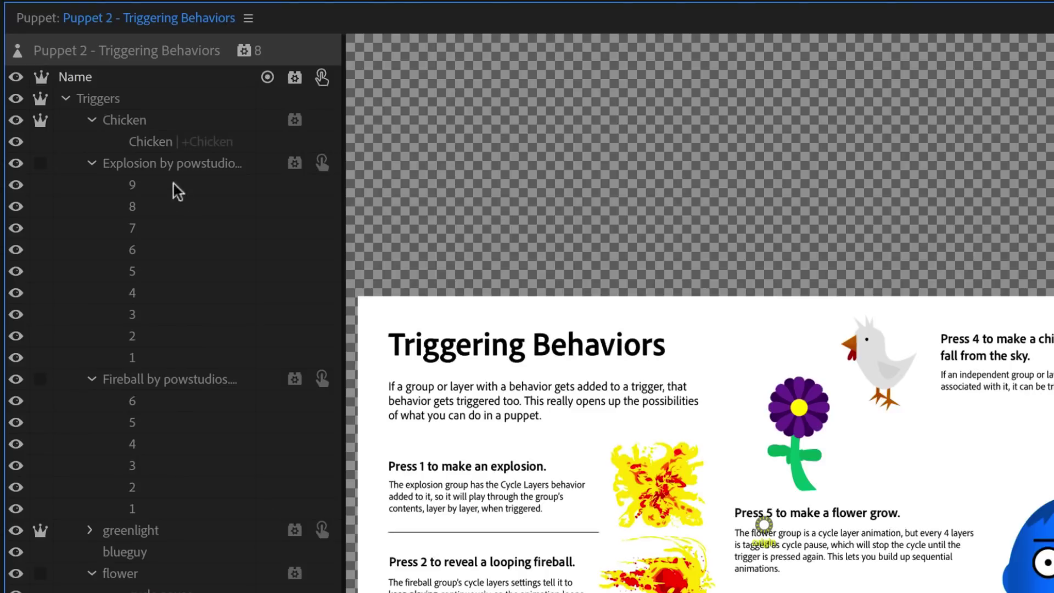
Check the Chicken group's physics tags and settings, then create a latching trigger from it with trigger key 4
left_click(141, 110)
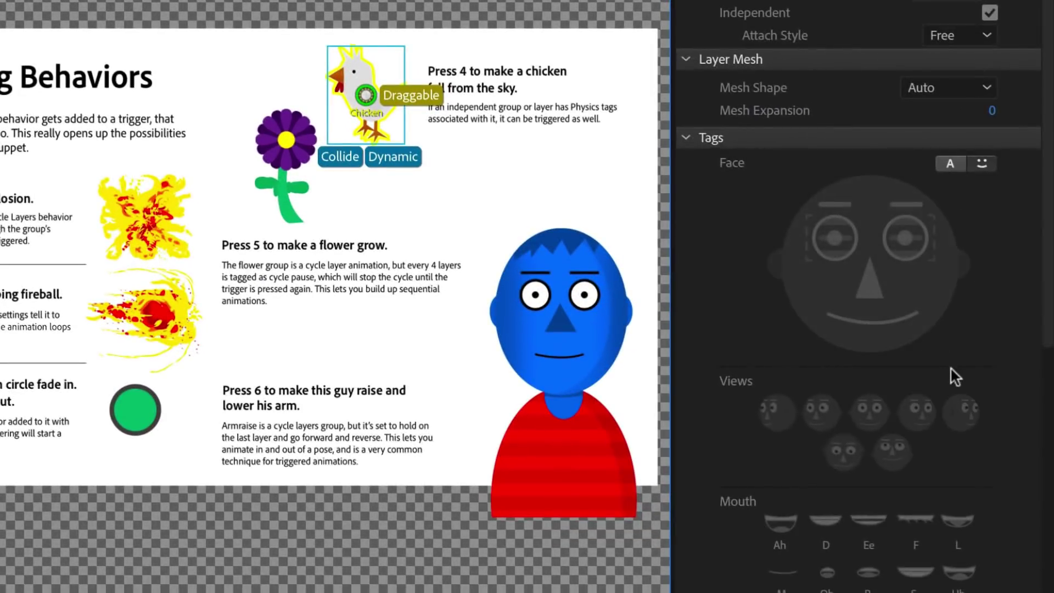
scroll(952, 384, "down", 10)
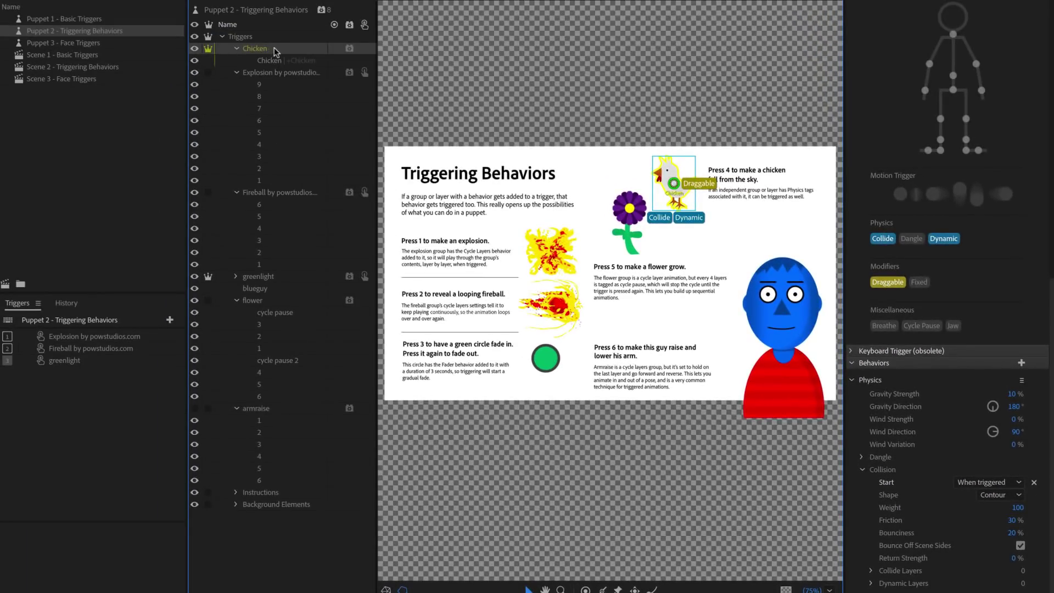
left_click_drag(275, 51, 144, 544)
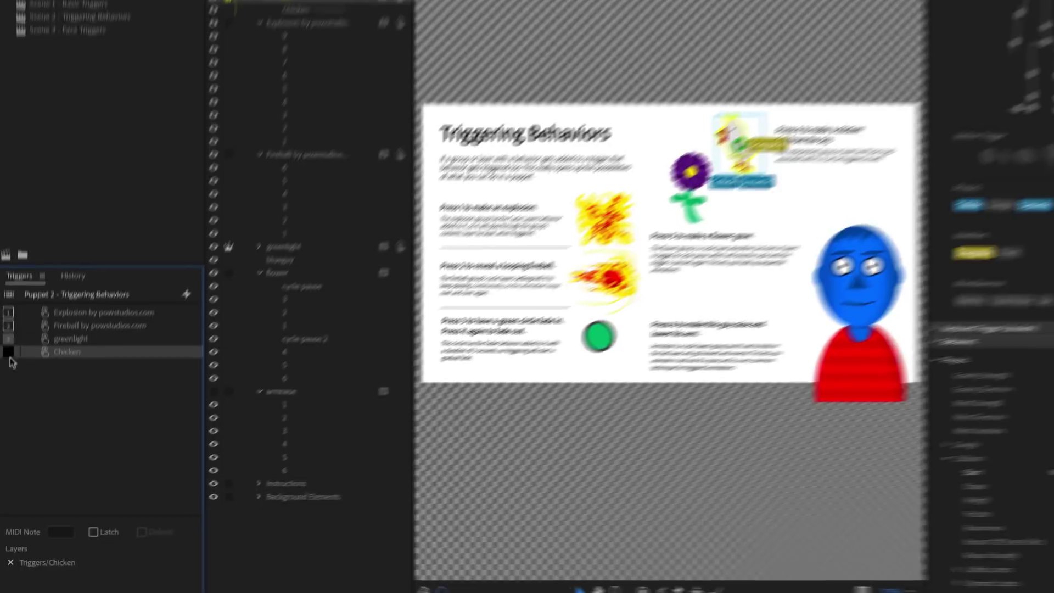
type("4")
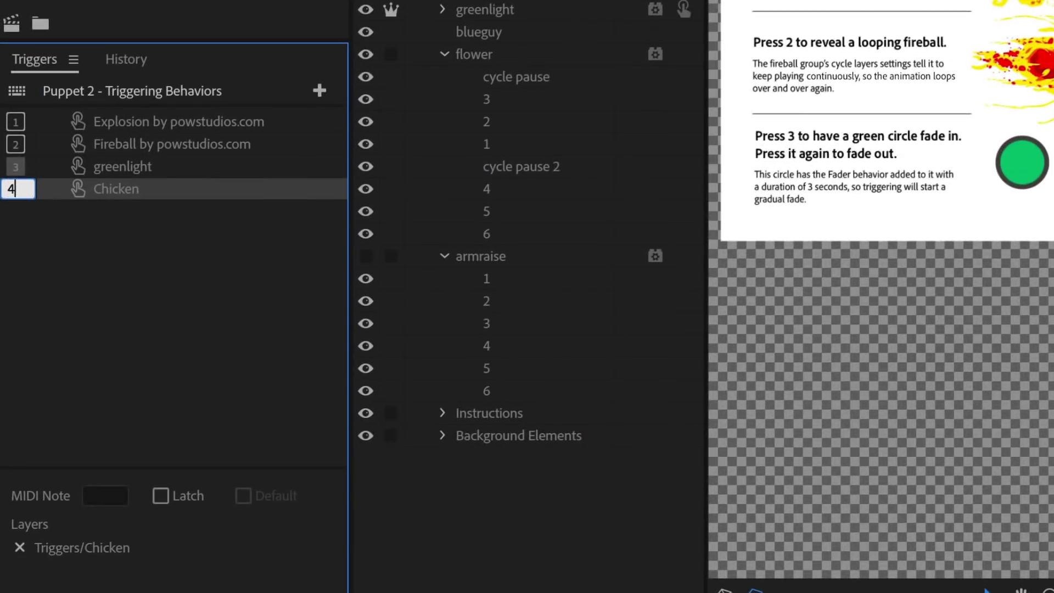
key("Return")
left_click(153, 494)
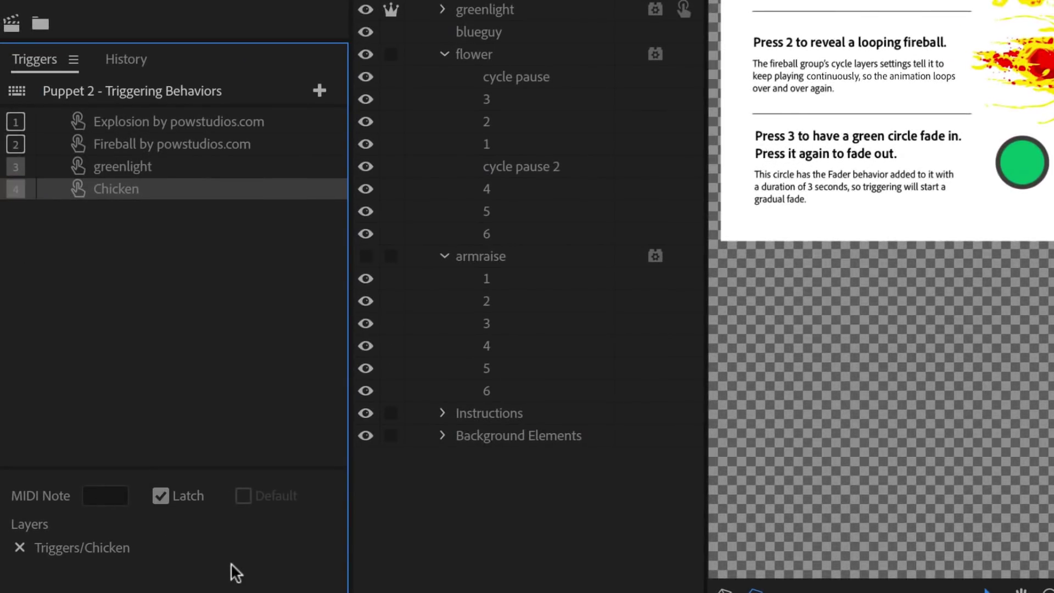
Examine the Cycle Pause tags on the flower group's two cycle pause layers, and the flower group's own properties
left_click(529, 46)
left_click(519, 253, "ctrl")
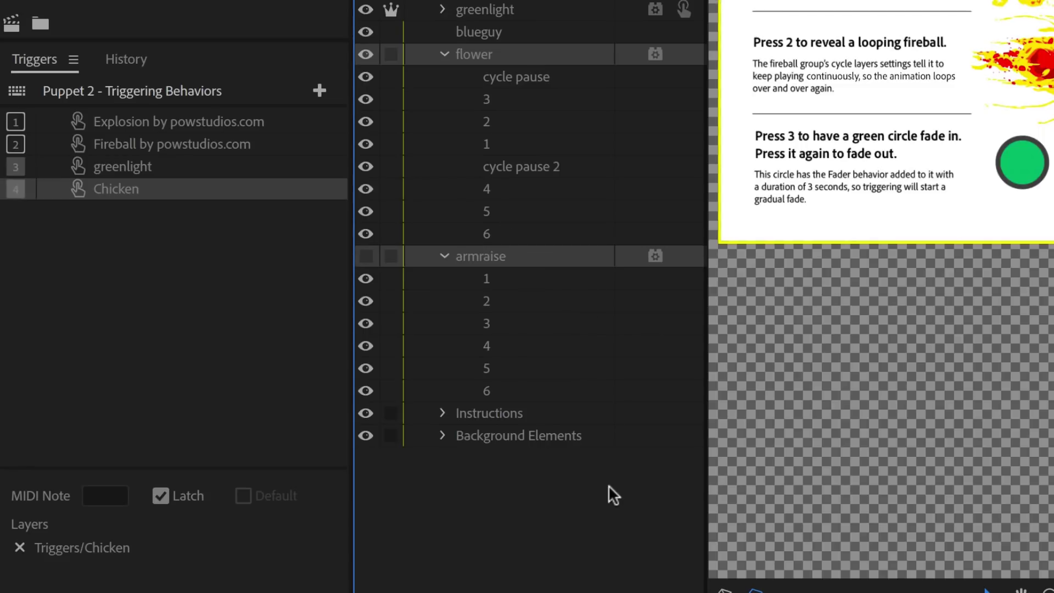
left_click(568, 48)
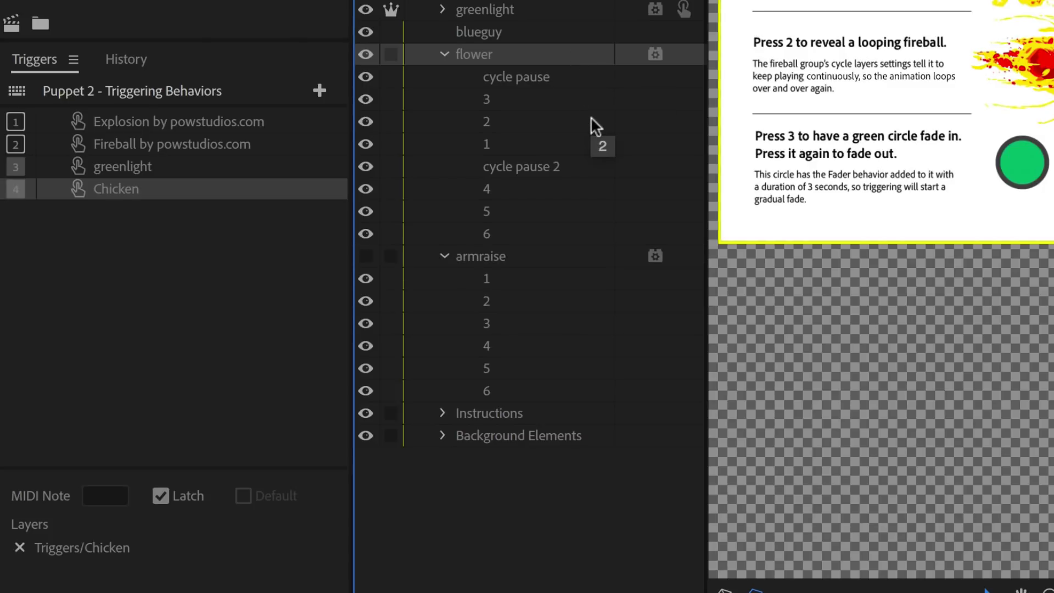
left_click(551, 74)
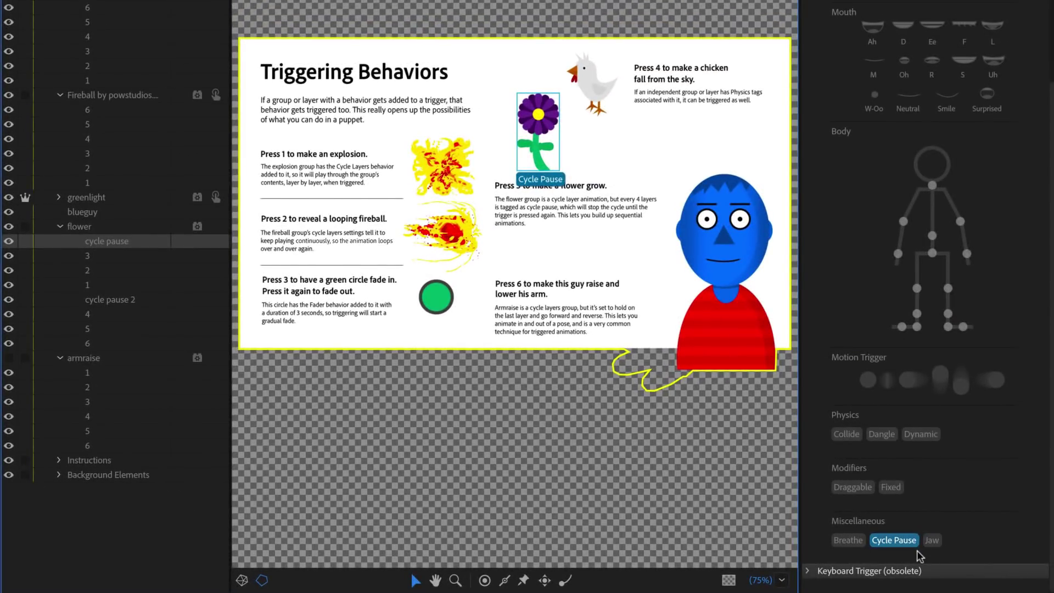
left_click(116, 300)
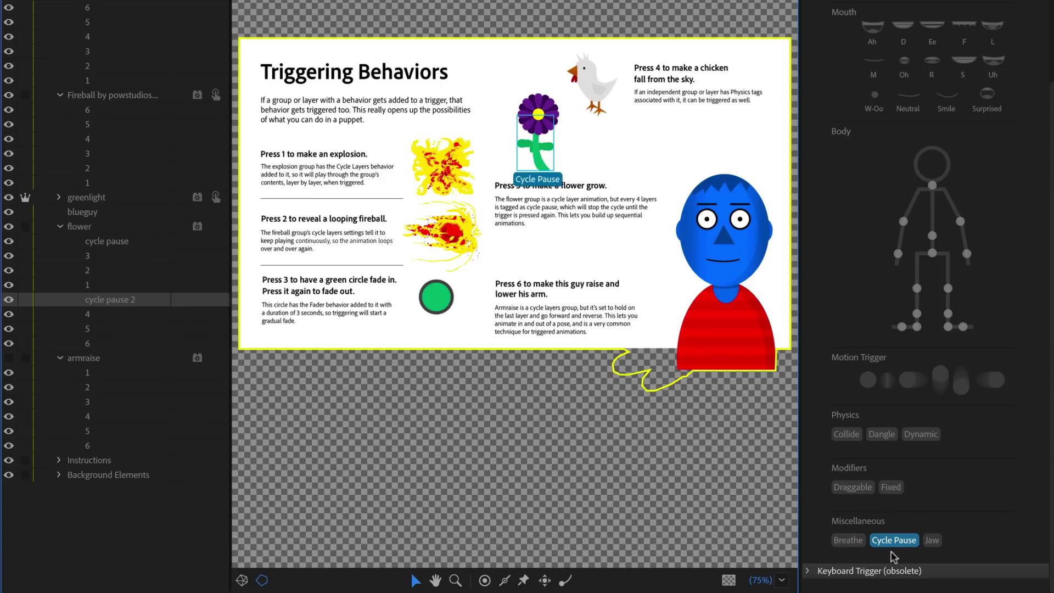
left_click(114, 226)
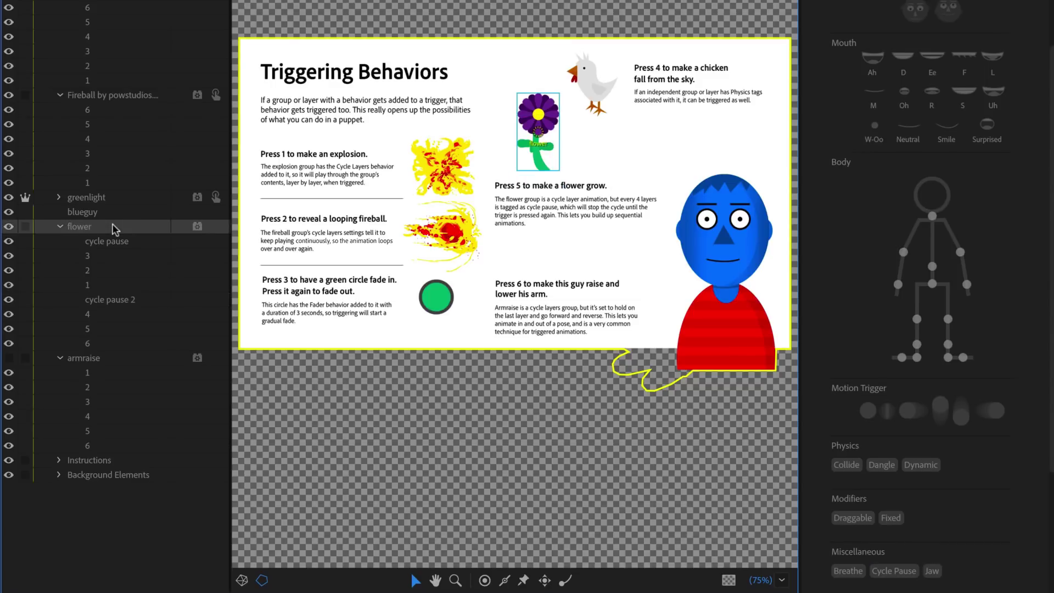
scroll(1021, 523, "down", 5)
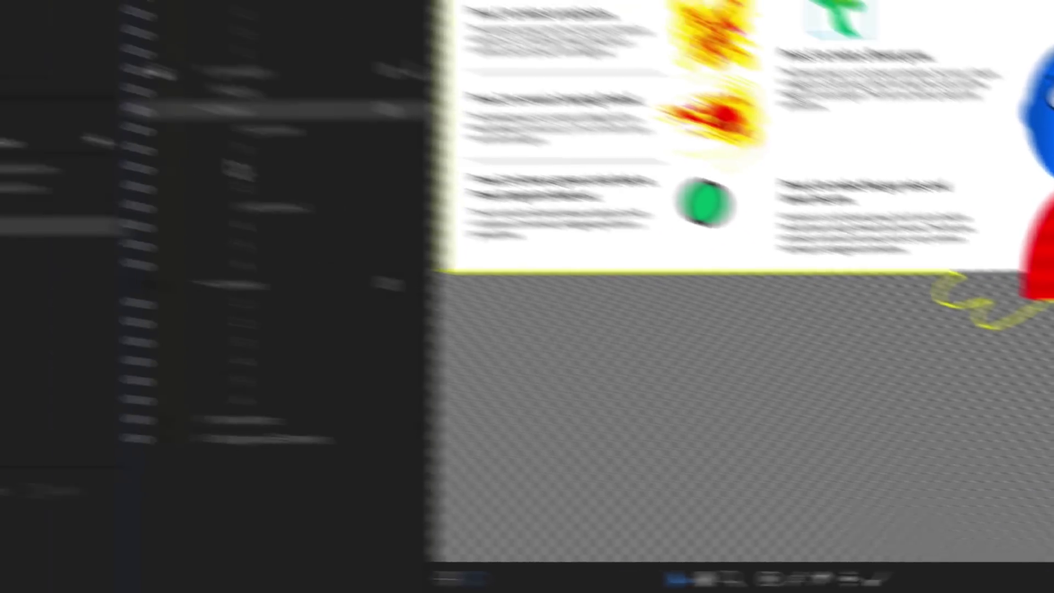
Create triggers from the flower and armraise groups, assign them trigger keys 5 and 6, and make the armraise trigger latch
left_click_drag(386, 157, 229, 514)
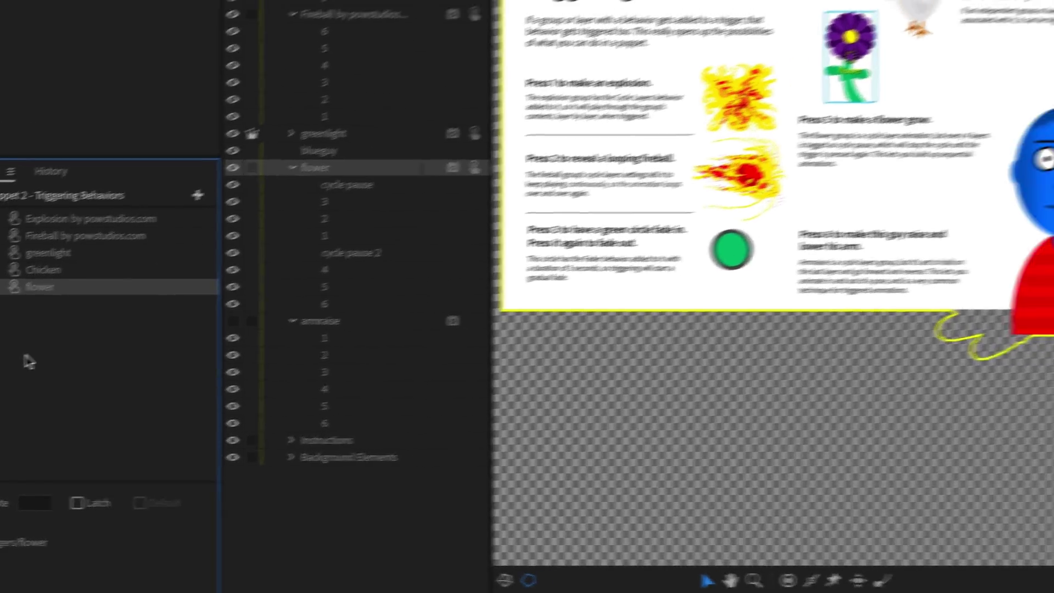
left_click(417, 310)
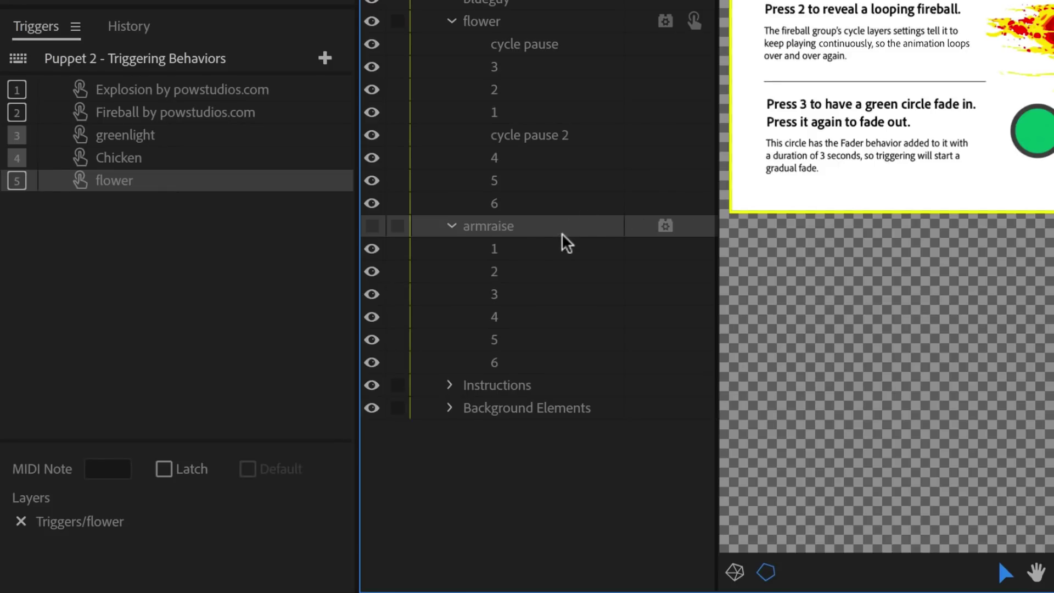
left_click_drag(538, 232, 302, 478)
left_click(16, 204)
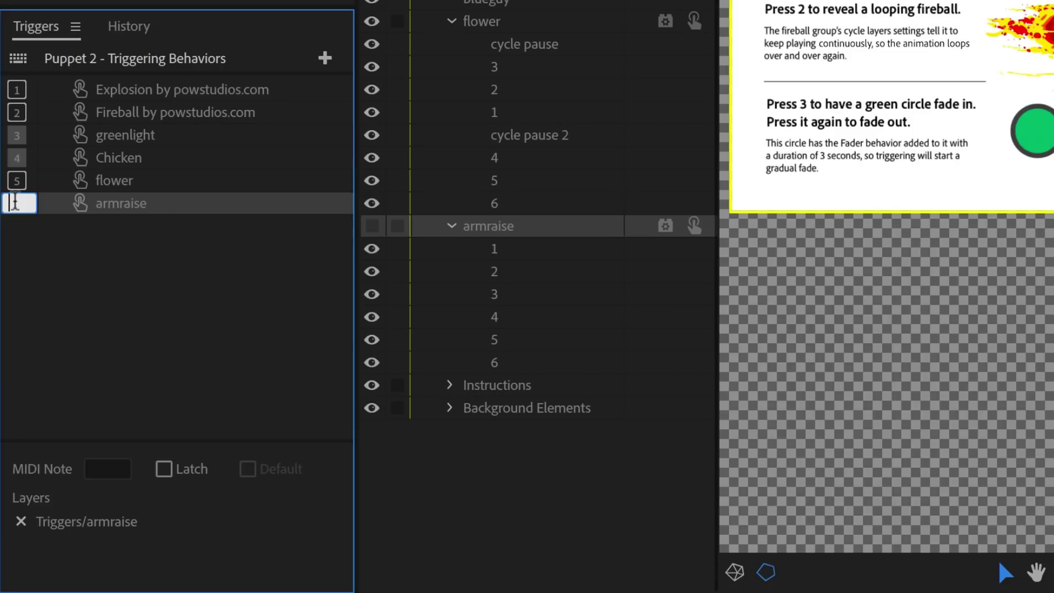
type("6")
key("Return")
left_click(164, 469)
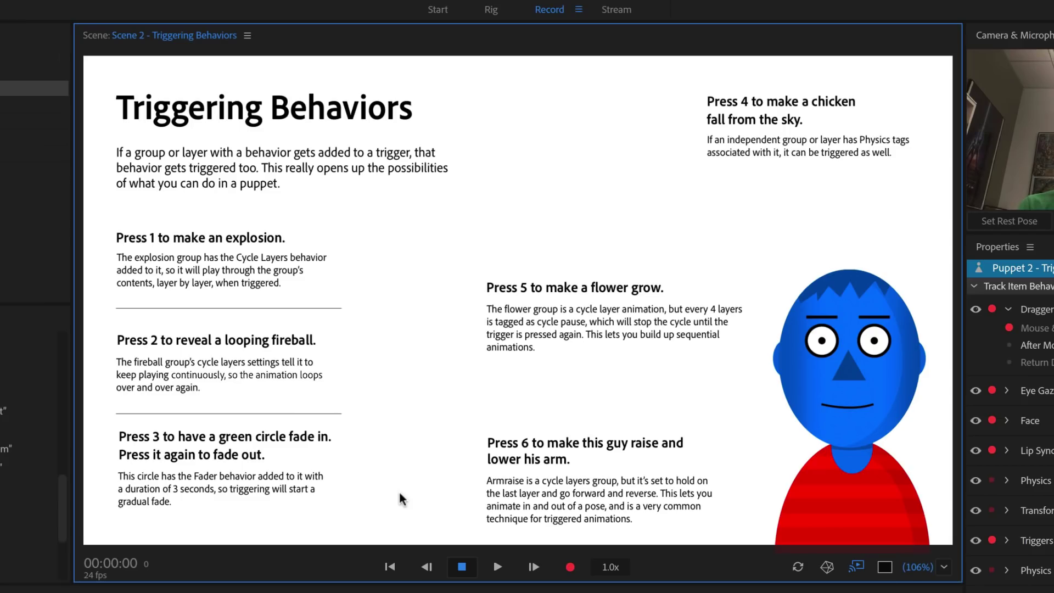
Test the explosion, fireball, green light, chicken, flower and arm raise triggers in Scene 2 - Triggering Behaviors
key("1")
key("2")
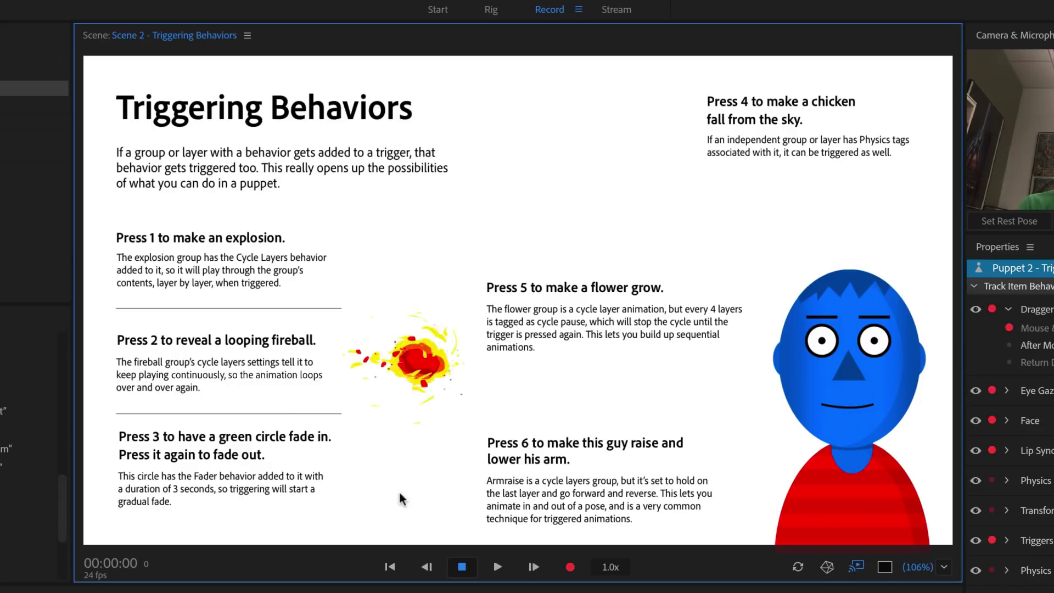
key("3")
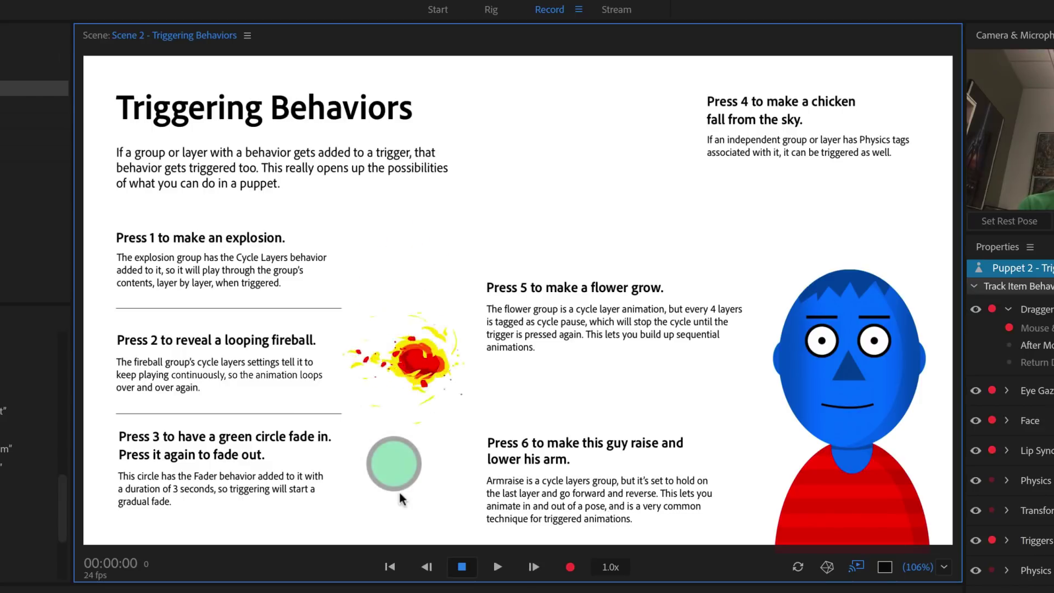
key("4")
key("3")
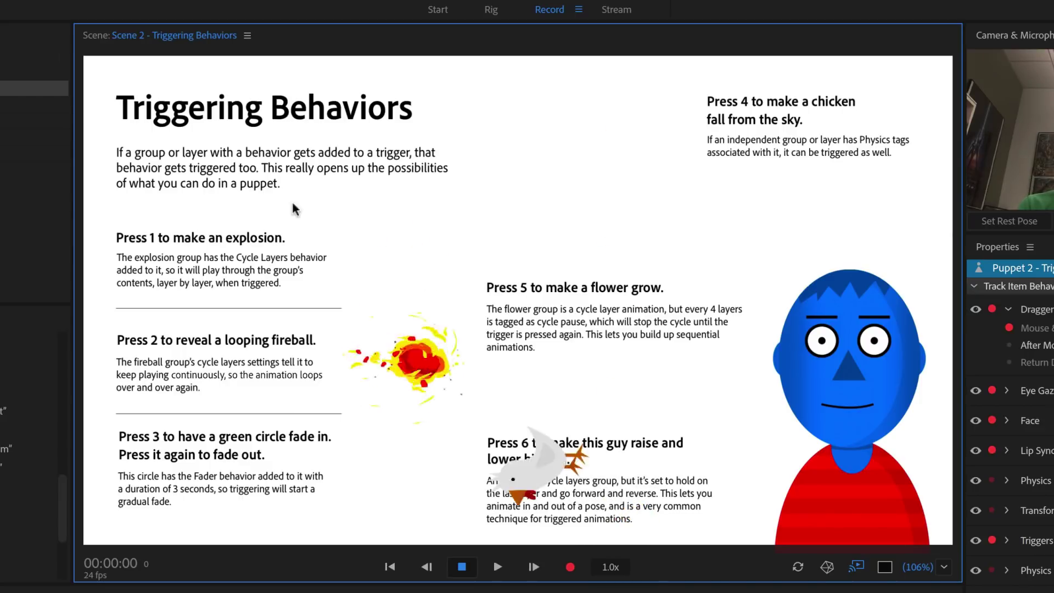
key("5")
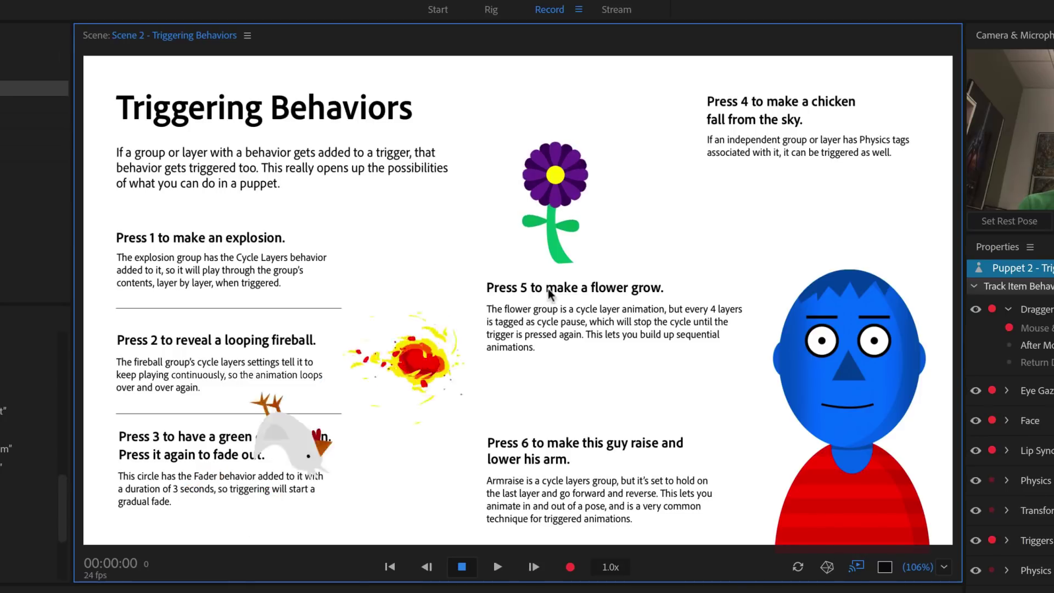
key("4")
key("5")
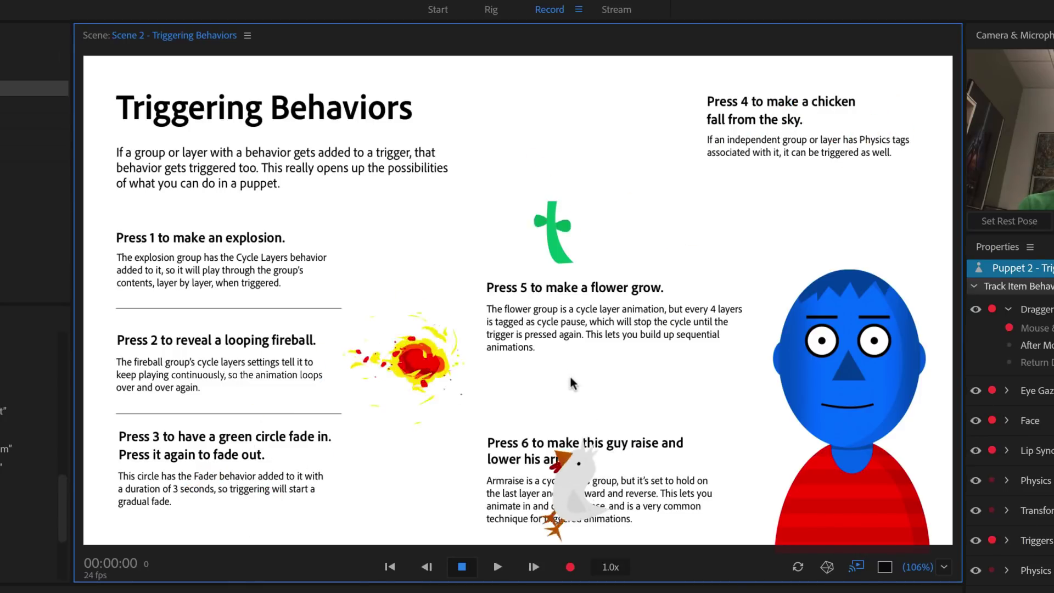
key("6")
Fling the chicken around the scene while testing the explosion, fireball, green light and chicken triggers again
left_click_drag(490, 509, 324, 220)
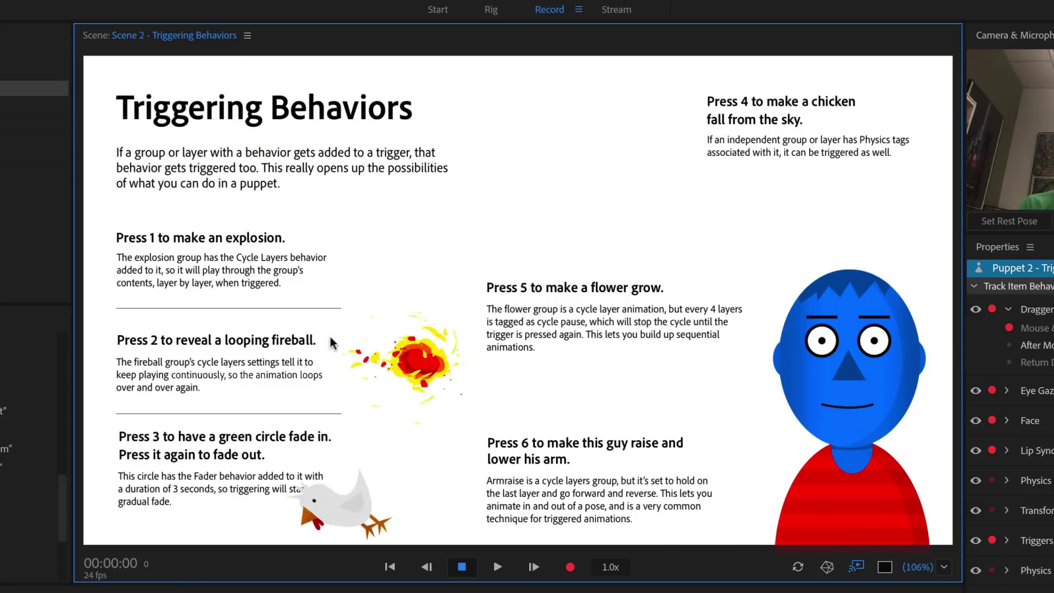
key("2")
key("1")
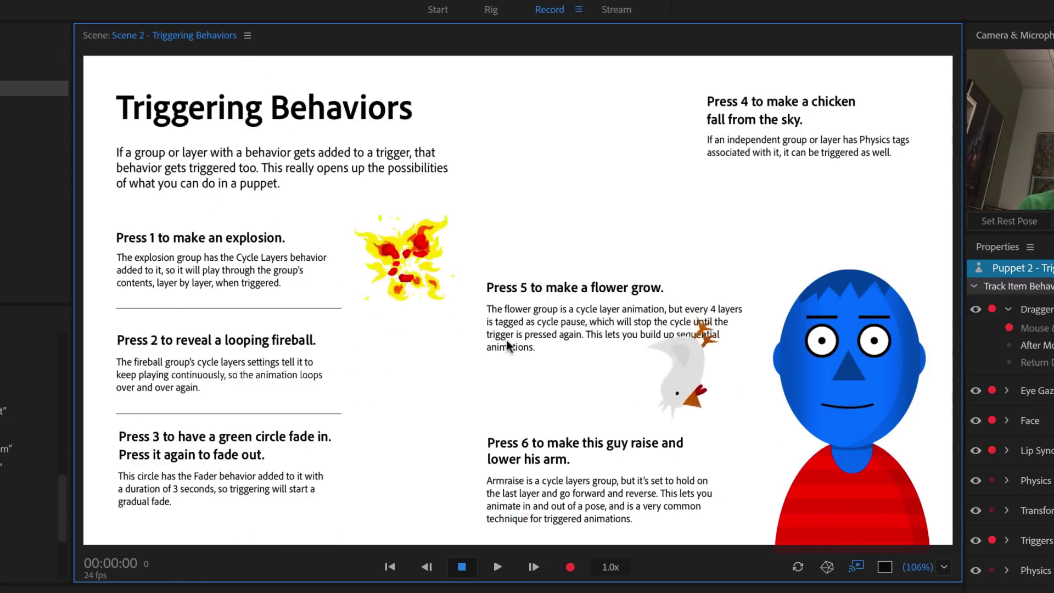
key("2")
key("2")
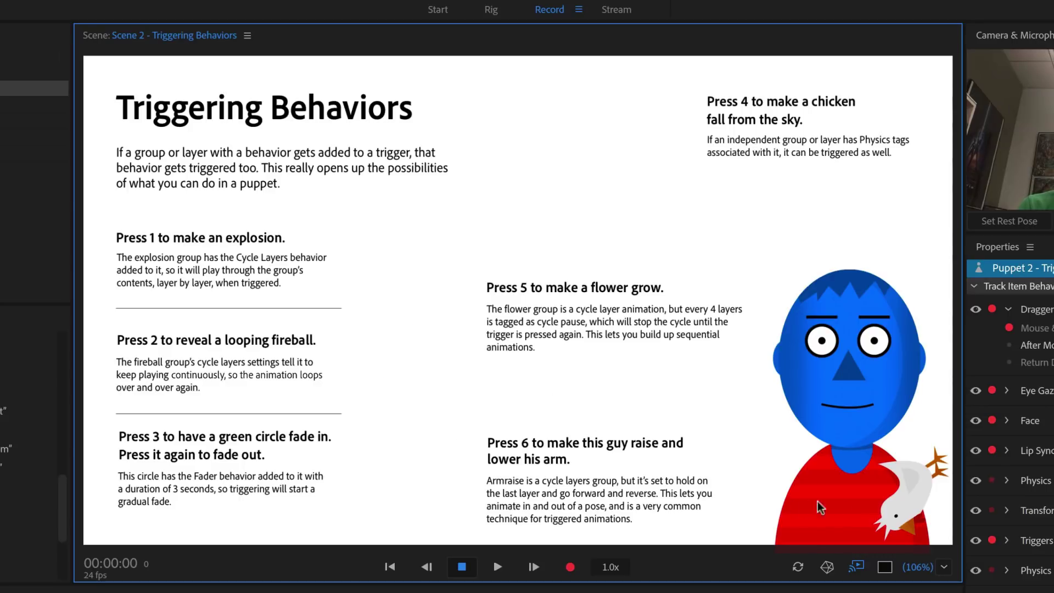
key("3")
key("4")
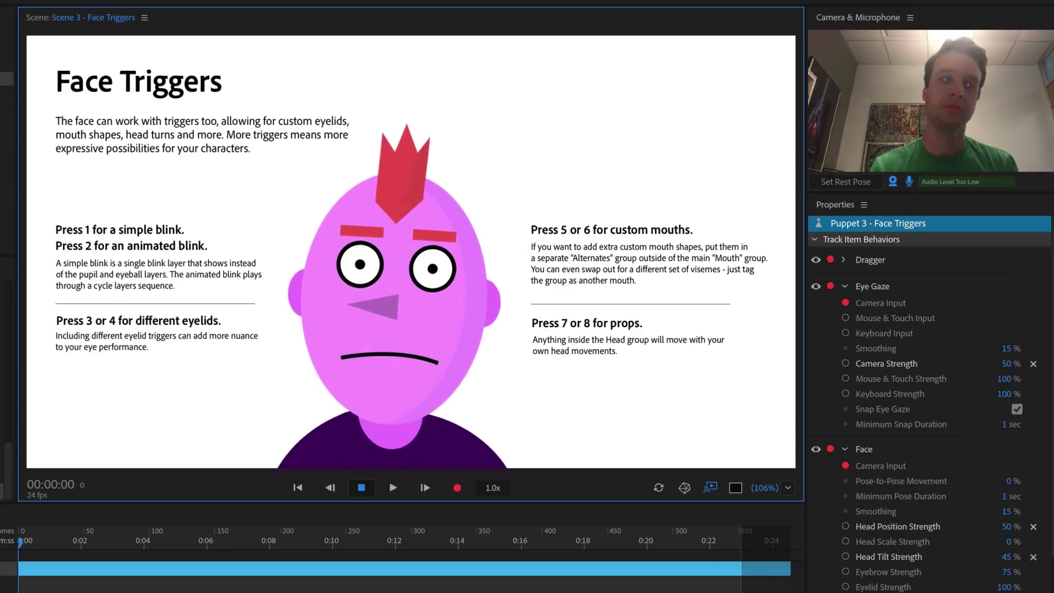
Open the Trigger Lessons project's Scene 3 - Face Triggers and test the facial hair and shades triggers
key("7")
key("8")
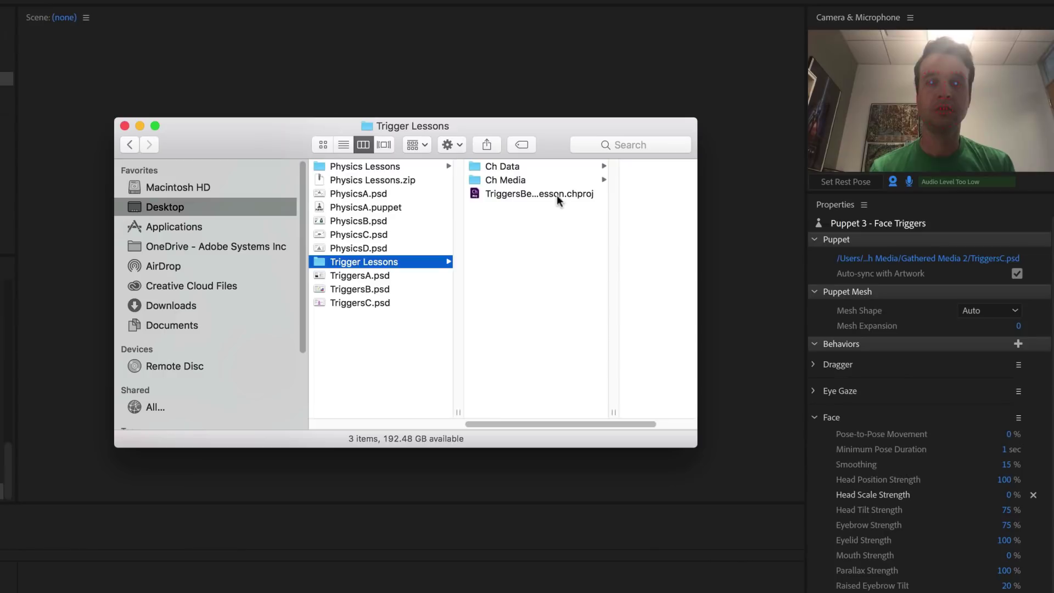
left_click(557, 195)
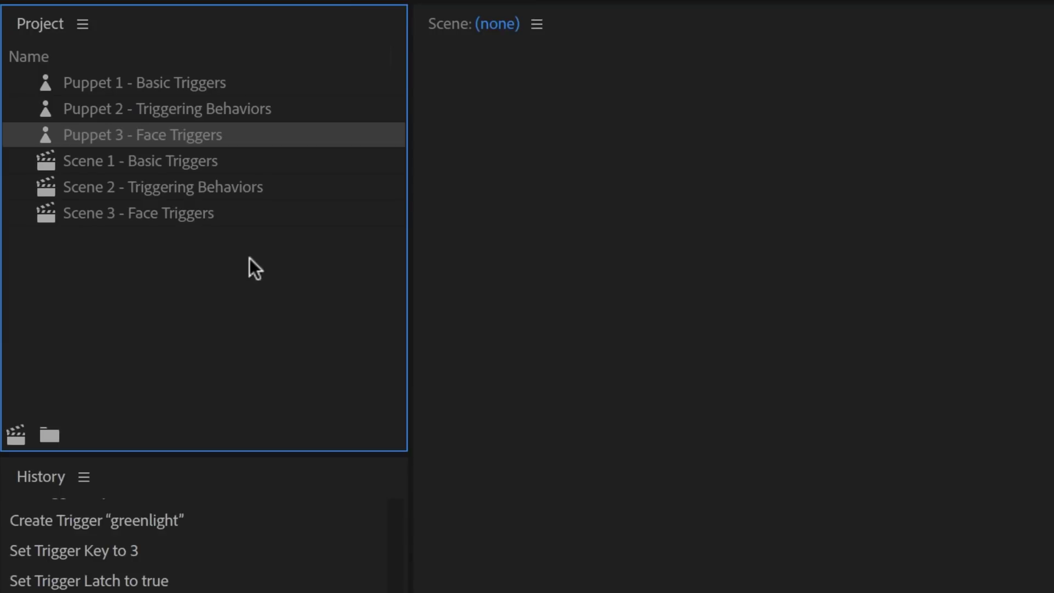
double_click(258, 220)
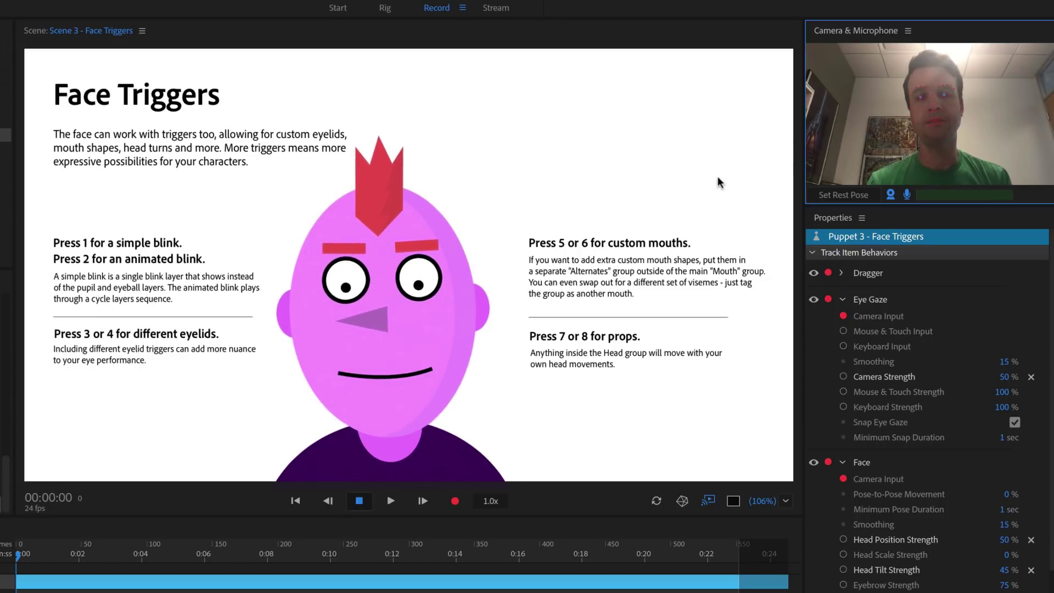
key("7")
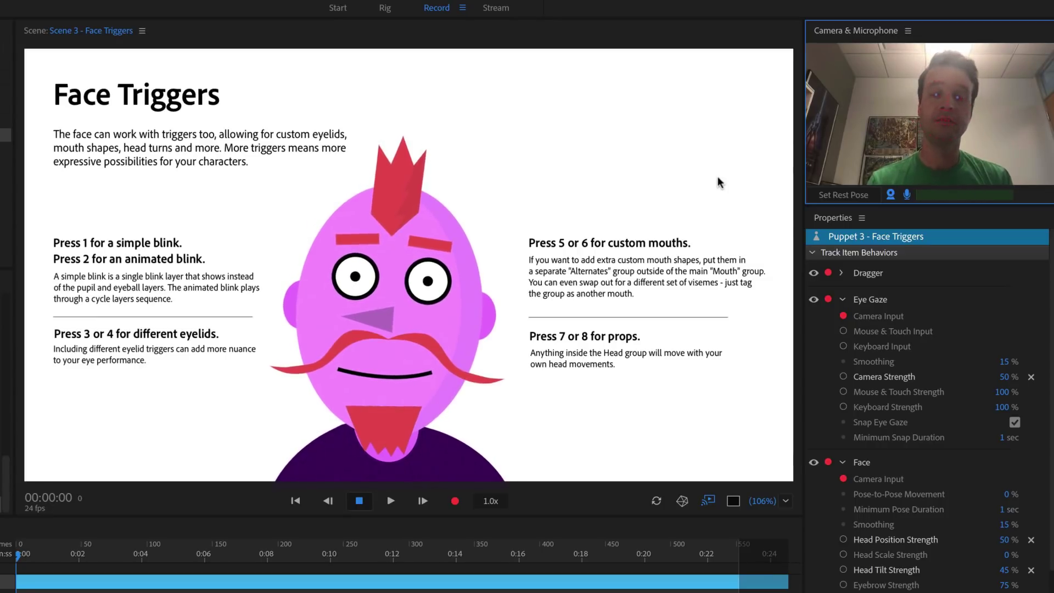
key("8")
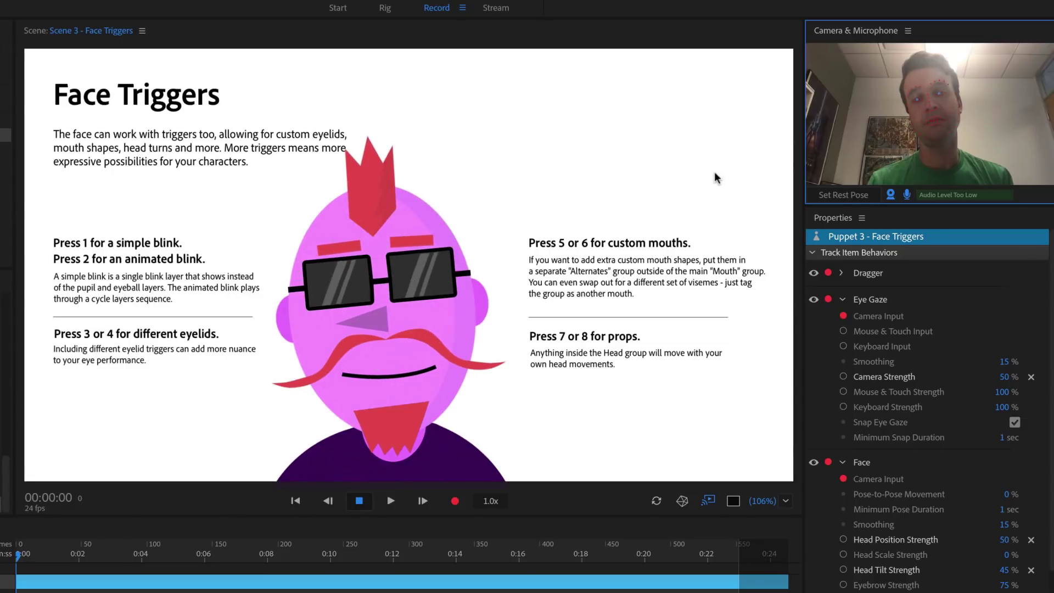
key("8")
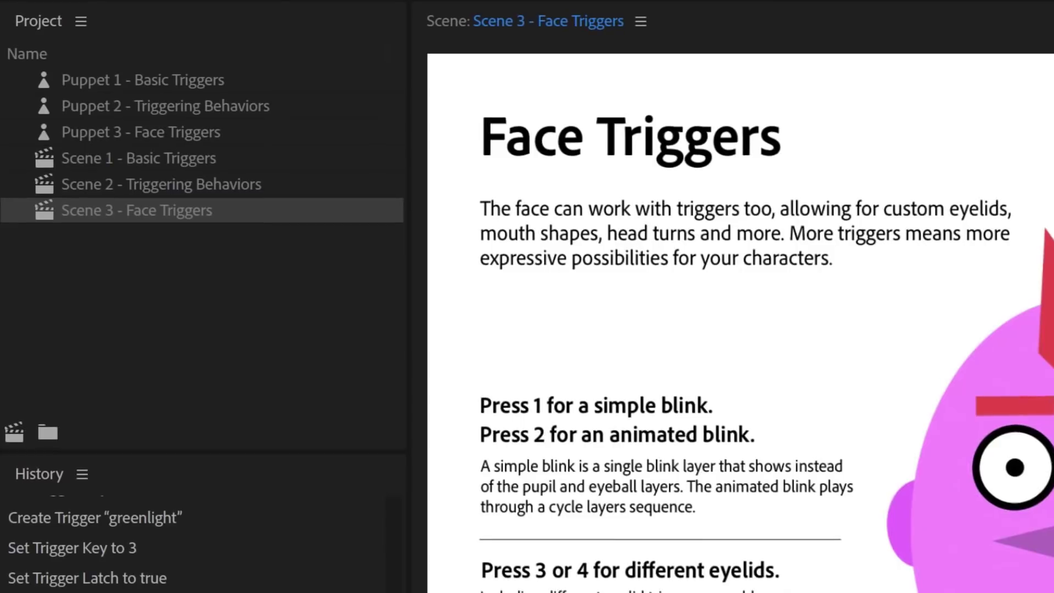
Open Puppet 3 - Face Triggers for rigging and delete all of its existing triggers and swap sets
left_click(269, 134)
double_click(268, 134)
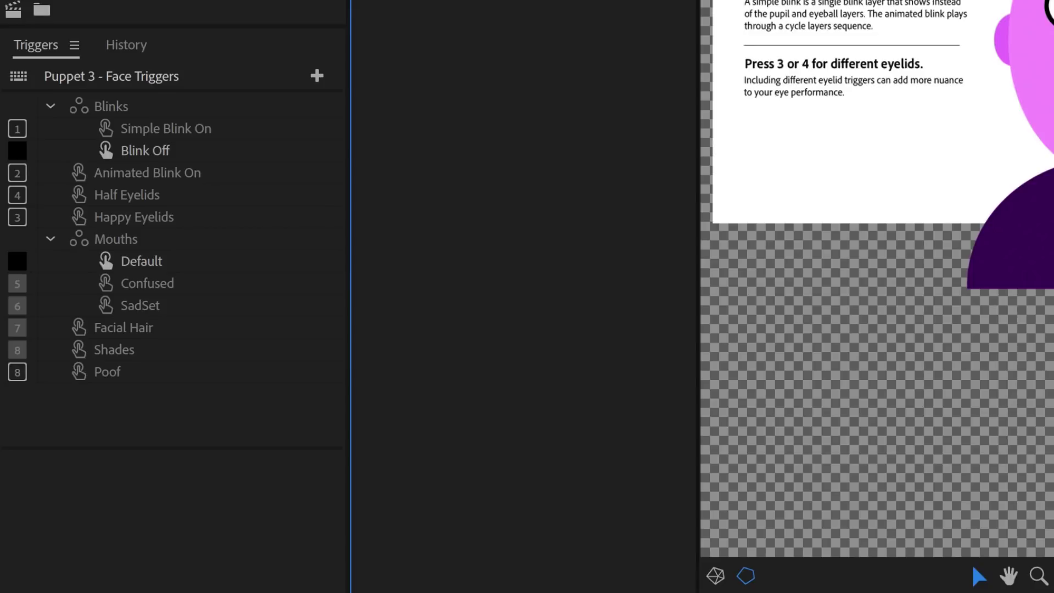
left_click(259, 405)
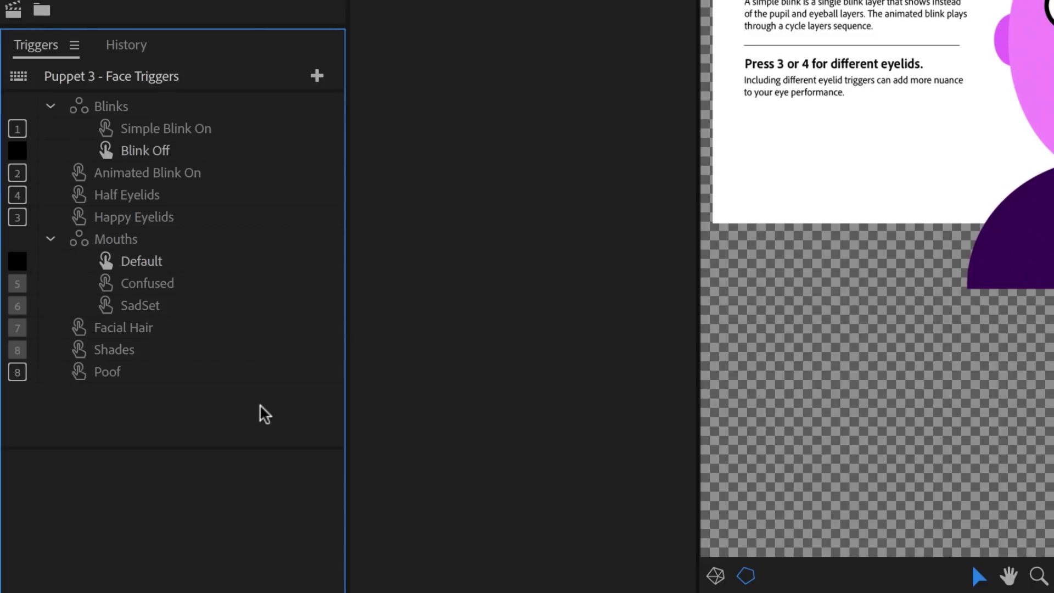
key("ctrl+a")
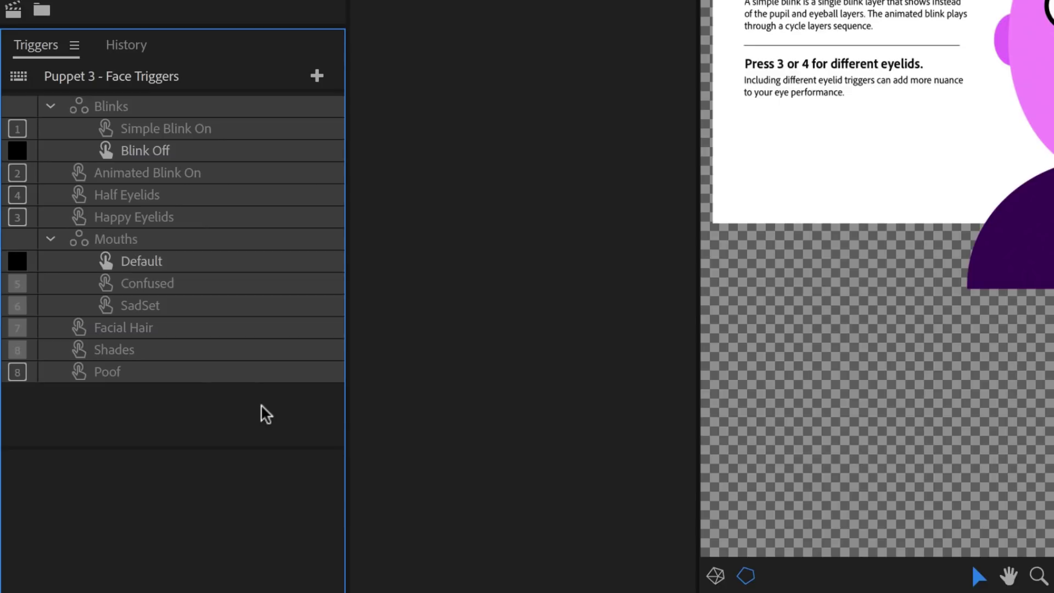
key("Delete")
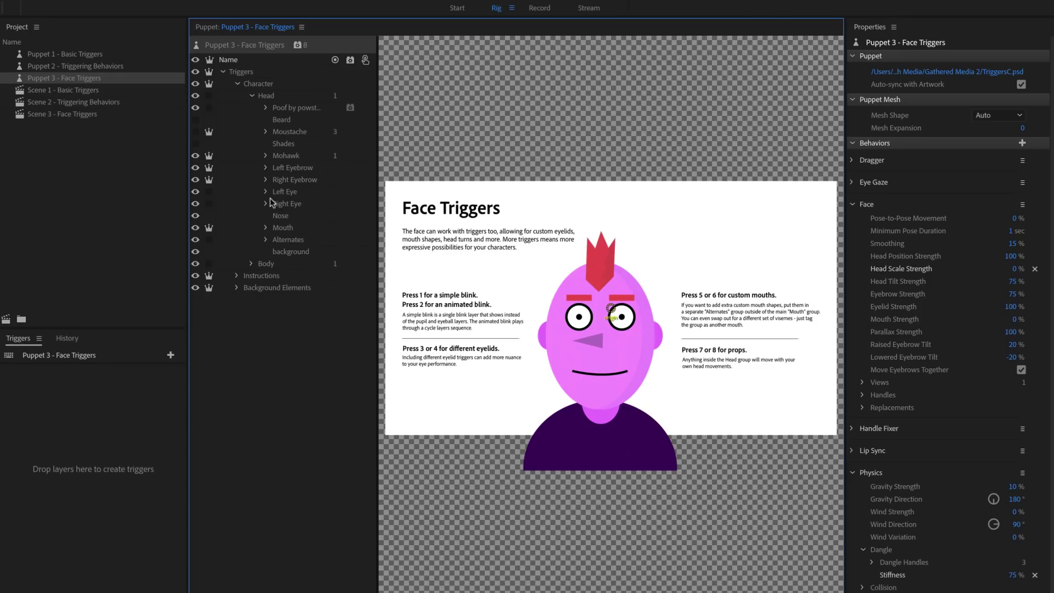
Expand the Left Eye and Right Eye groups and highlight their Left Blink and Right Blink layers
left_click(266, 191)
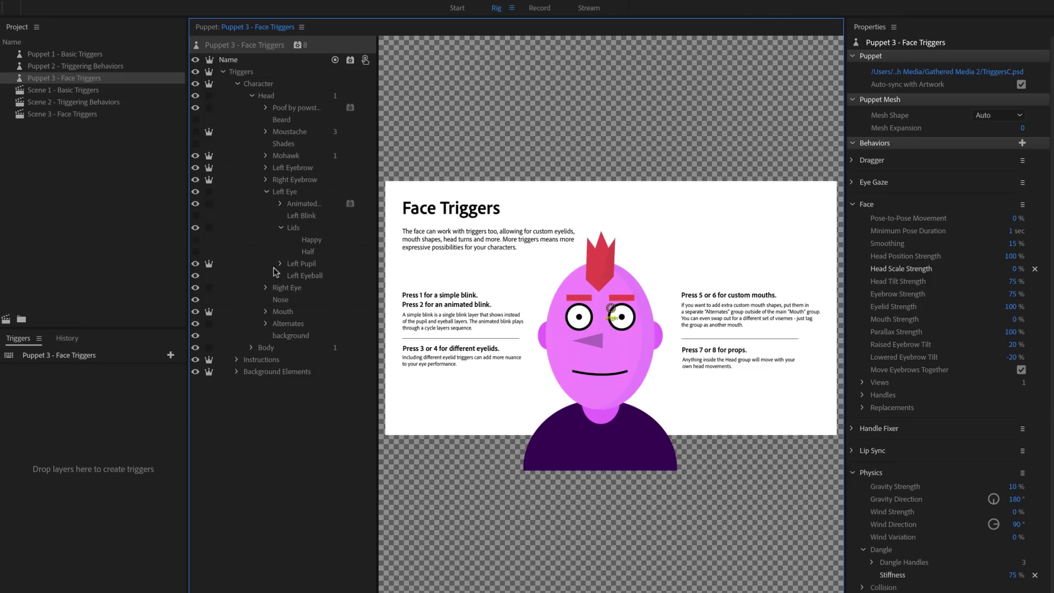
left_click(267, 288)
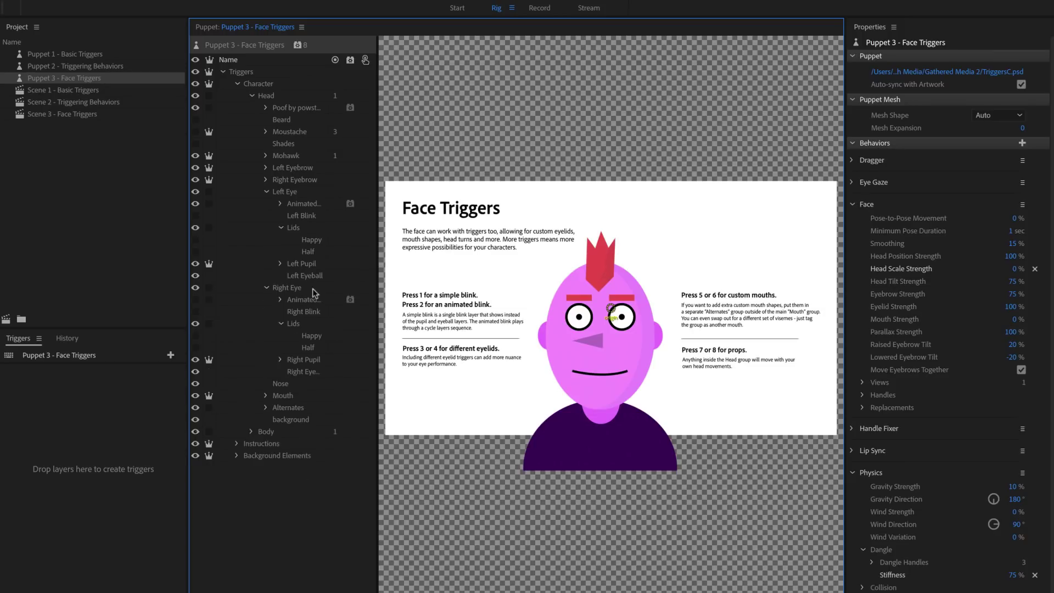
left_click(309, 216)
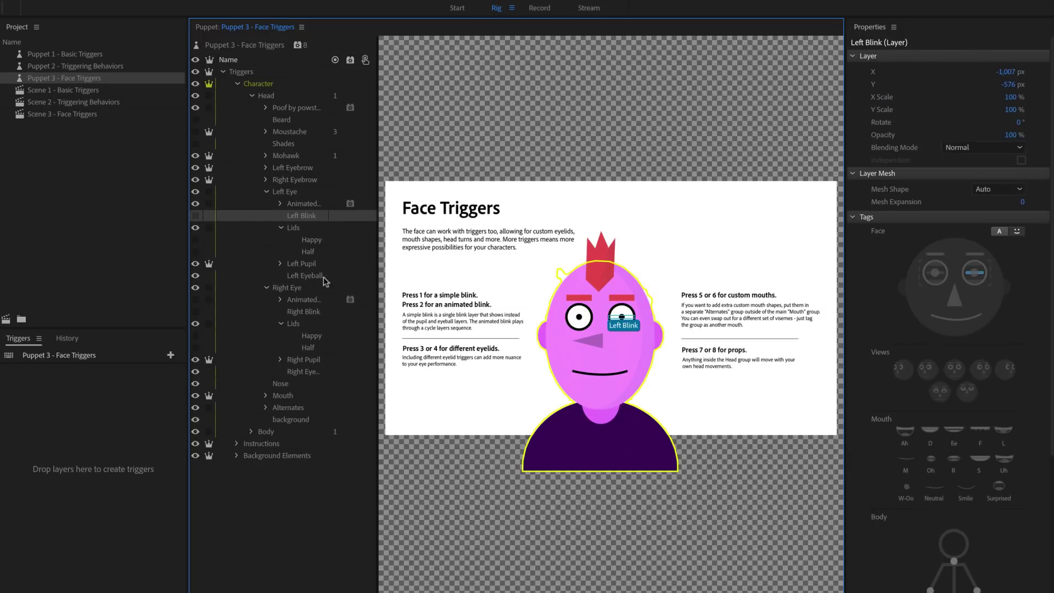
left_click(324, 311, "ctrl")
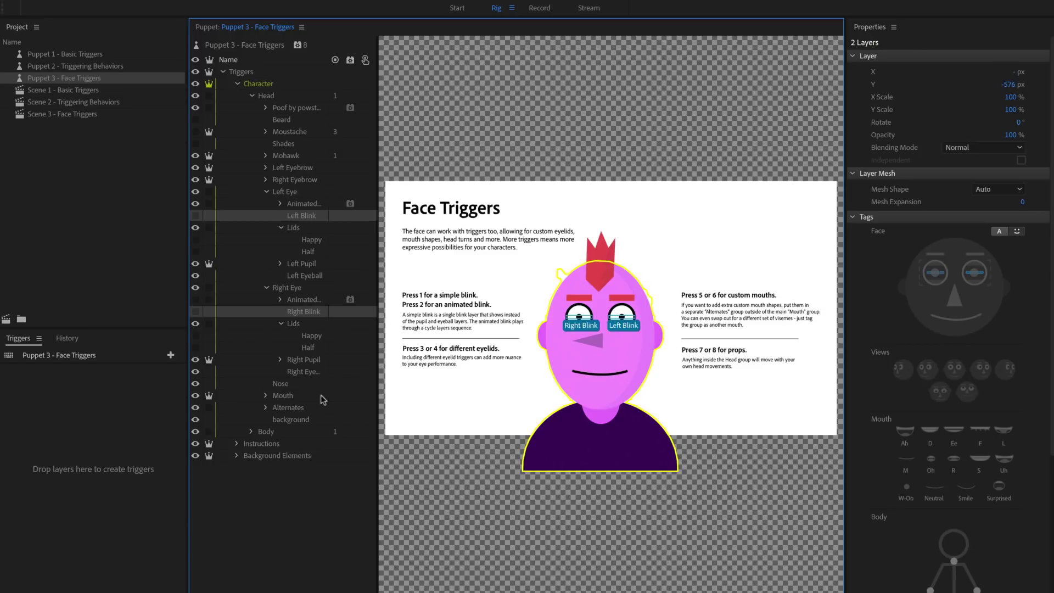
left_click(326, 488)
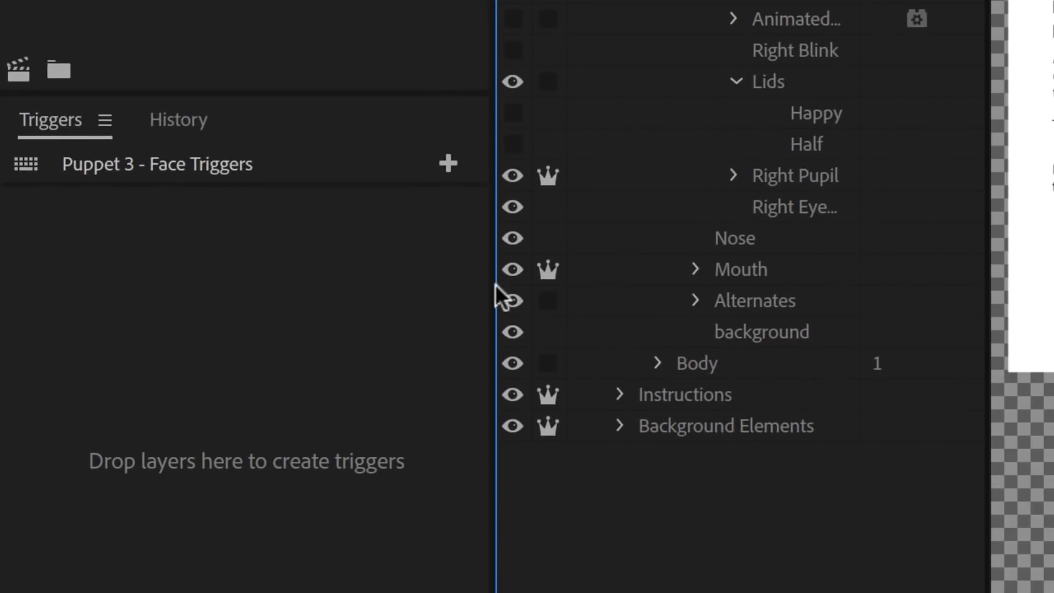
Create a swap set in the puppet's triggers and name it Blink
left_click(445, 164)
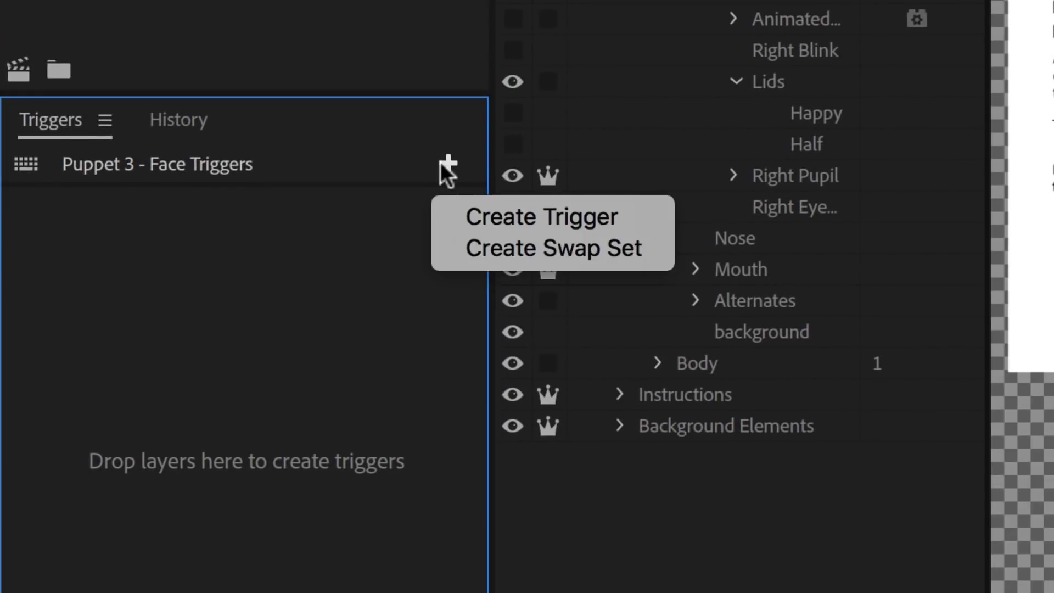
left_click(652, 253)
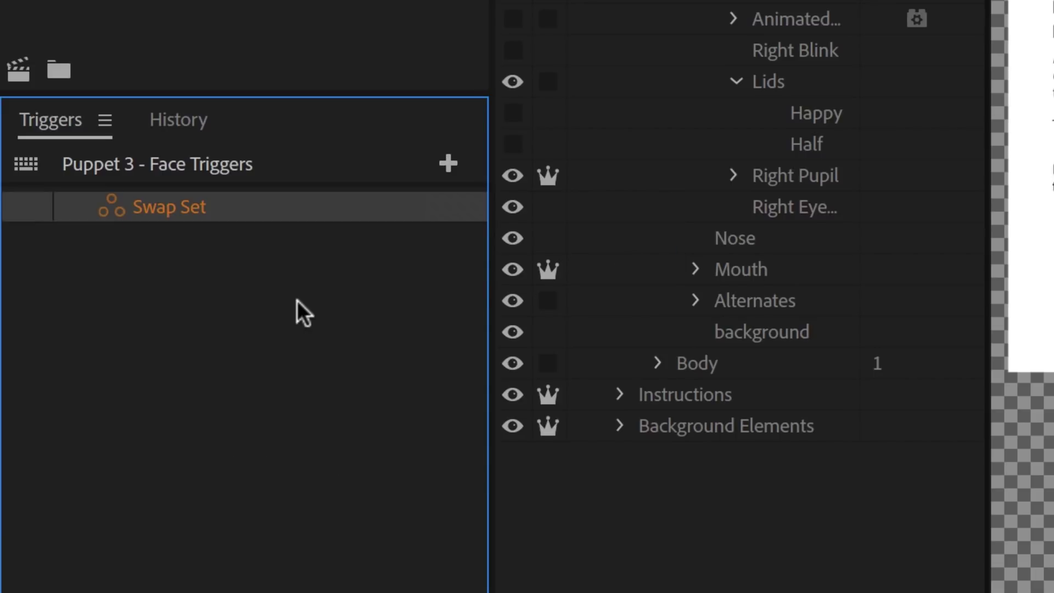
type("Blink")
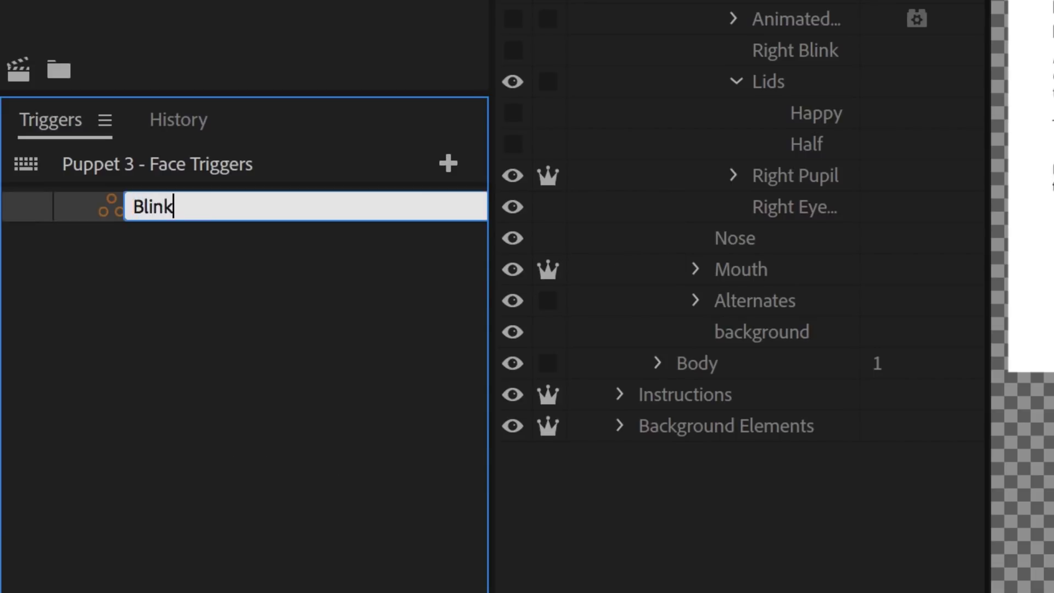
key("Return")
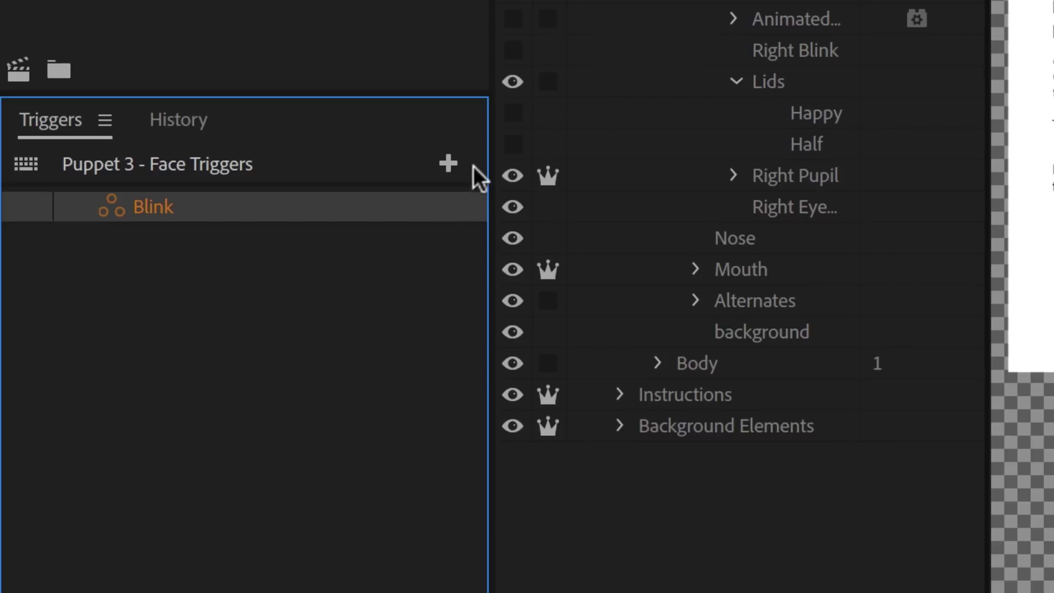
Add two triggers to the Blink swap set and name them Blink On and Blink Off
left_click(448, 163)
left_click(472, 209)
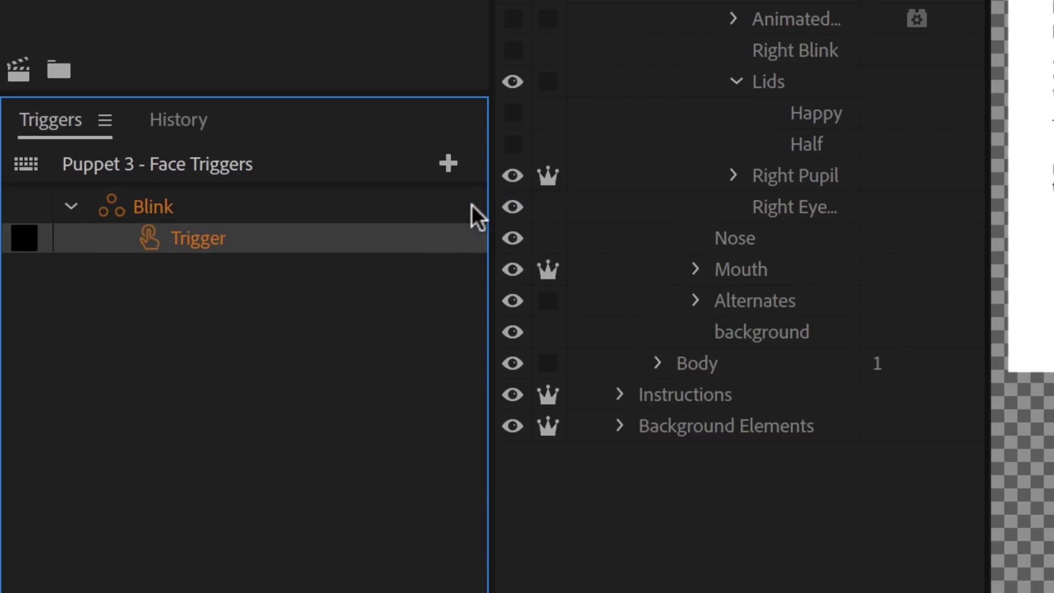
left_click(442, 158)
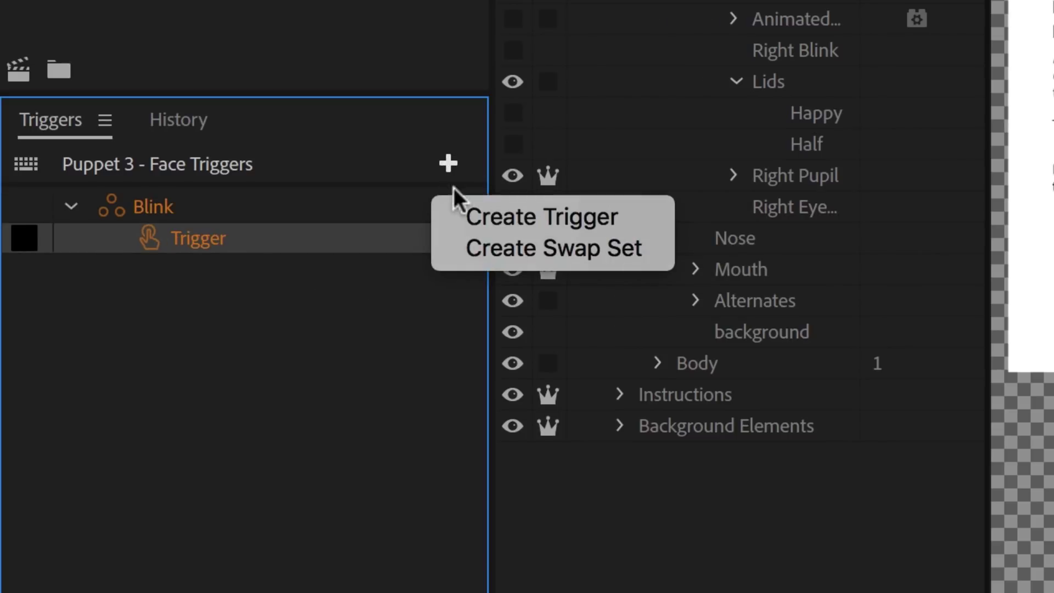
left_click(463, 218)
left_click(221, 243)
left_click(222, 243)
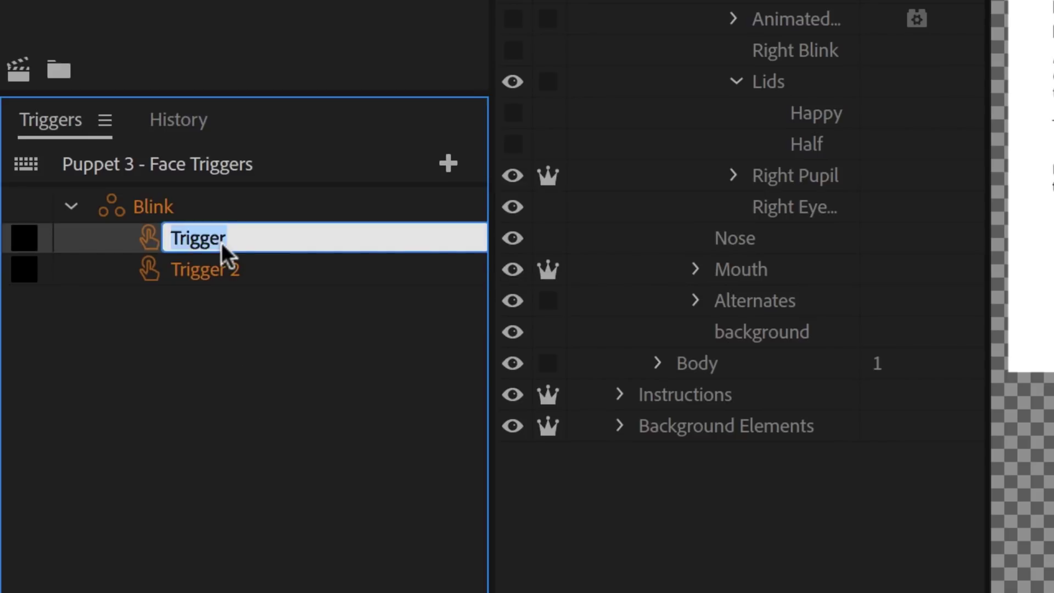
type("Blink On")
key("Return")
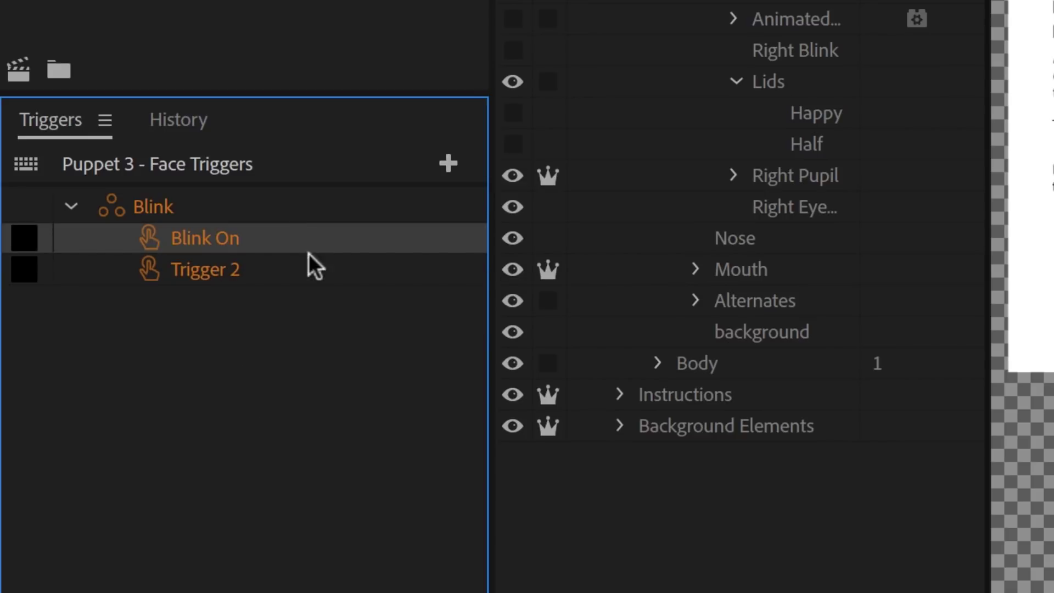
double_click(308, 264)
type("Blink Off")
key("Return")
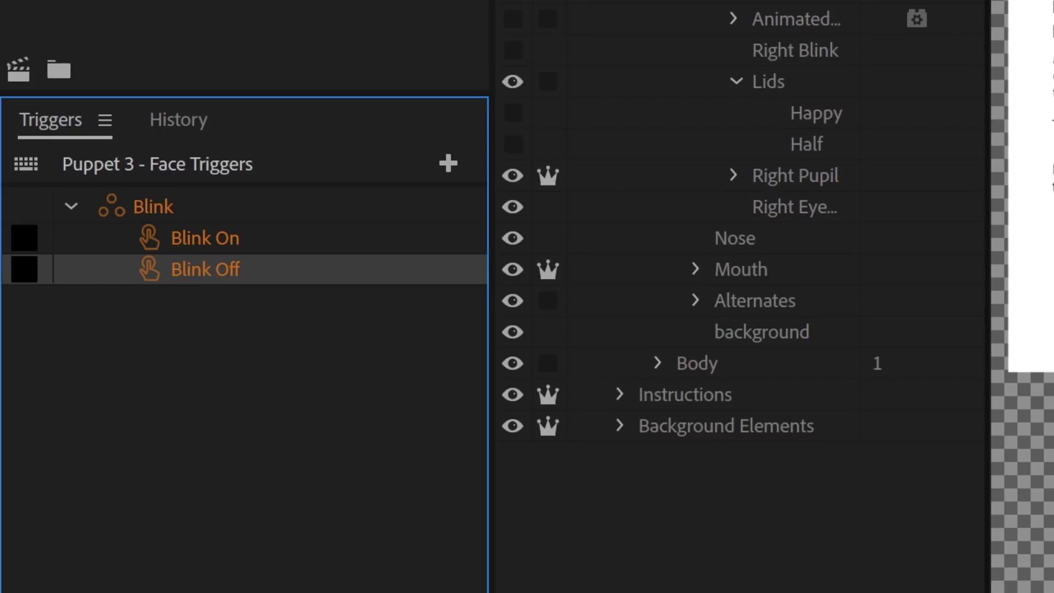
Make Blink Off the swap set's default and assign 1 as the trigger key for Blink On
left_click(159, 278)
left_click(29, 235)
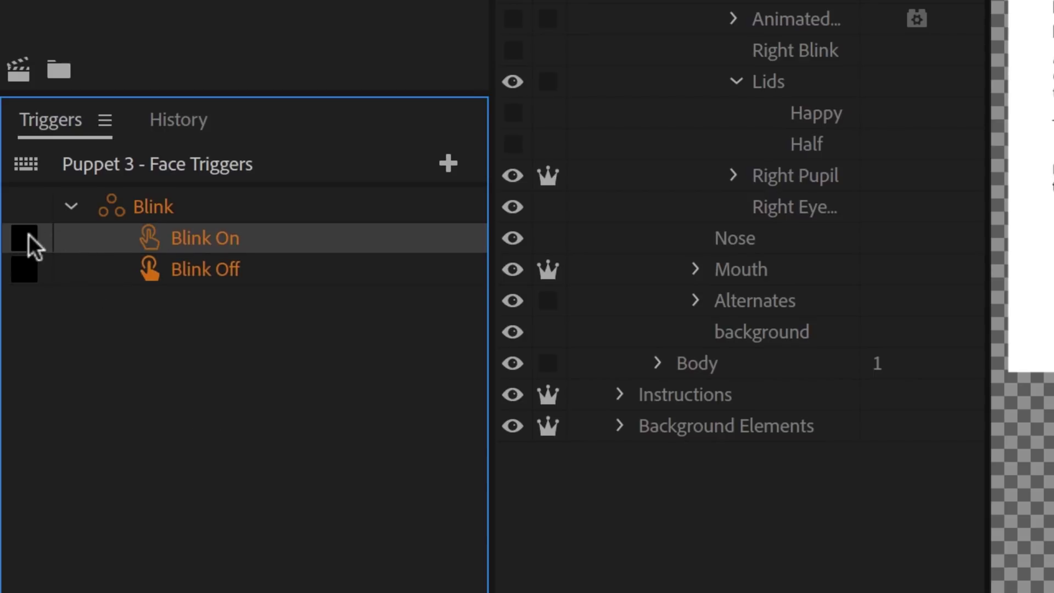
type("1")
left_click(185, 409)
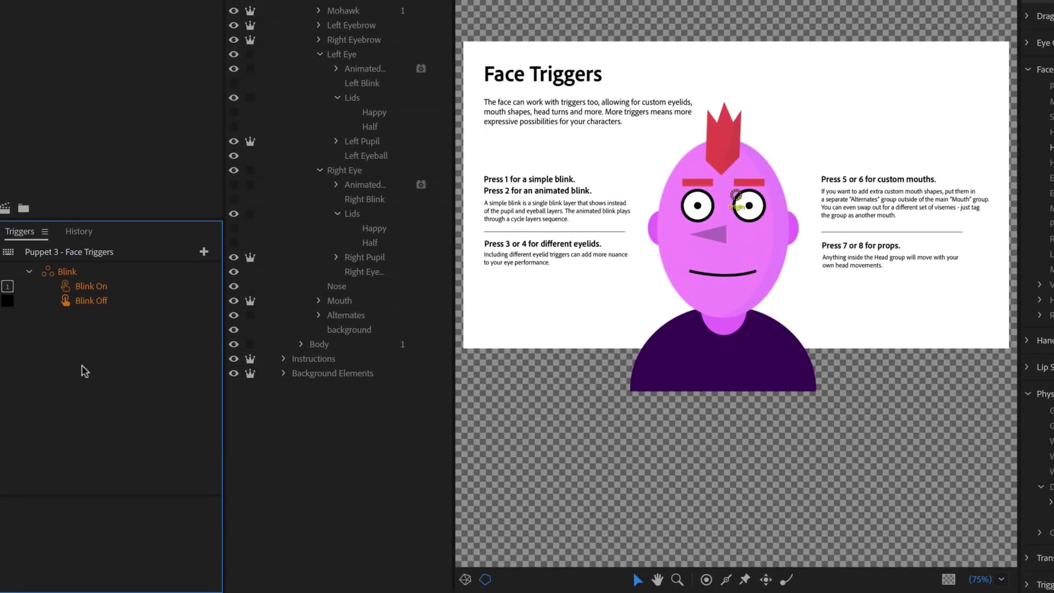
Add the Left Blink and Right Blink layers to the Blink On trigger
left_click_drag(370, 81, 107, 287)
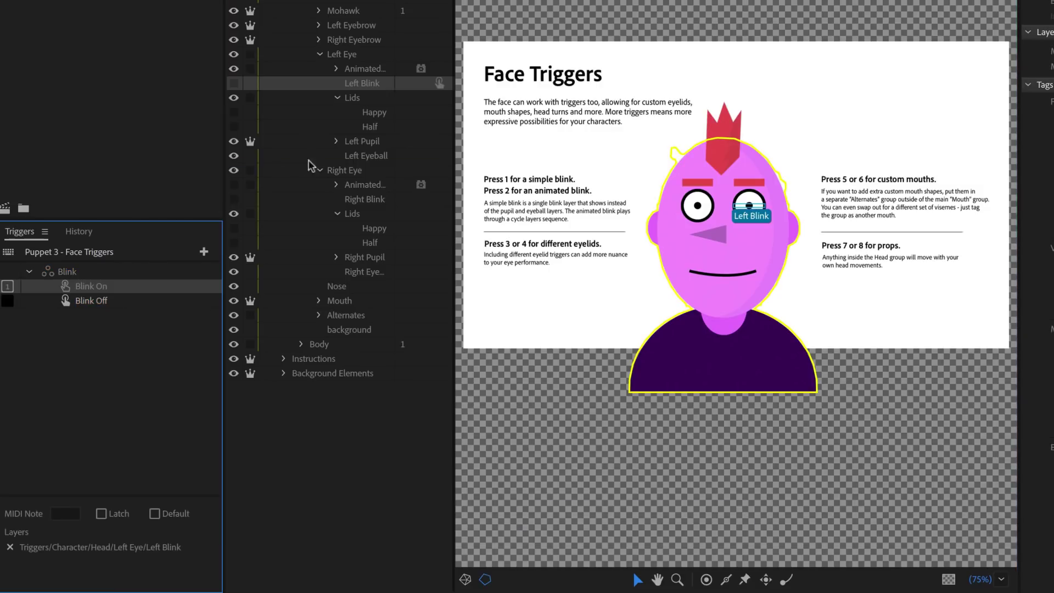
left_click_drag(365, 199, 101, 287)
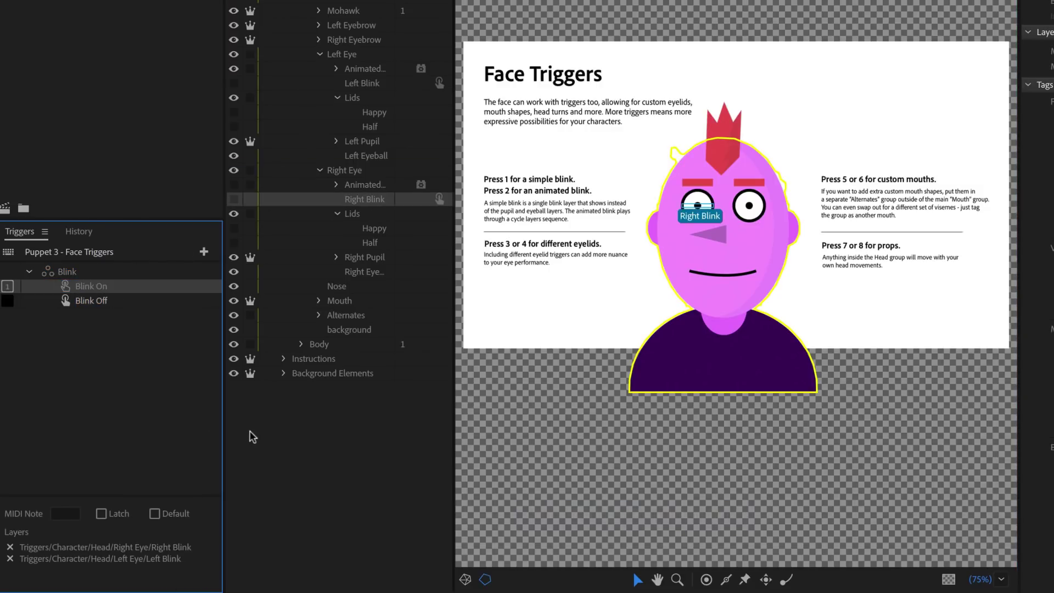
left_click(387, 461)
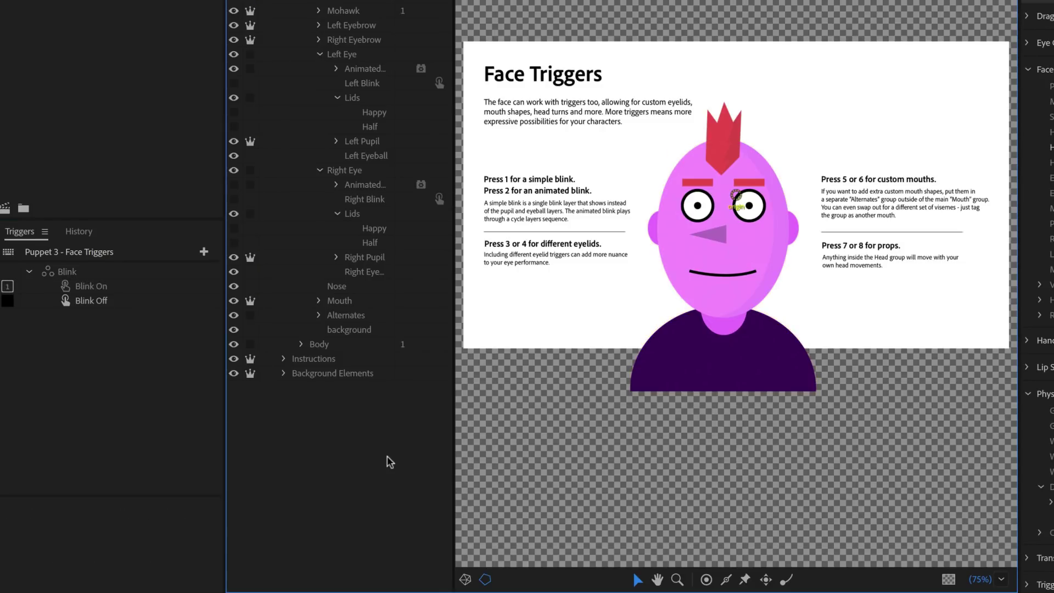
Add the Lids, pupil and eyeball layers of both the left and right eyes to the Blink Off trigger
left_click(352, 97)
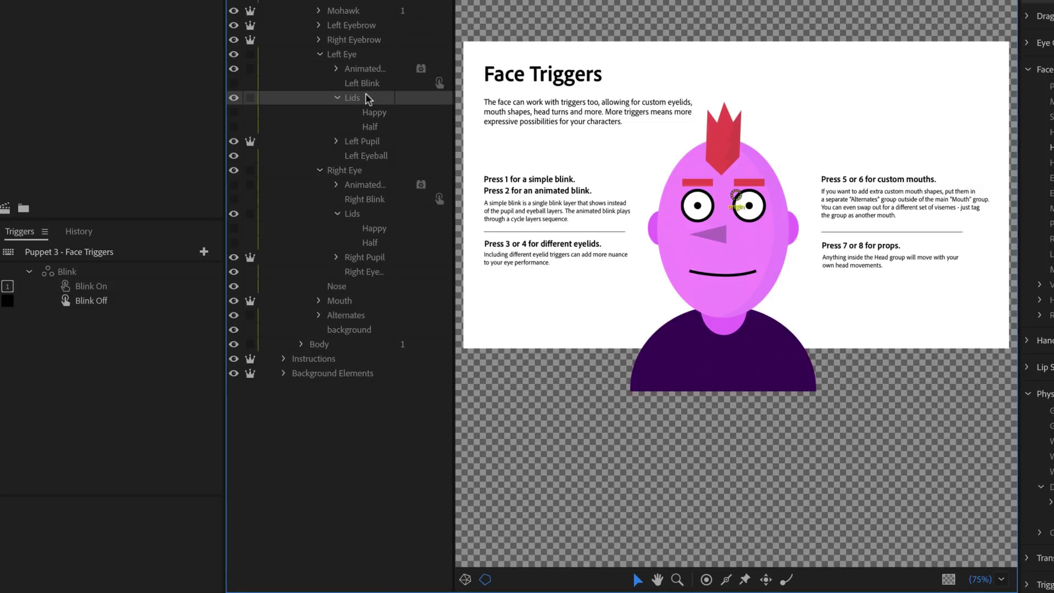
left_click(381, 142, "ctrl")
left_click(387, 159, "ctrl")
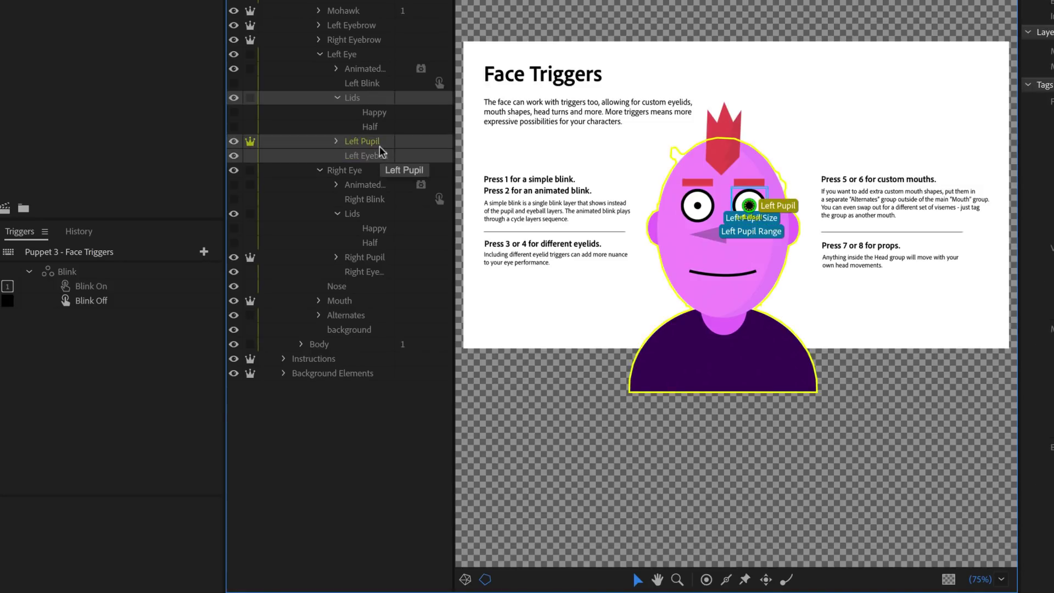
left_click_drag(380, 144, 105, 302)
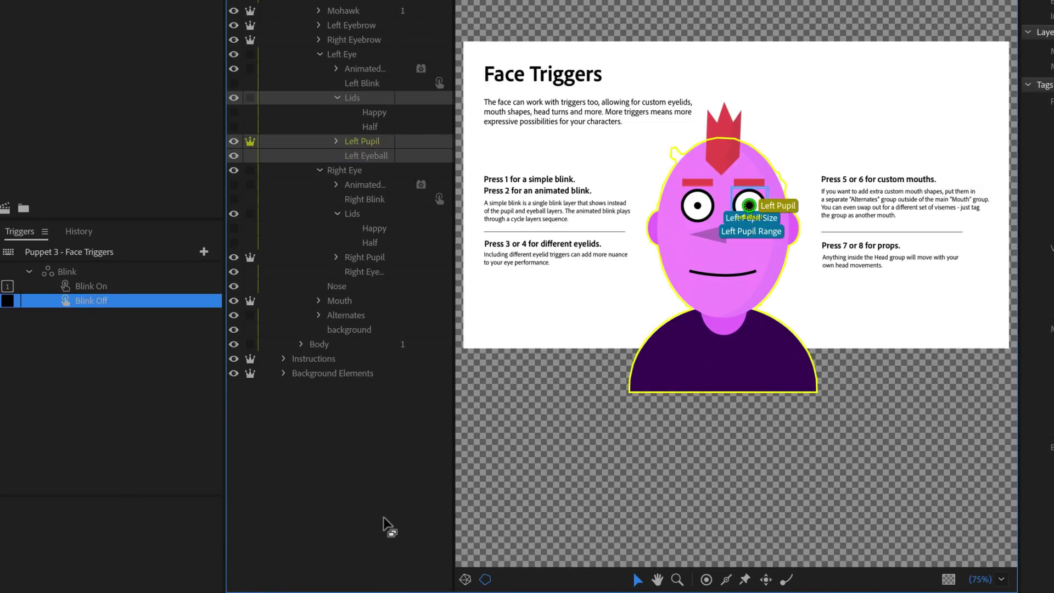
left_click(367, 211)
left_click(385, 255, "ctrl")
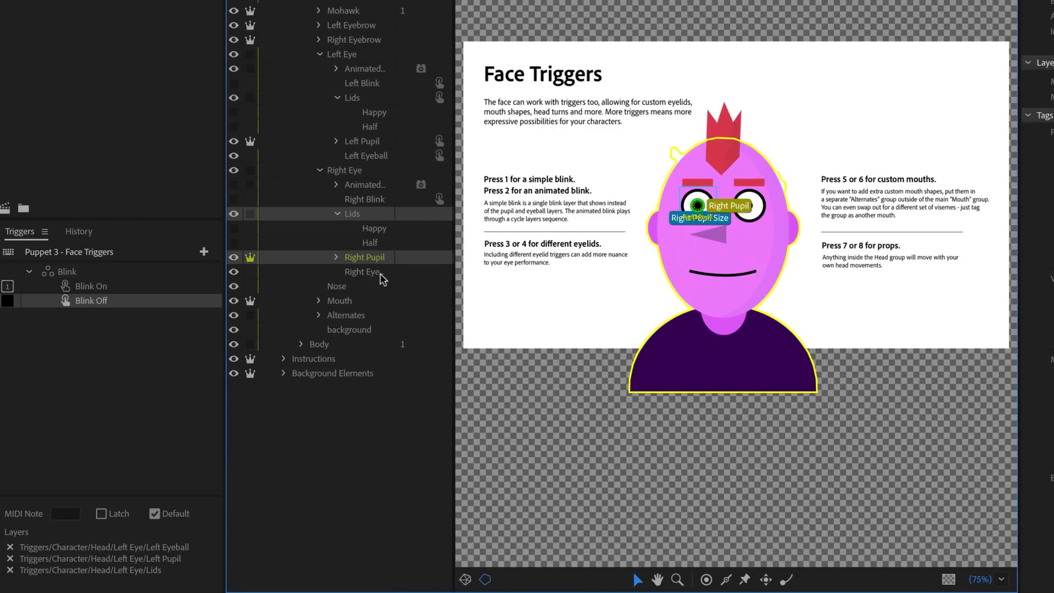
left_click(380, 273, "ctrl")
left_click_drag(380, 274, 134, 300)
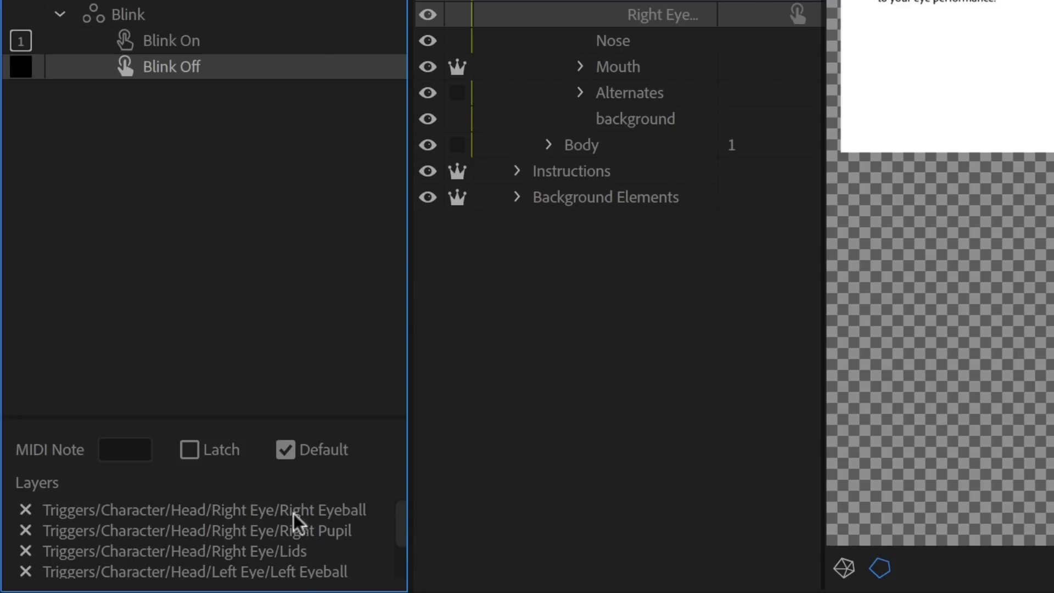
Review the layers assigned to Blink Off and enlarge the trigger's details area
scroll(282, 533, "down", 2)
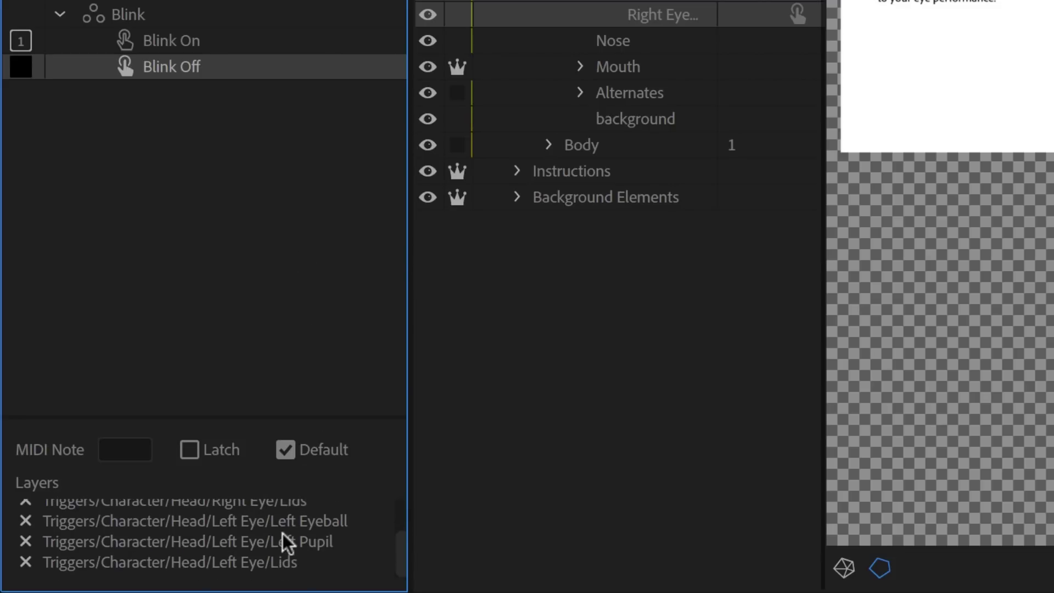
scroll(282, 530, "up", 2)
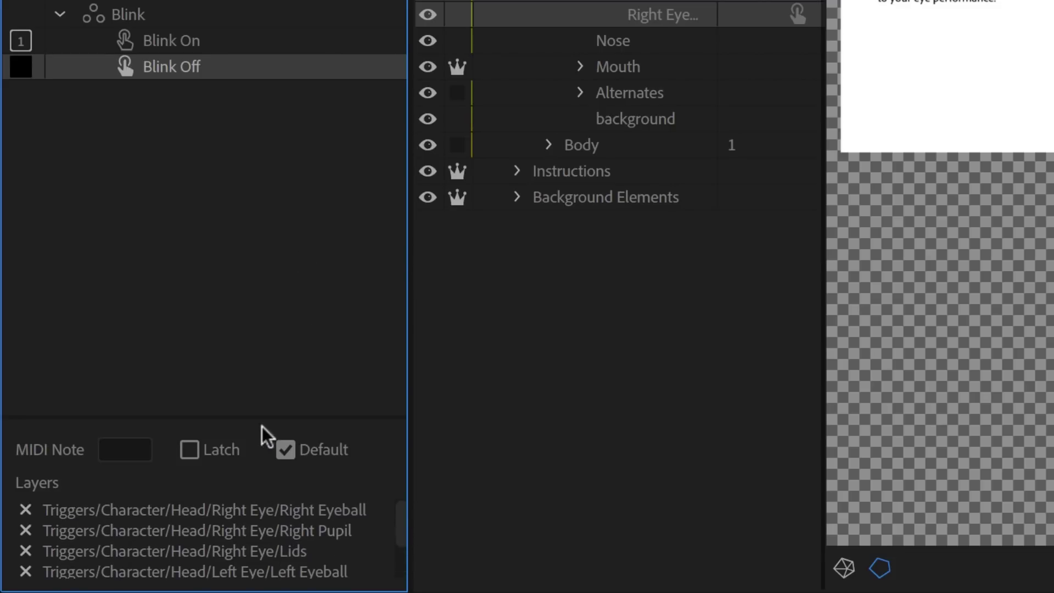
left_click_drag(265, 414, 277, 317)
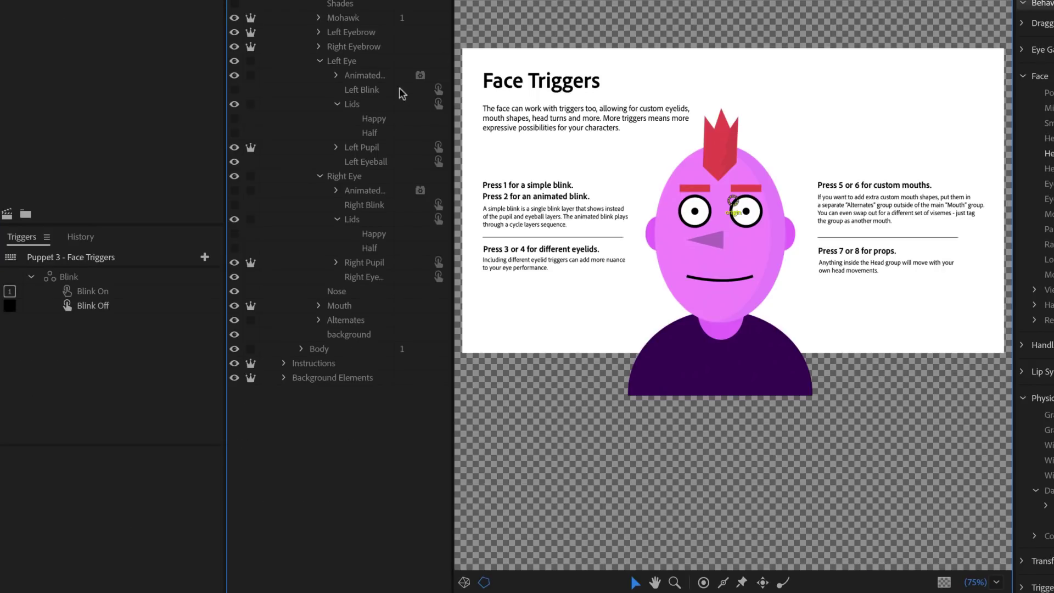
Create an Animated Blink trigger from both eyes' Animated Blink layers and assign it trigger key 2
left_click(384, 77)
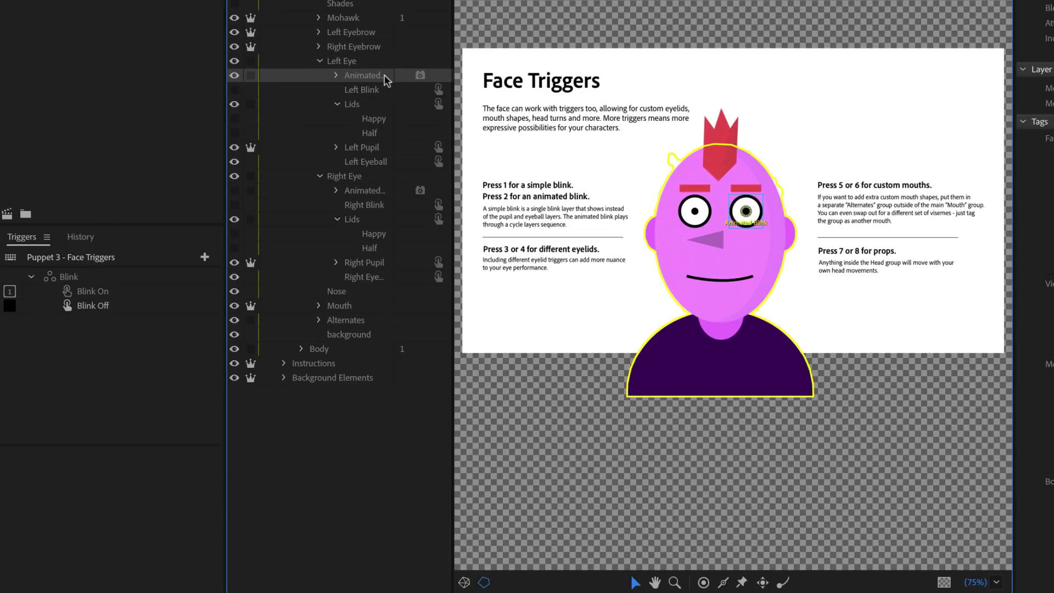
left_click_drag(386, 81, 186, 475)
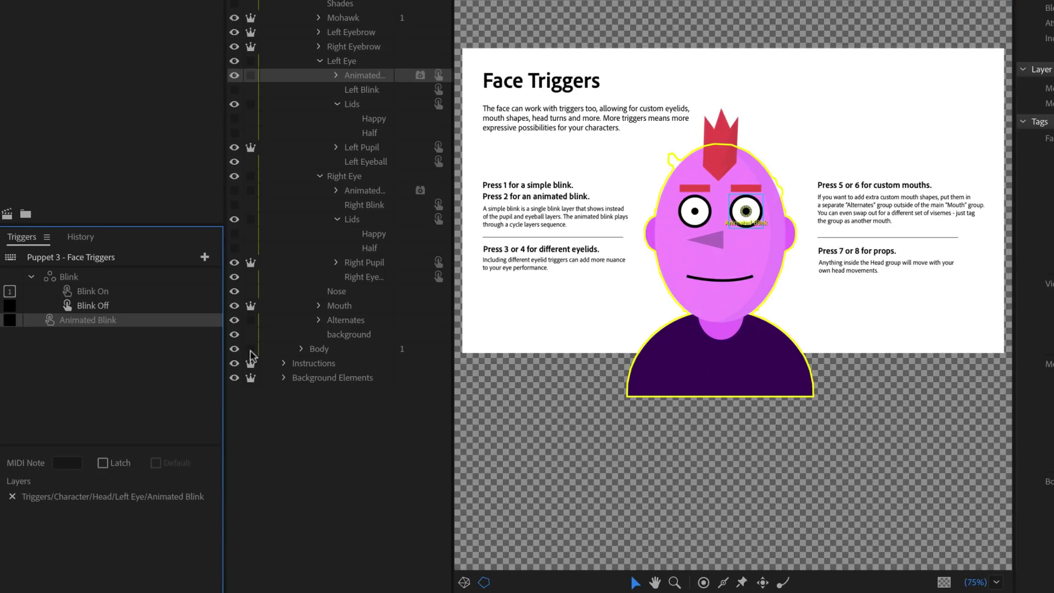
left_click_drag(365, 190, 110, 326)
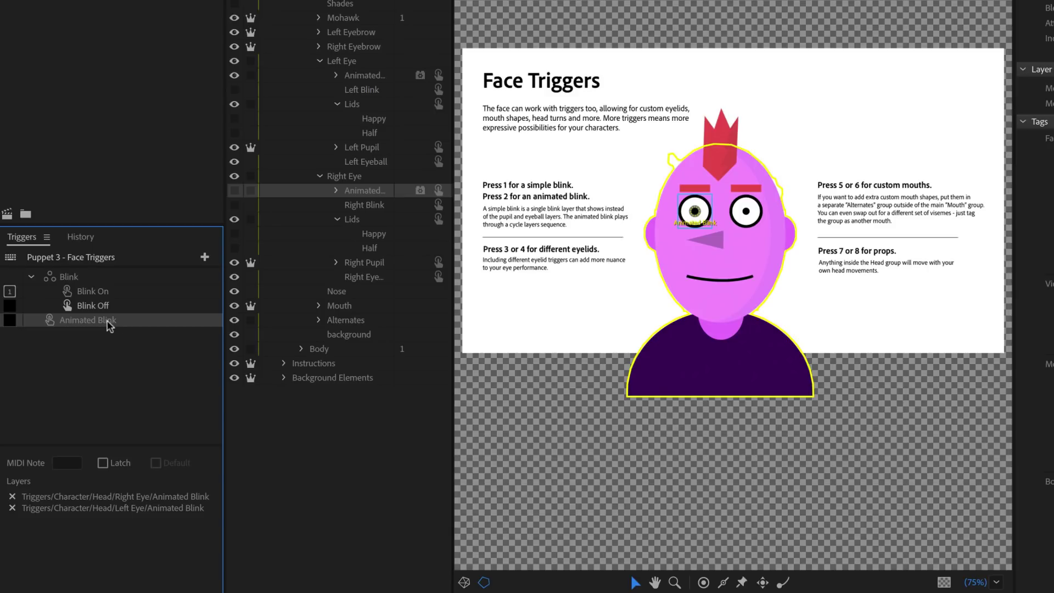
left_click(9, 320)
key("2")
Create a Happy trigger containing the Happy lid layers of both the left and right eyes
left_click(386, 118)
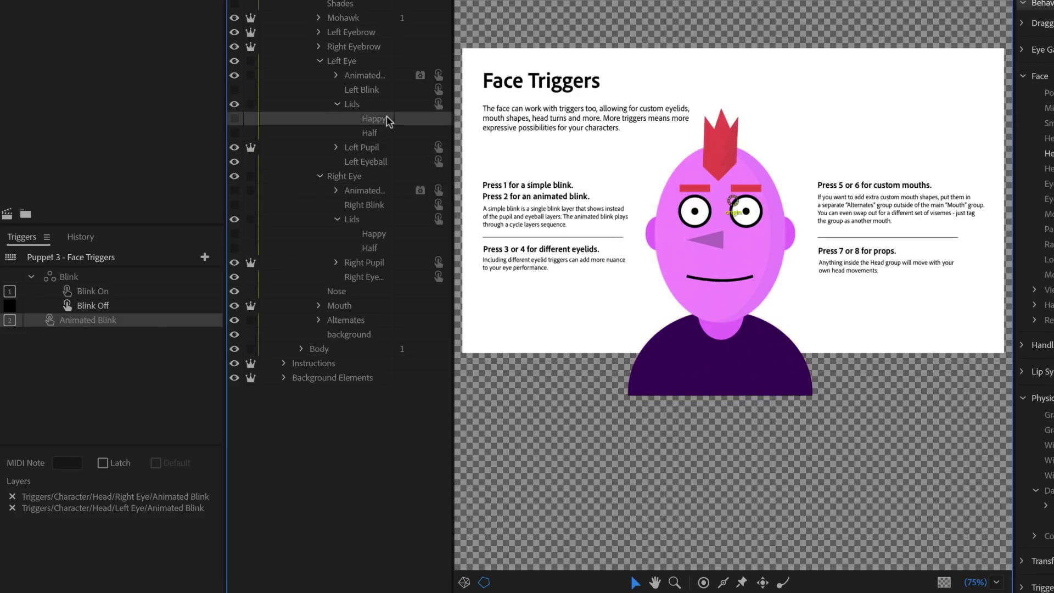
left_click(390, 134)
left_click_drag(384, 121, 152, 367)
left_click_drag(145, 368, 146, 368)
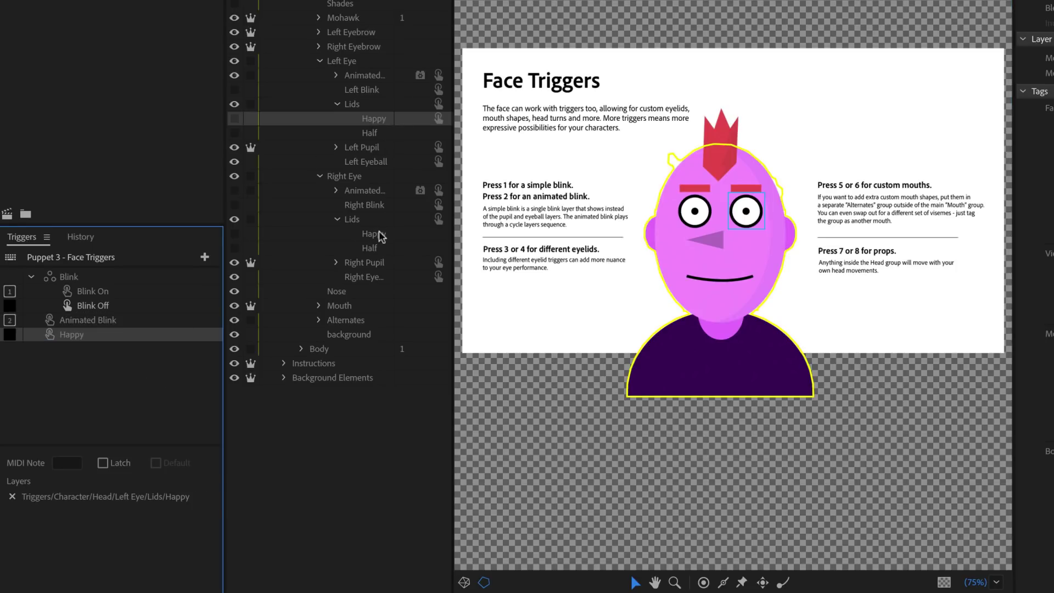
left_click_drag(381, 233, 106, 336)
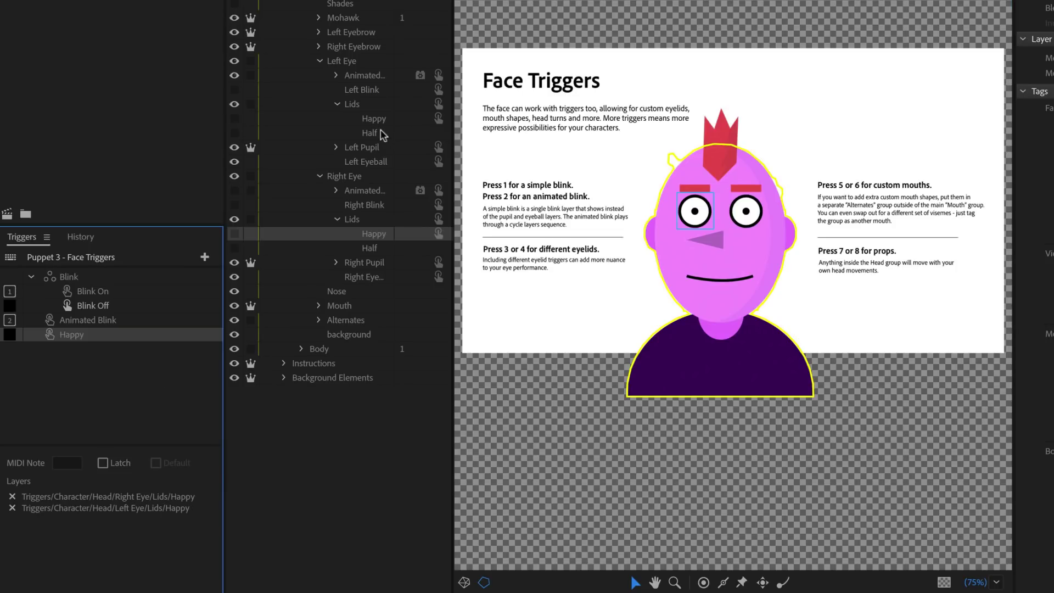
Create separate triggers from the left and right eyes' Half lid layers, and assign trigger key 3 to Happy
left_click(373, 134)
left_click_drag(373, 133, 208, 347)
left_click_drag(373, 250, 149, 391)
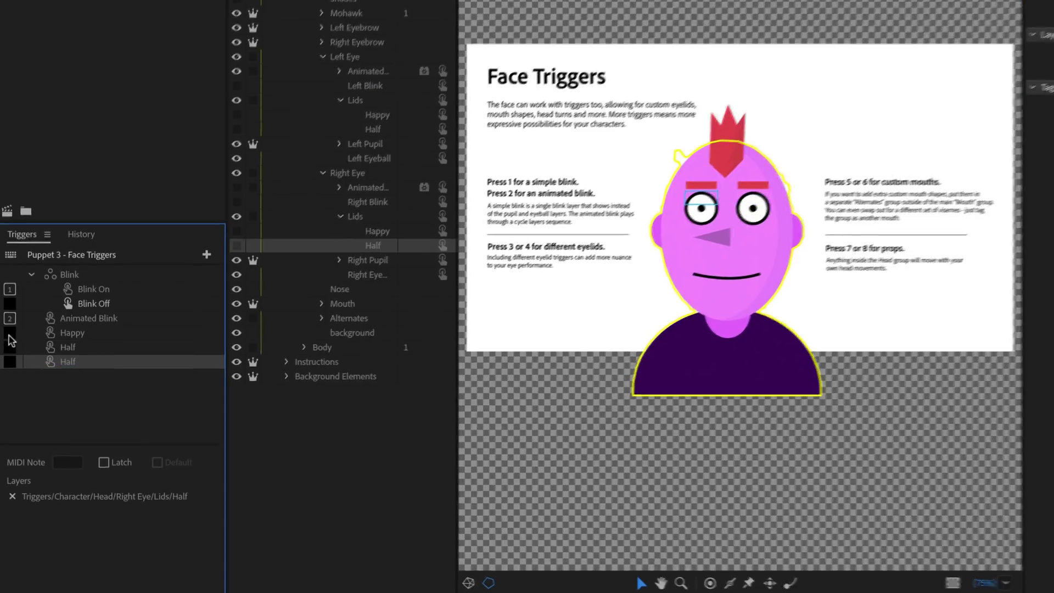
left_click(10, 335)
key("3")
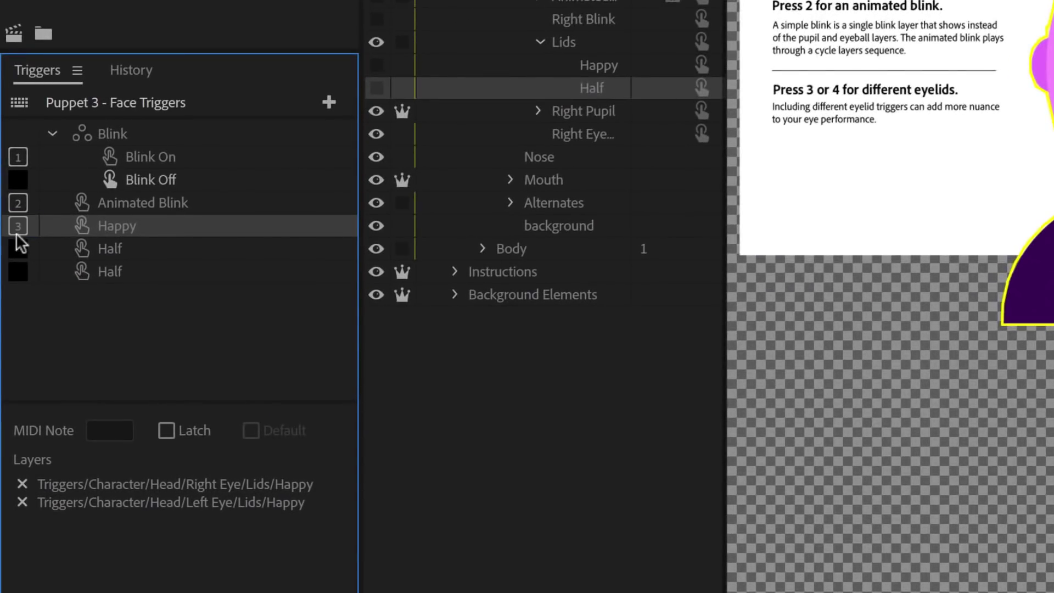
Assign trigger keys 4 and 5 to the left and right Half triggers, and merge the right one into the left
left_click(13, 287)
key("4")
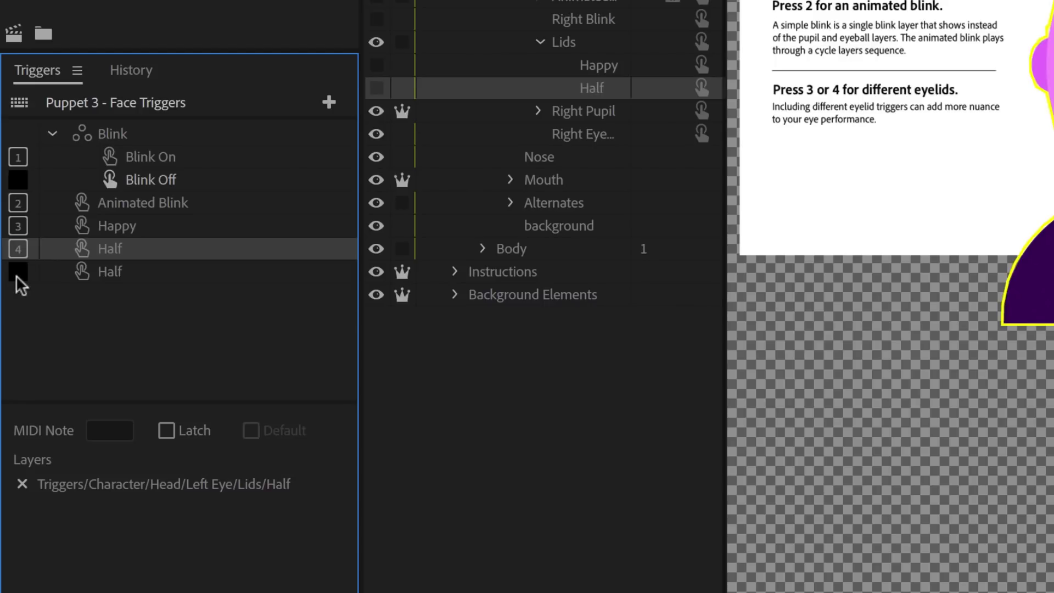
left_click(15, 274)
type("5")
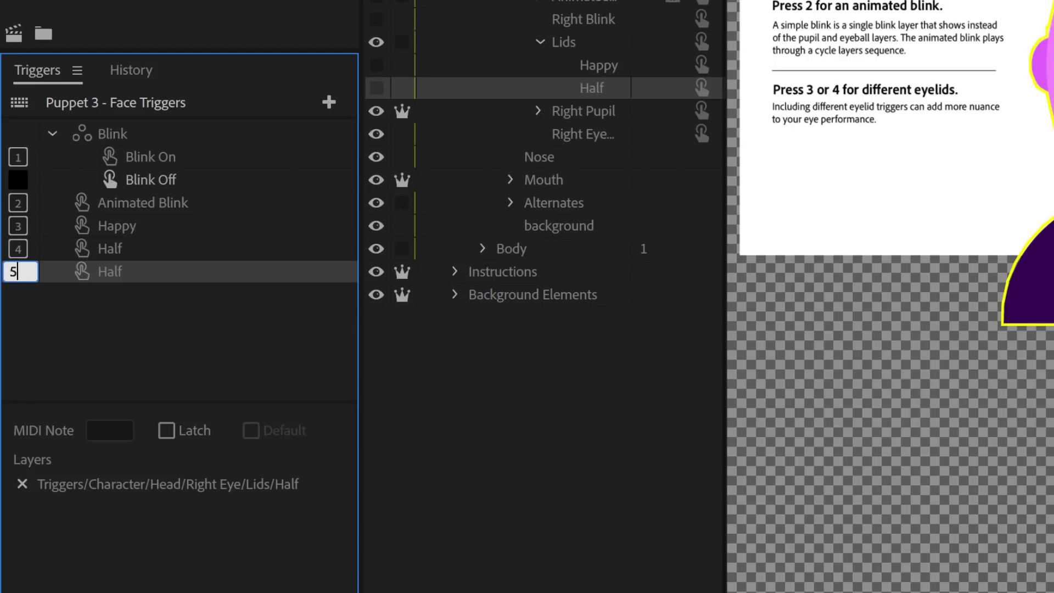
key("Return")
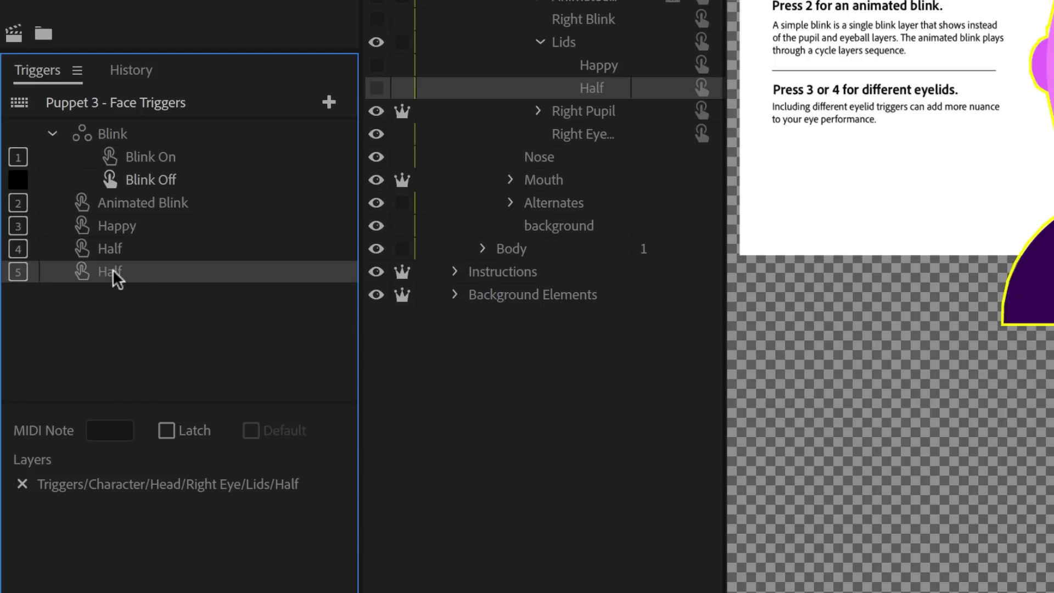
left_click_drag(113, 273, 111, 247)
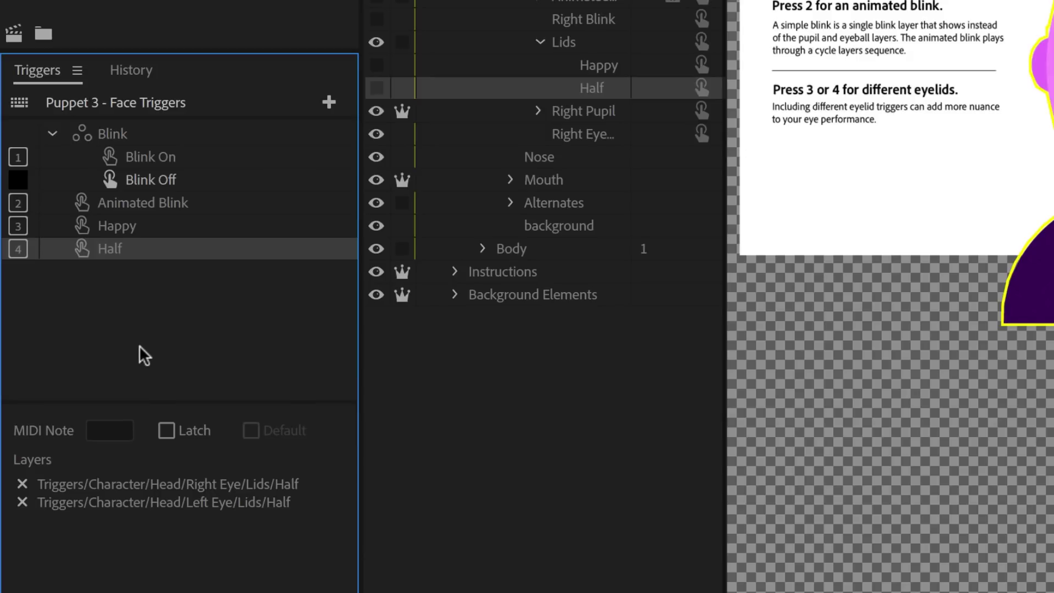
left_click(145, 222)
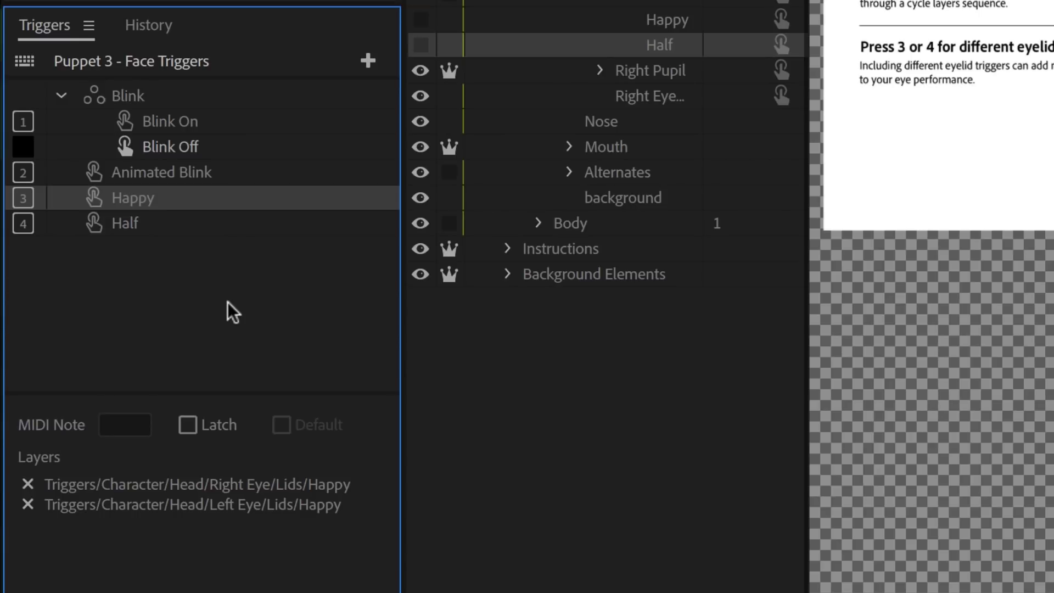
Create a new swap set in the face triggers and name it Mouths
left_click(368, 61)
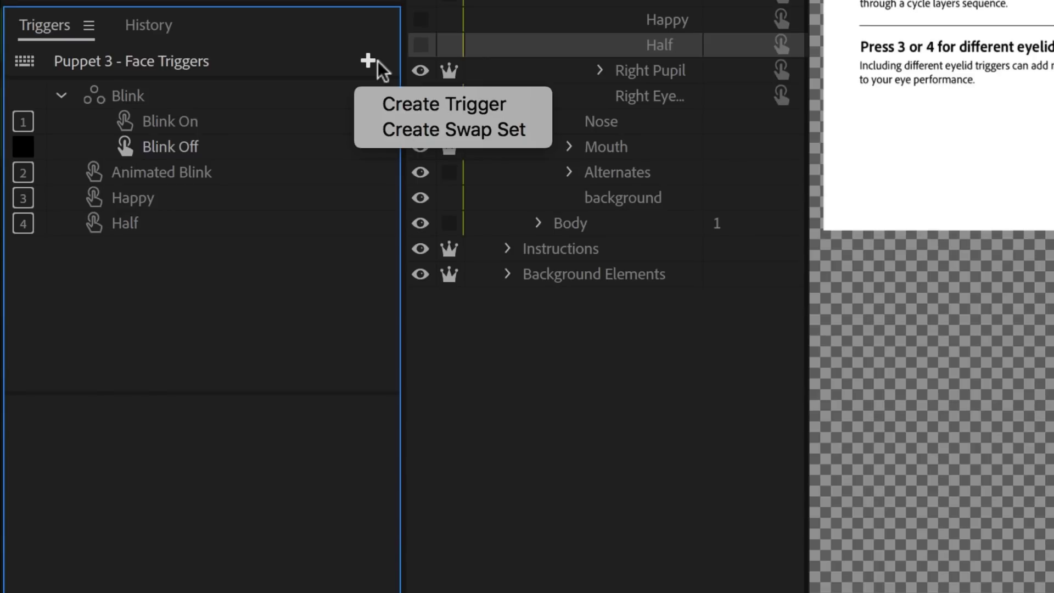
left_click(505, 129)
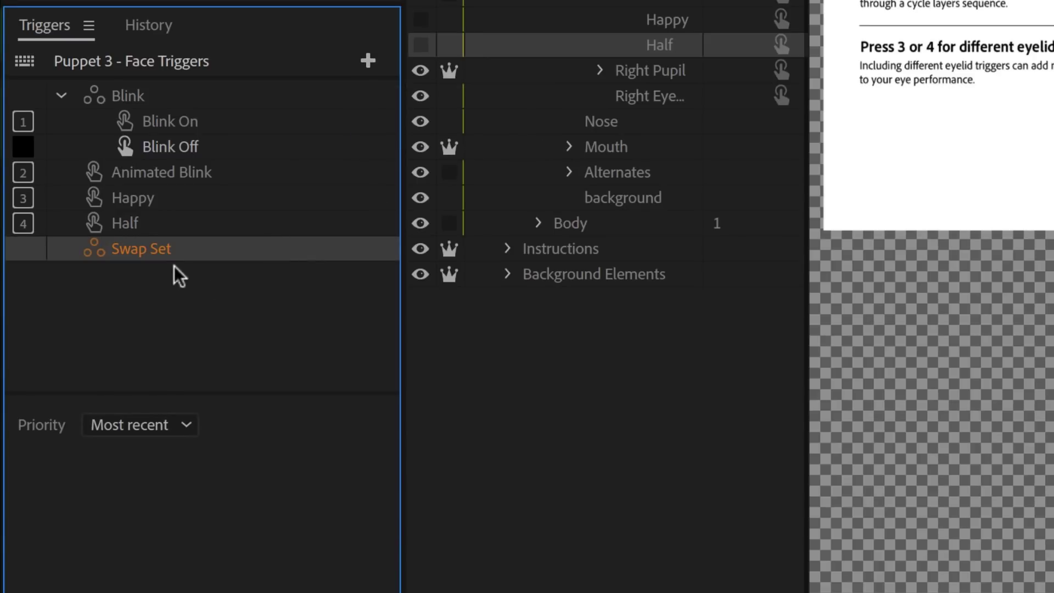
type("Mouths")
left_click(281, 346)
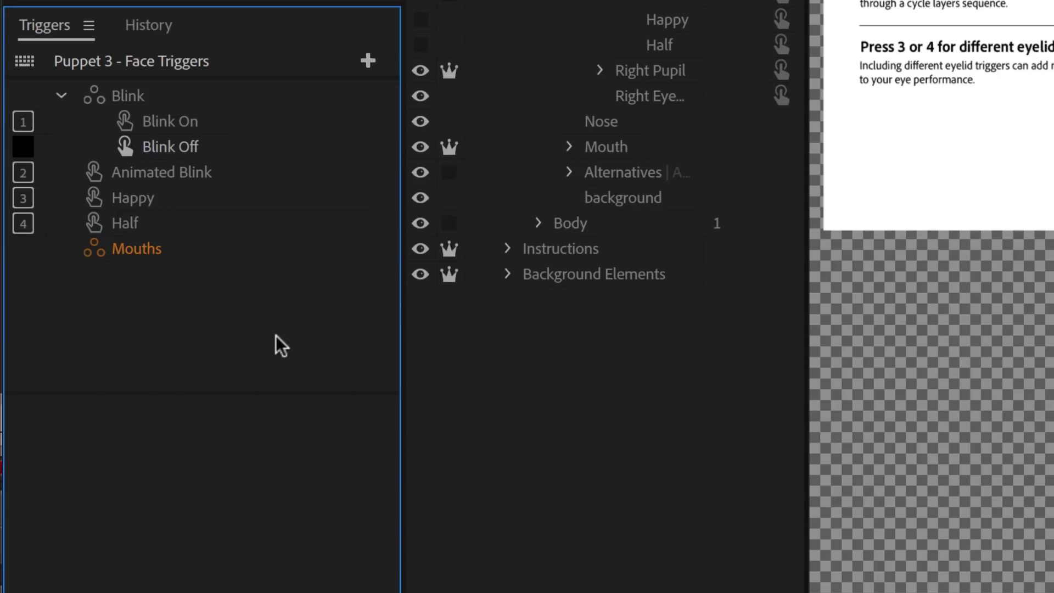
Add the Mouth layer and the alternative Confused and SadSet layers to the Mouths swap set as separate triggers
left_click_drag(626, 148, 123, 257)
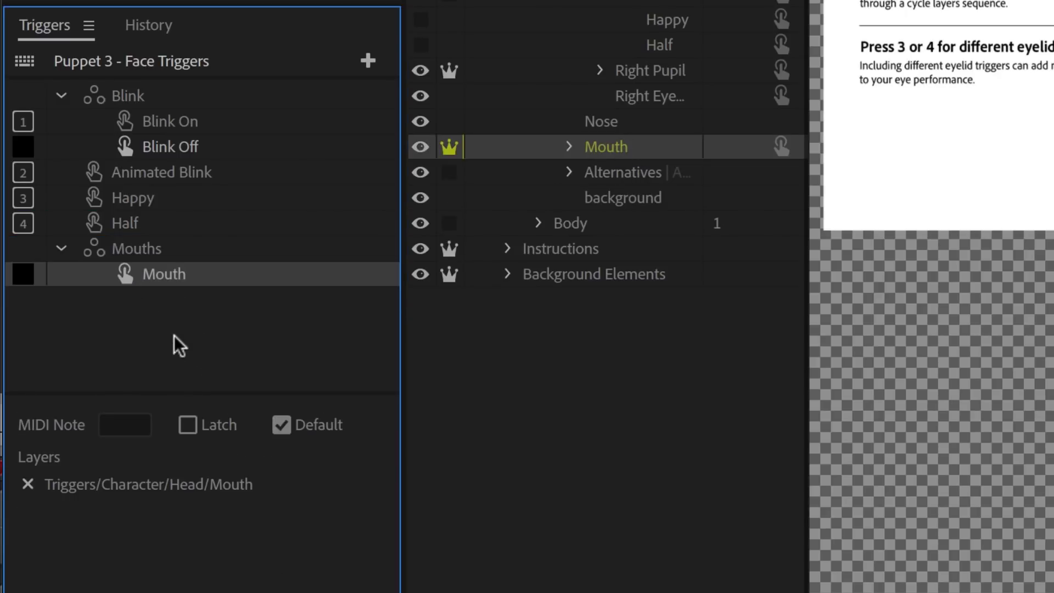
left_click(569, 171)
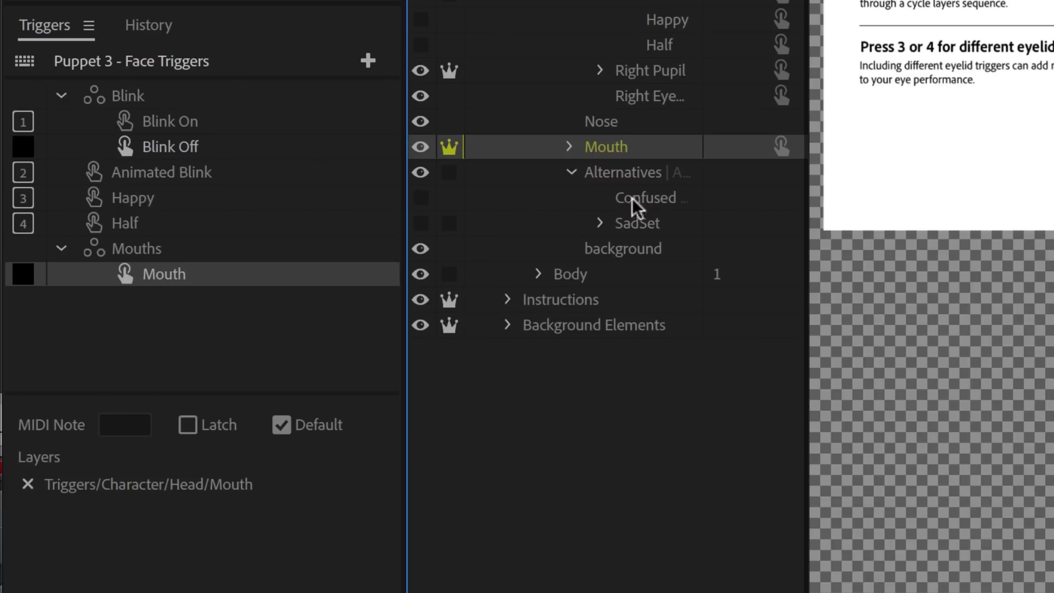
left_click(661, 204)
left_click(679, 228, "shift")
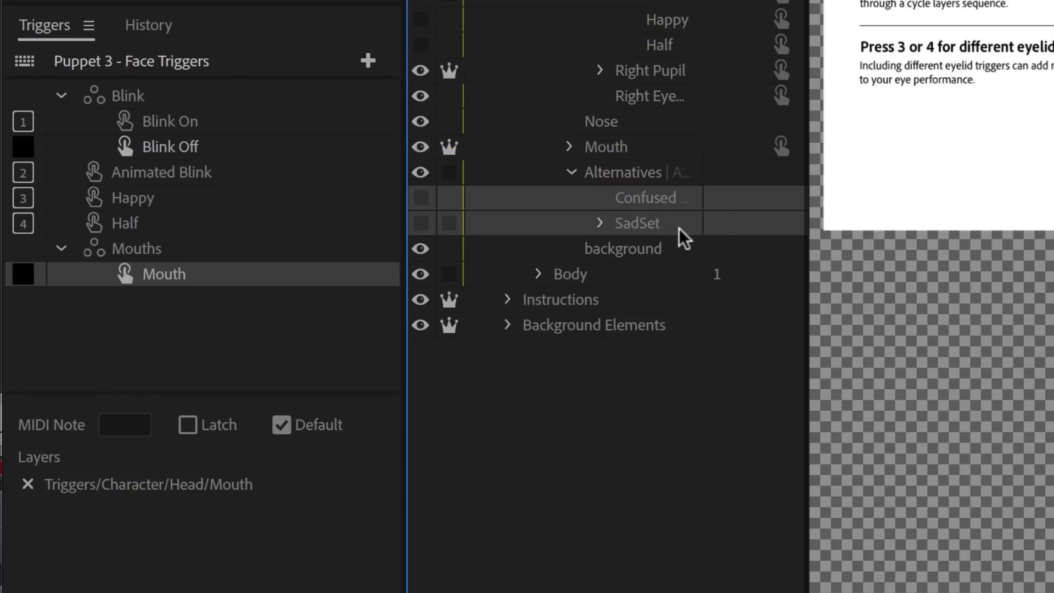
left_click_drag(676, 229, 250, 248)
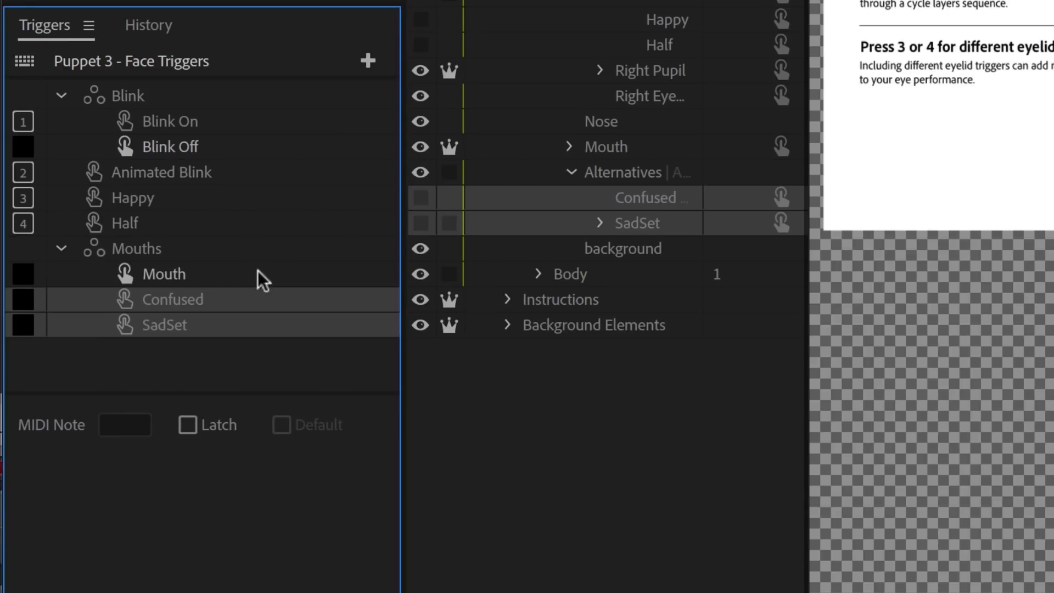
left_click(279, 361)
Add the Alternatives group layer to both the Confused and SadSet triggers
left_click(639, 177)
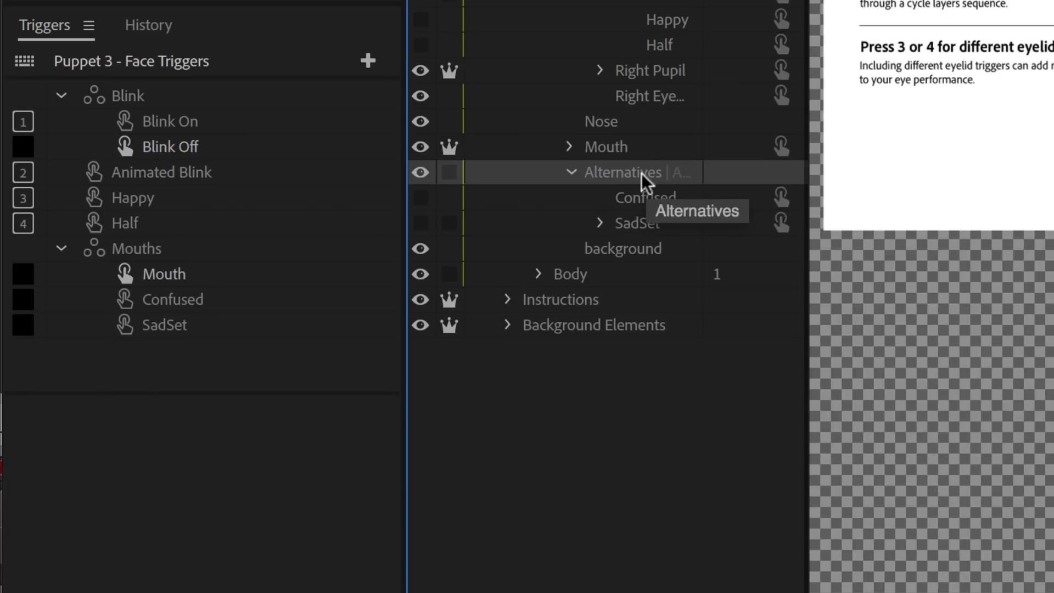
left_click_drag(642, 179, 211, 303)
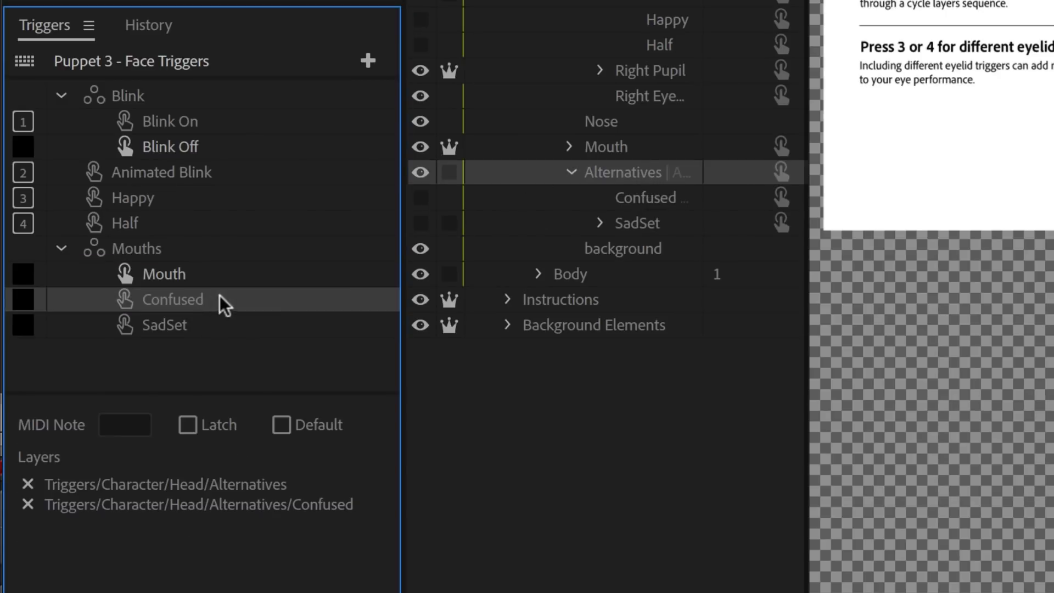
left_click_drag(637, 181, 198, 323)
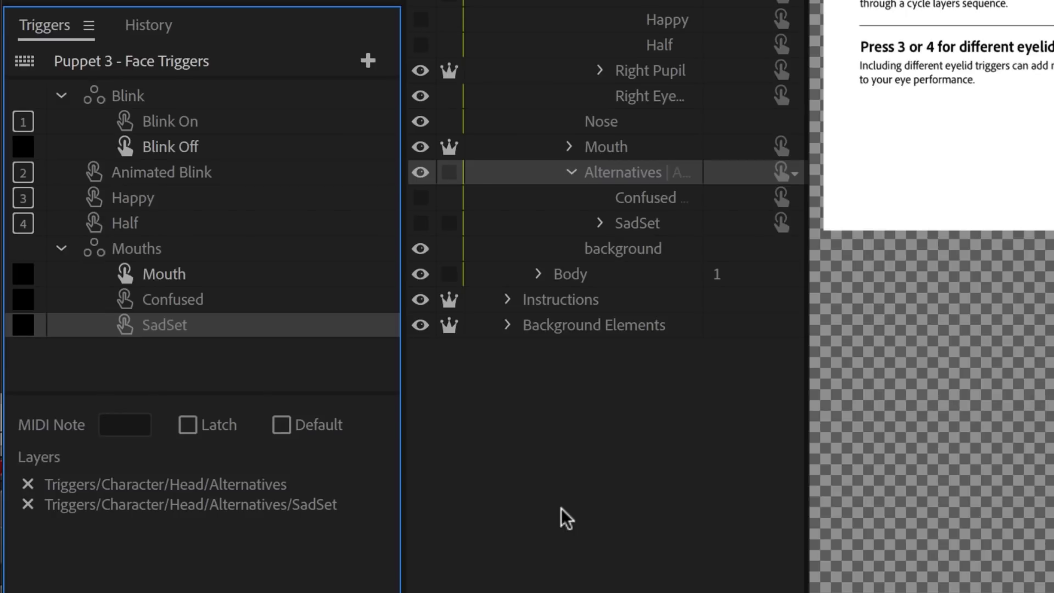
Assign trigger key 5 to Confused and 6 to SadSet, and turn on Latch for both
left_click(21, 299)
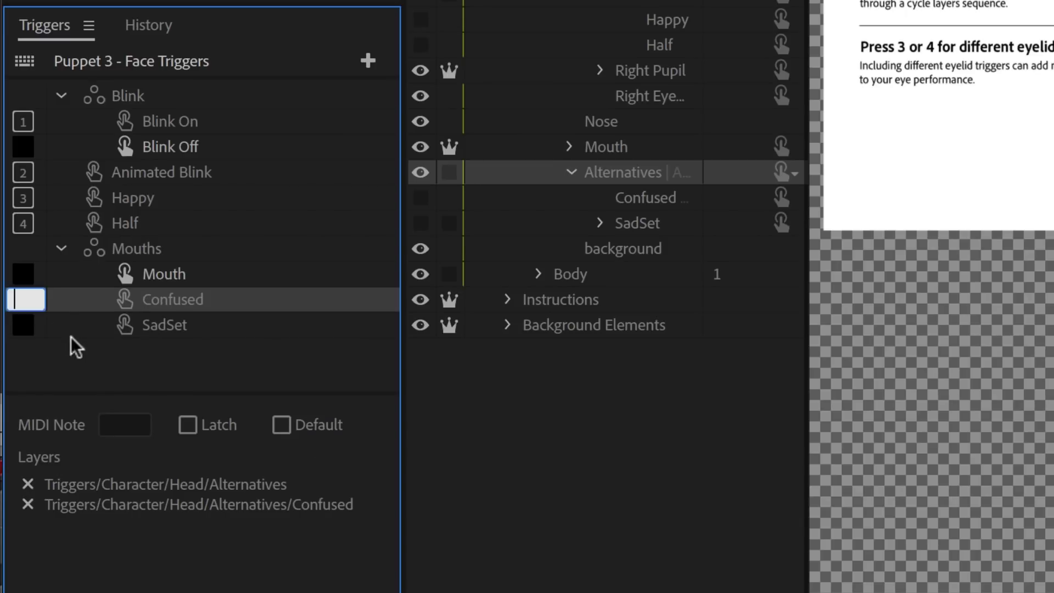
type("5")
left_click(51, 358)
left_click(23, 327)
type("6")
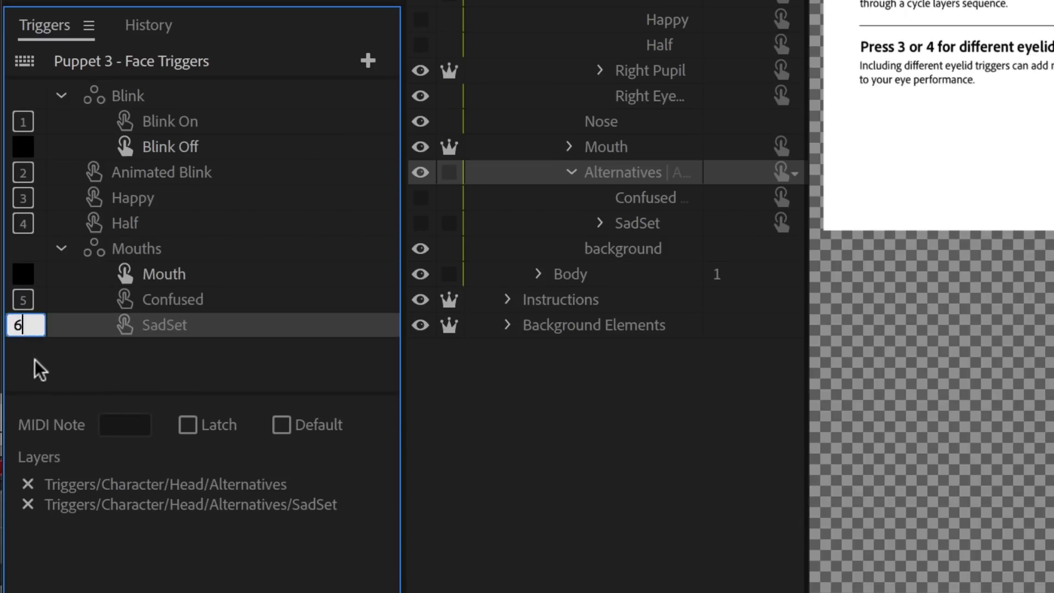
left_click(34, 362)
left_click(144, 306)
left_click(163, 330, "shift")
left_click(188, 424)
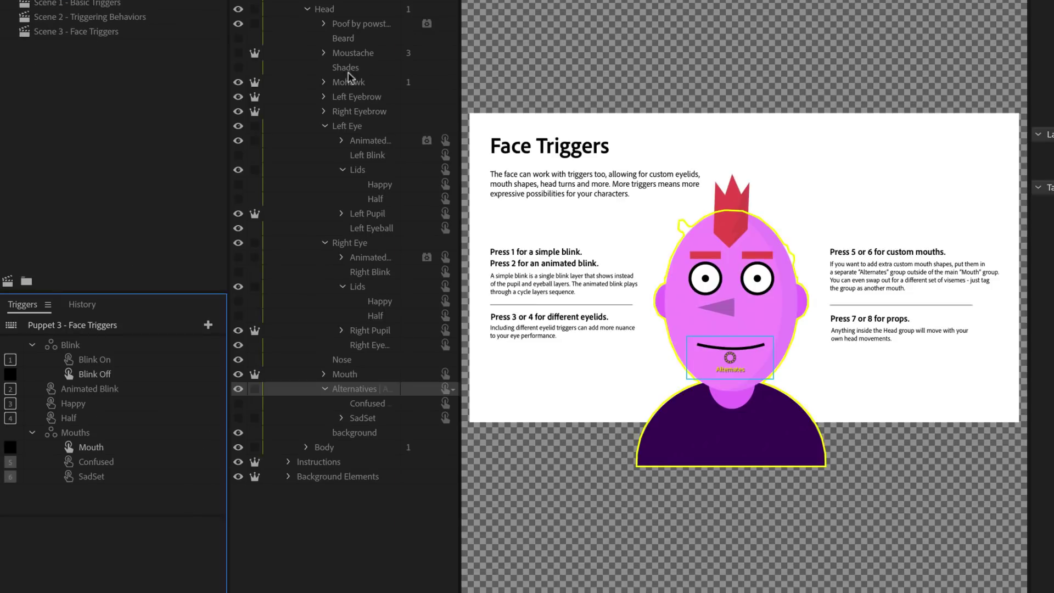
Create a latching Beard trigger with key 7 from the Beard layer, and add the Moustache layer to it
left_click(343, 39)
left_click_drag(346, 40, 58, 494)
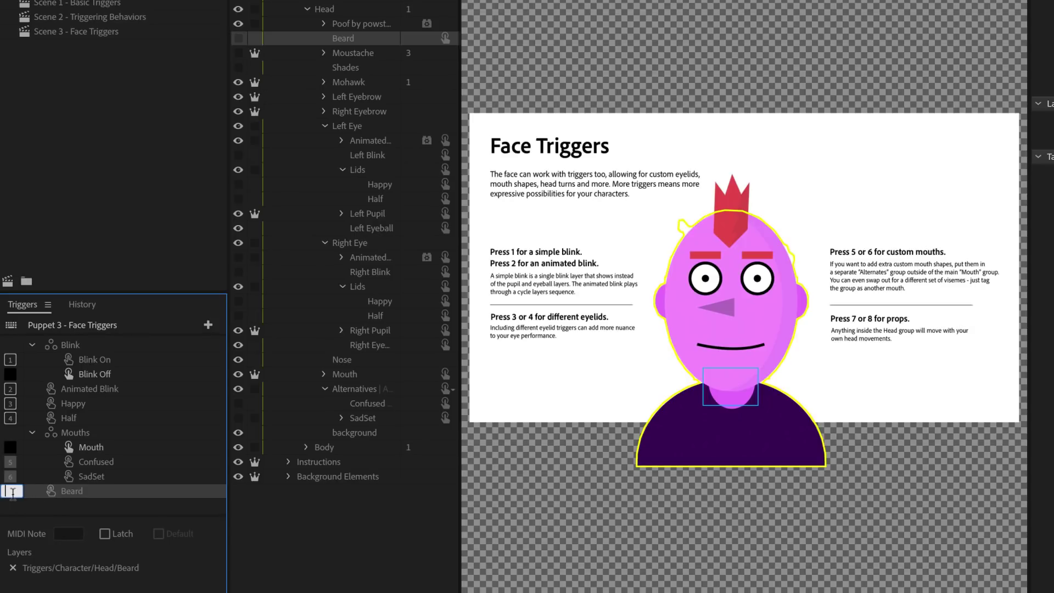
type("7")
key("Return")
left_click(105, 535)
left_click(354, 53)
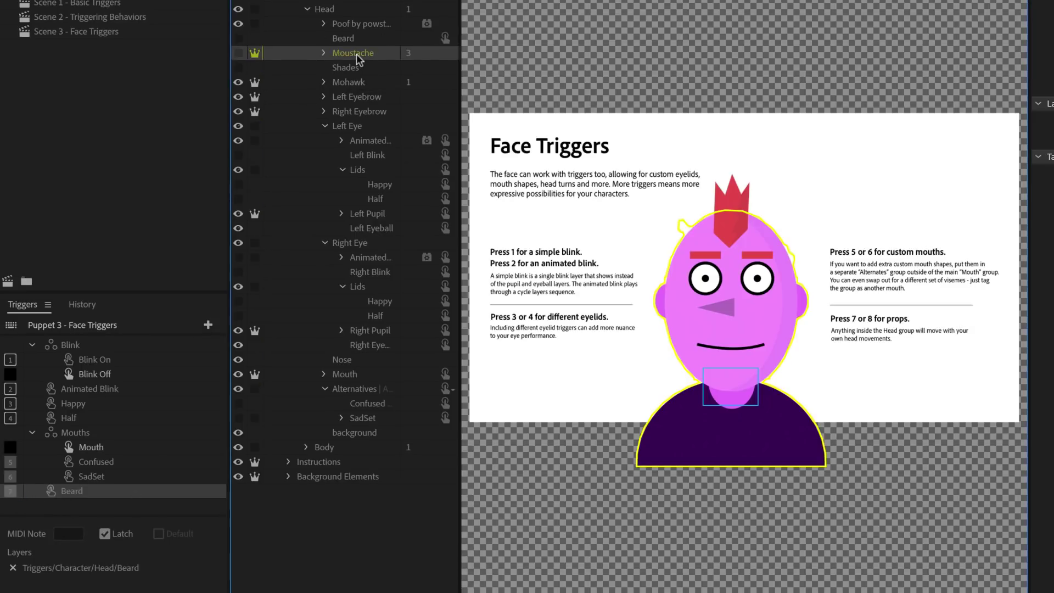
left_click_drag(356, 59, 93, 494)
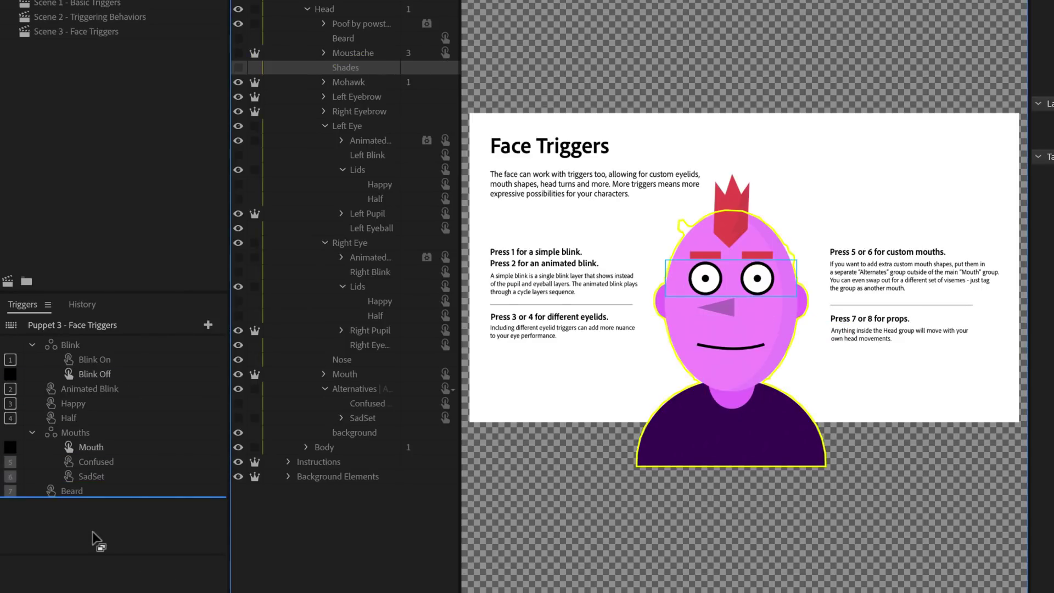
Create a trigger from the Shades layer, assign it key 8 and turn on Latch
left_click_drag(93, 531, 73, 529)
left_click(11, 504)
type("8")
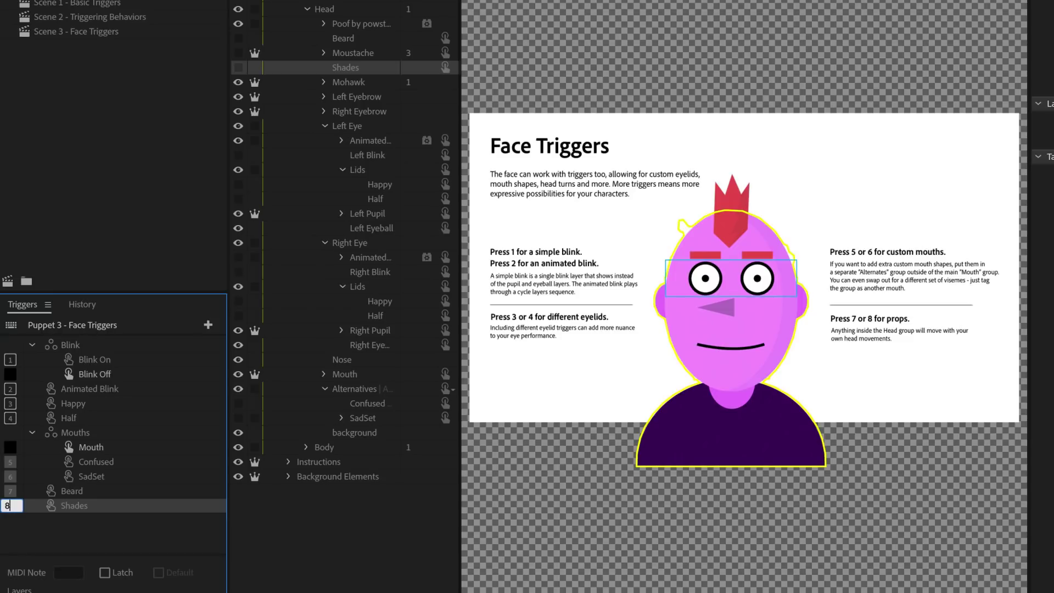
key("Return")
left_click(104, 573)
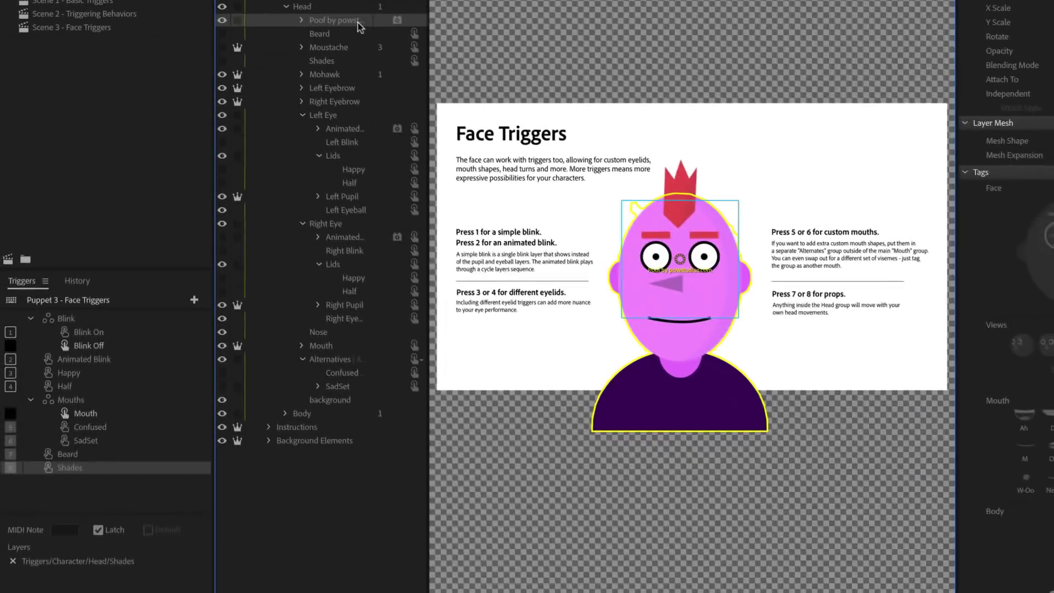
Create a separate trigger from the Poof by powstudios.com layer and assign it key 8 as well
left_click_drag(528, 130, 169, 544)
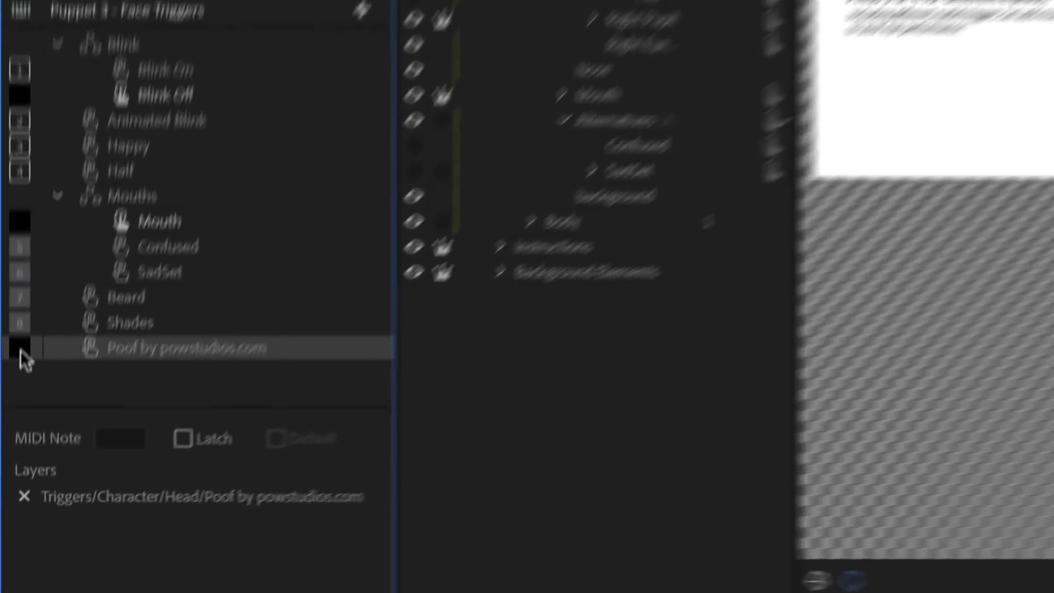
left_click(10, 480)
type("8")
key("Return")
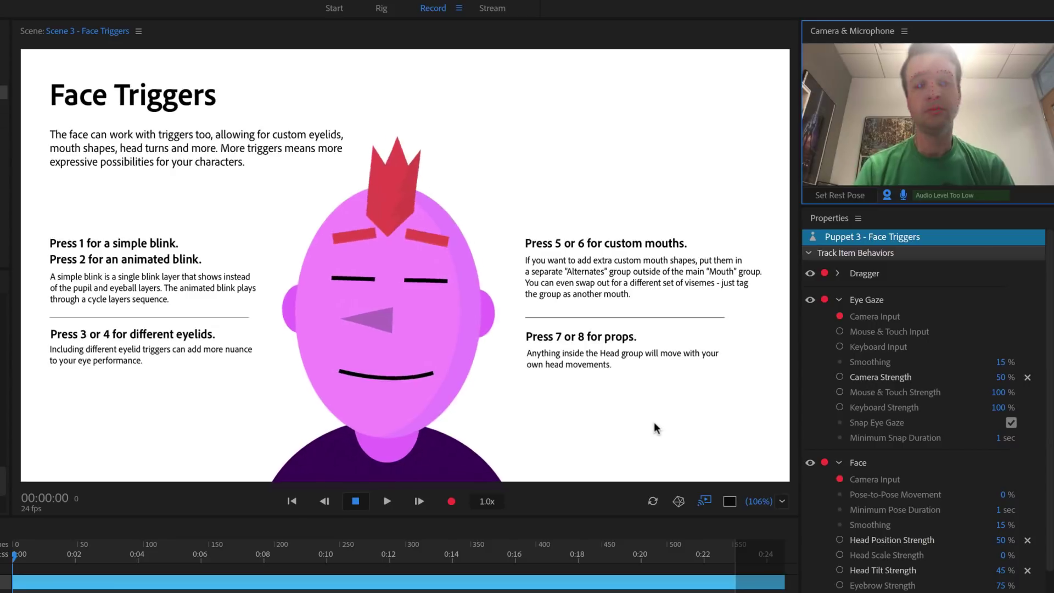
Test the Happy eyelid, Beard and Shades triggers with the Face Triggers puppet in Scene 3
key("3")
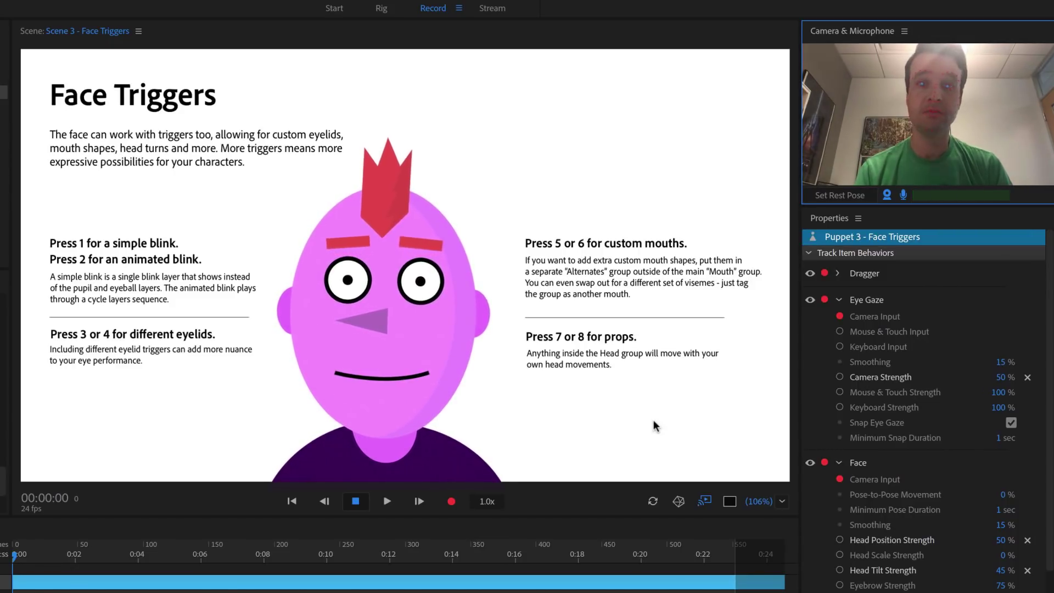
key("7")
key("8")
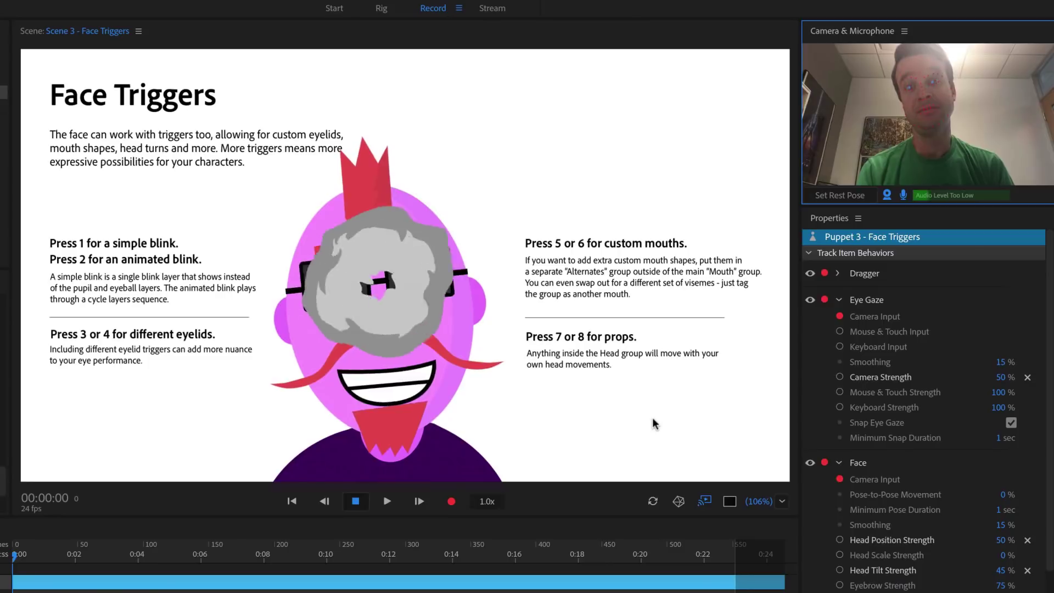